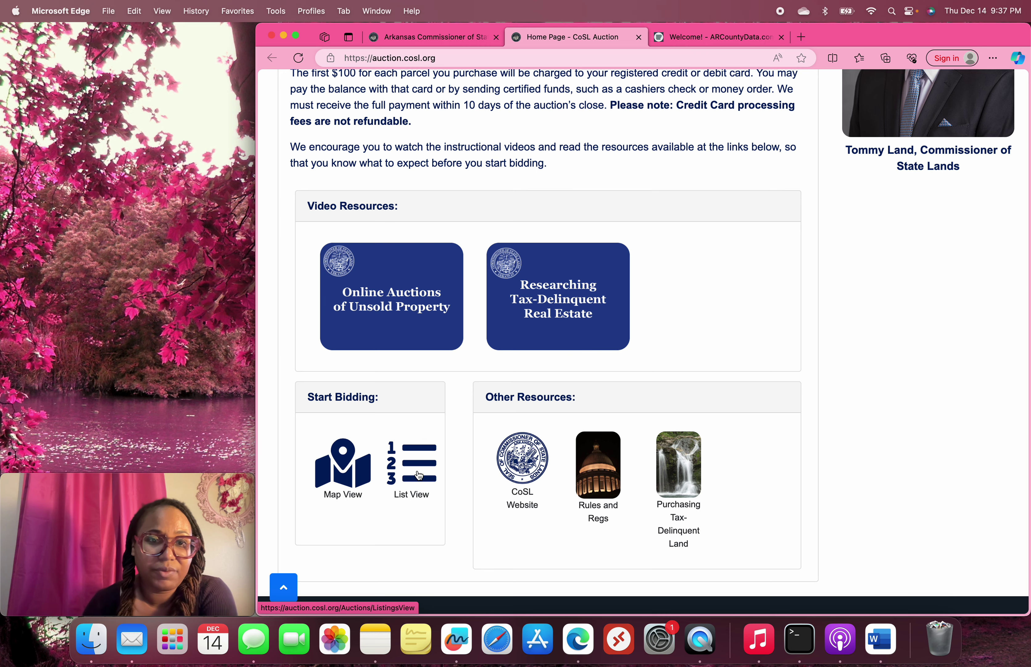
Step: Open the auction properties in List View and look over the listing columns from owner through bids and added date
left_click(419, 476)
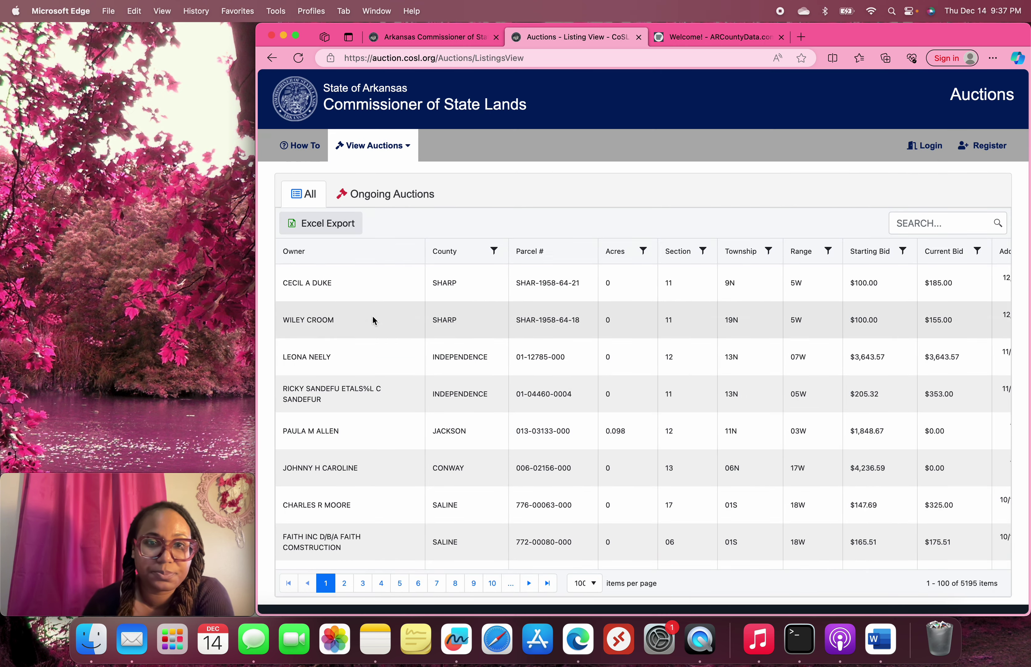
scroll(482, 357, "right", 2)
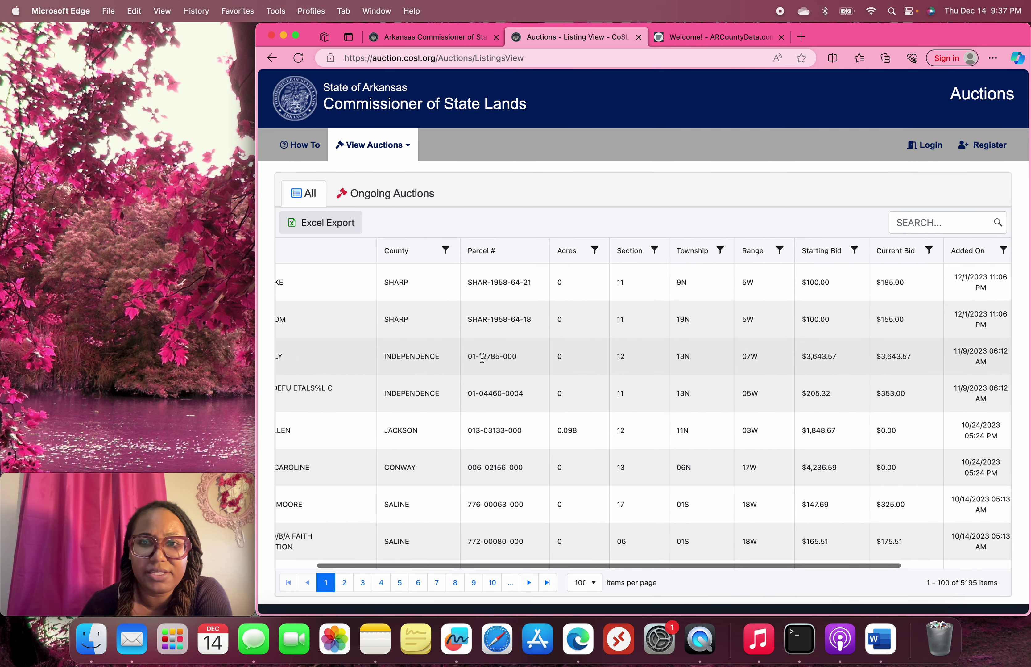
scroll(482, 357, "right", 5)
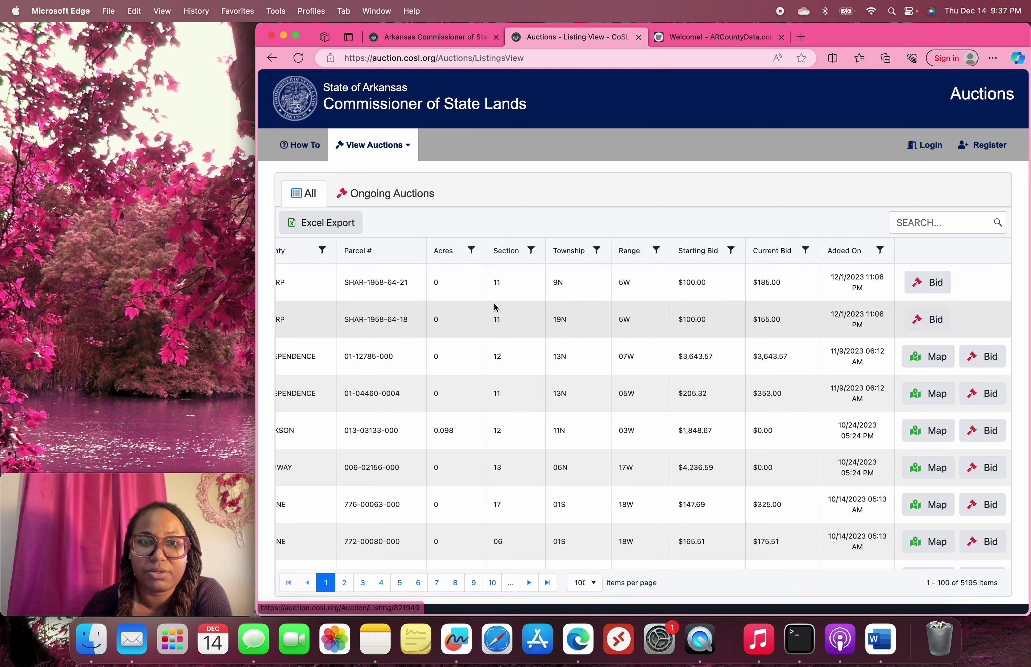
scroll(495, 306, "left", 7)
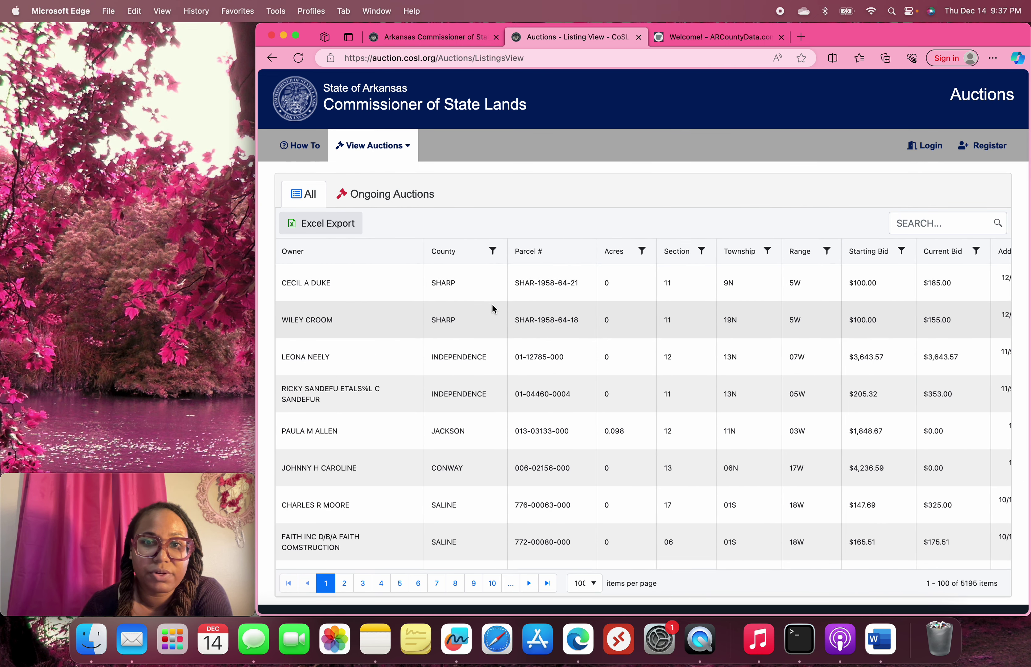
scroll(436, 351, "down", 3)
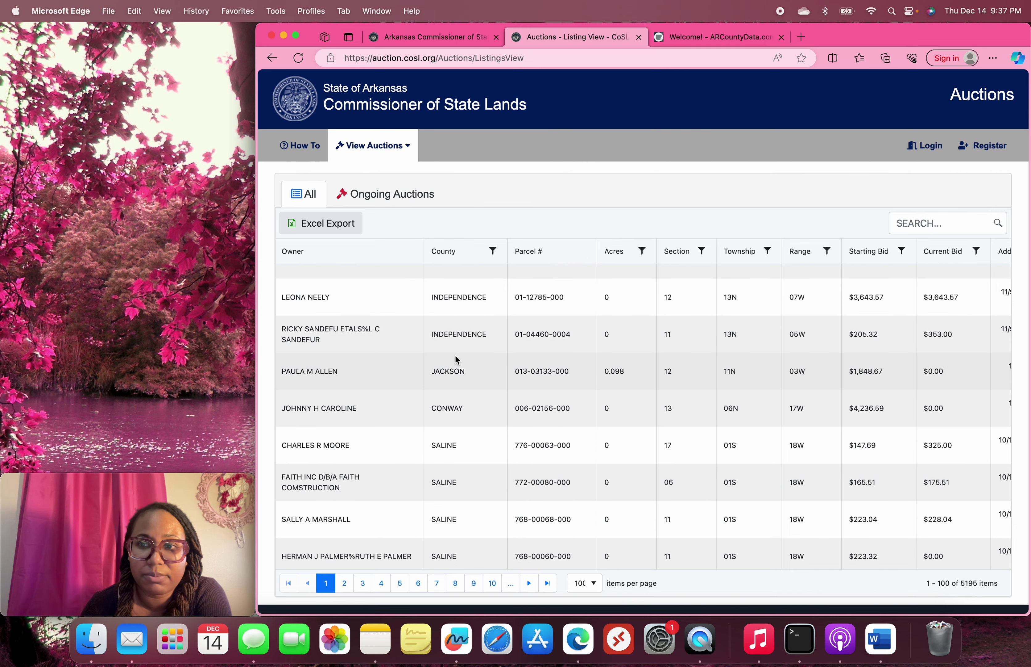
scroll(456, 356, "right", 2)
scroll(455, 357, "left", 2)
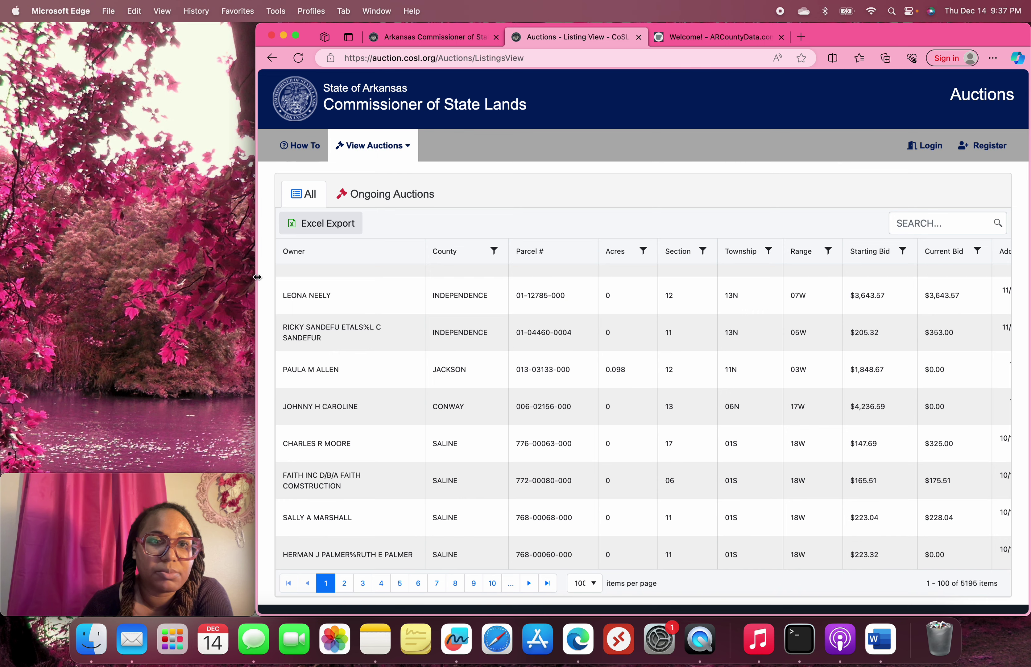
Step: Widen the browser window and examine the listings' starting bids, current bids, added dates, and Map and Bid options
left_click_drag(245, 275, 171, 268)
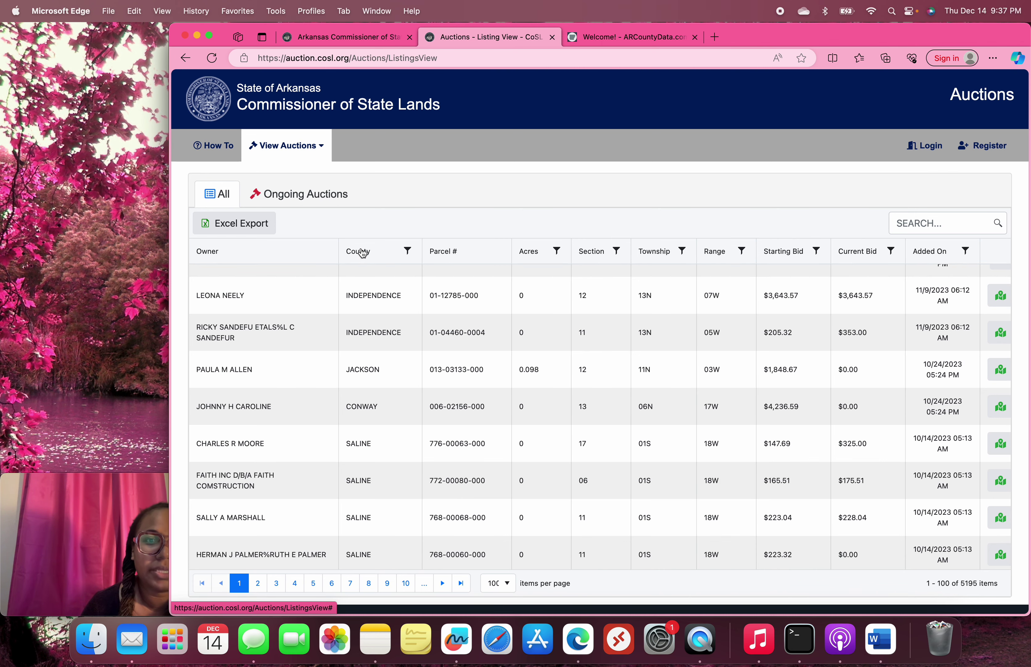
scroll(446, 255, "down", 1)
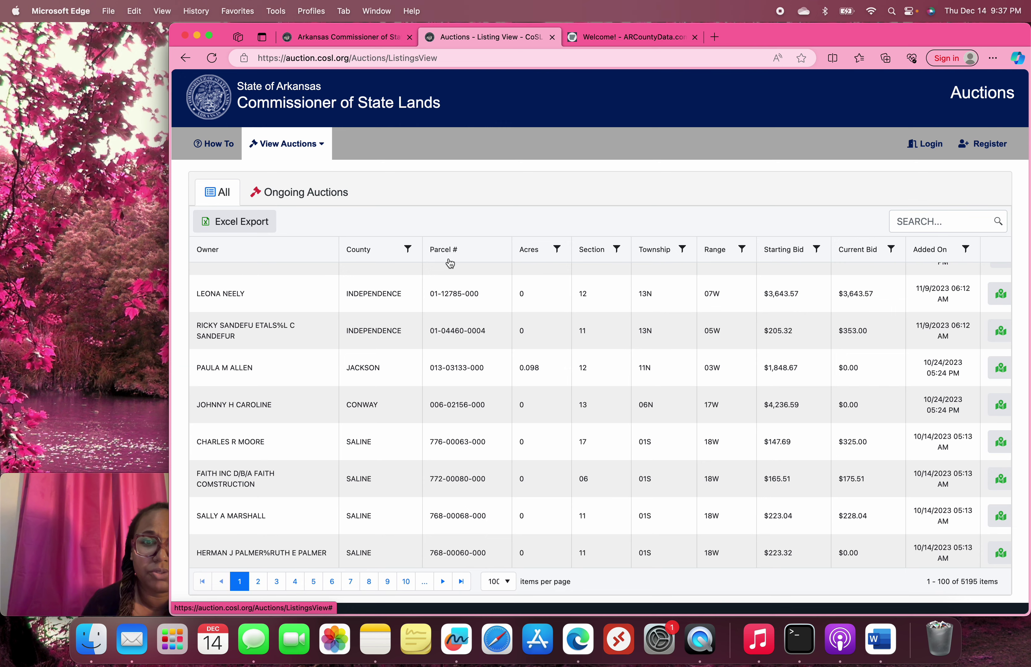
scroll(442, 309, "right", 3)
scroll(440, 308, "up", 2)
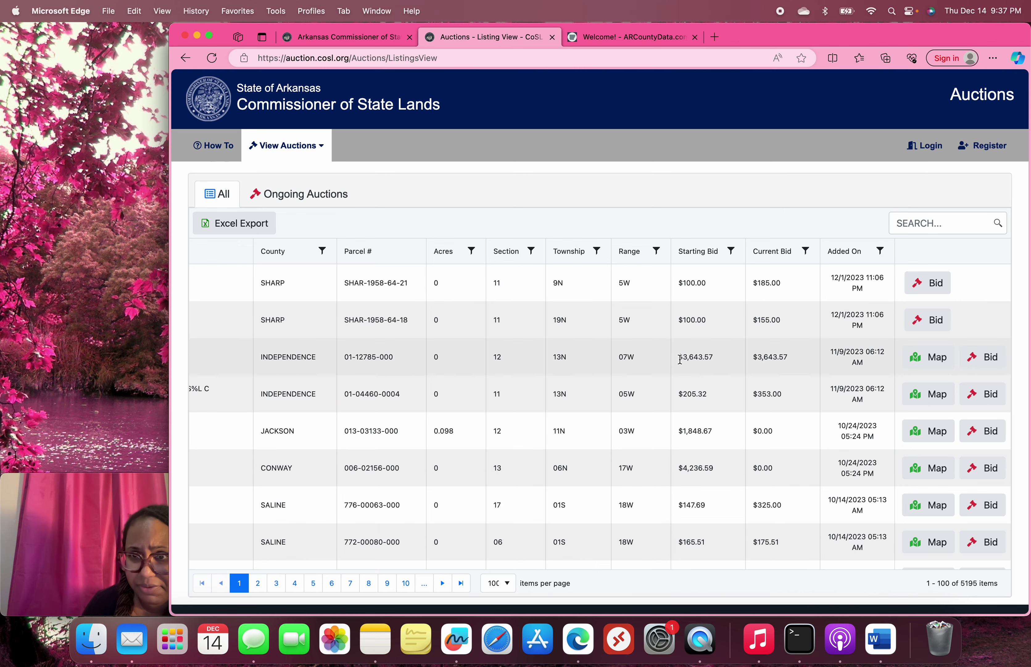
scroll(782, 313, "down", 1)
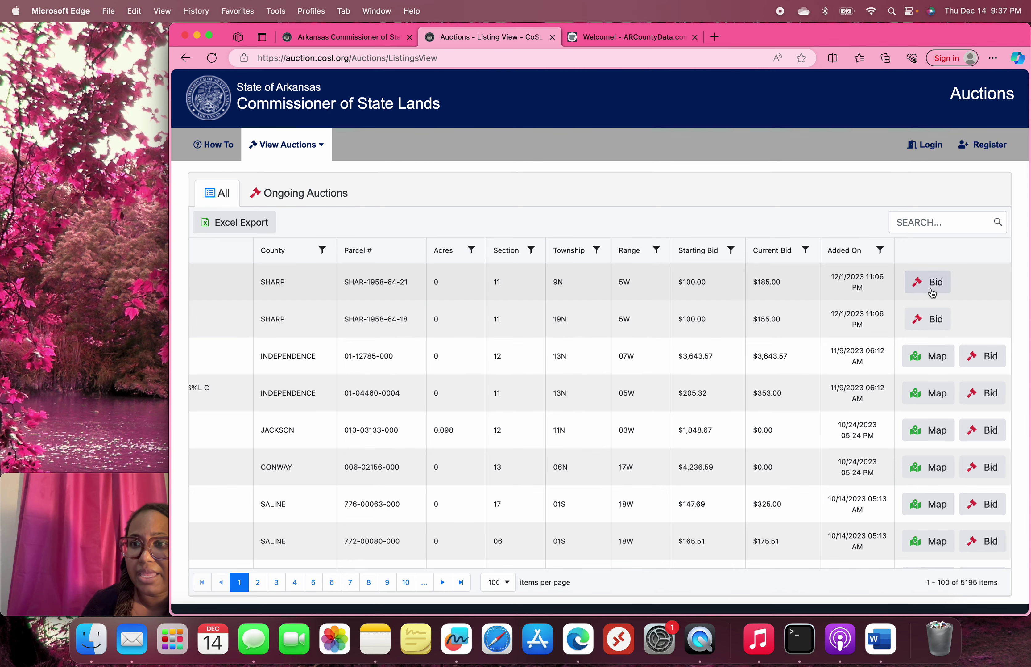
scroll(925, 278, "up", 1)
scroll(914, 329, "down", 1)
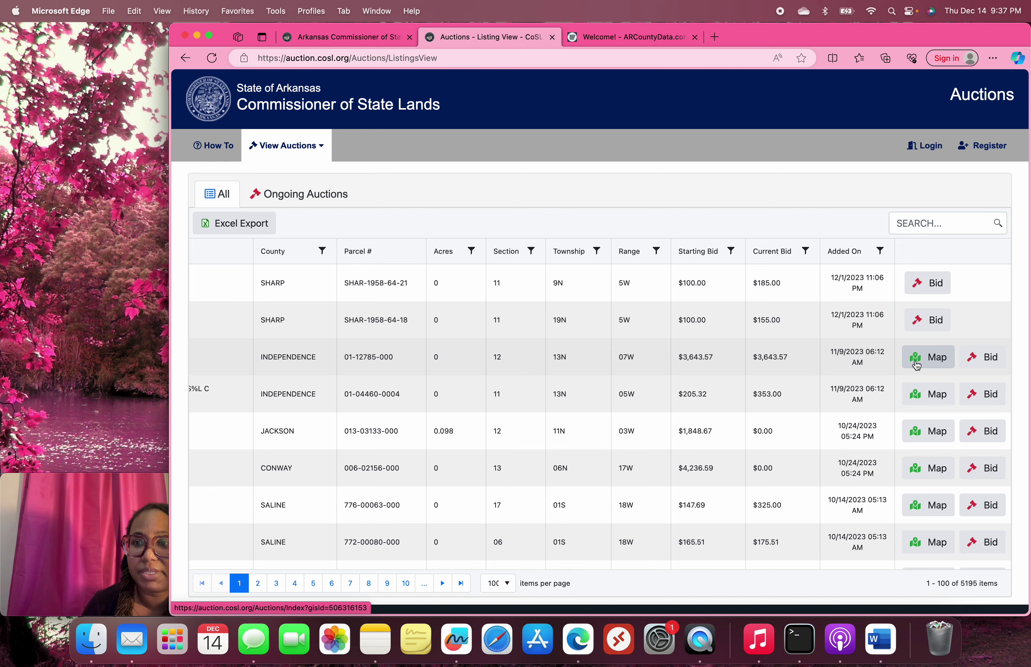
Step: Open the map for the Independence County listing with the $3,643.57 starting bid and acknowledge the mapping data disclaimer
scroll(510, 296, "left", 4)
scroll(517, 297, "down", 2)
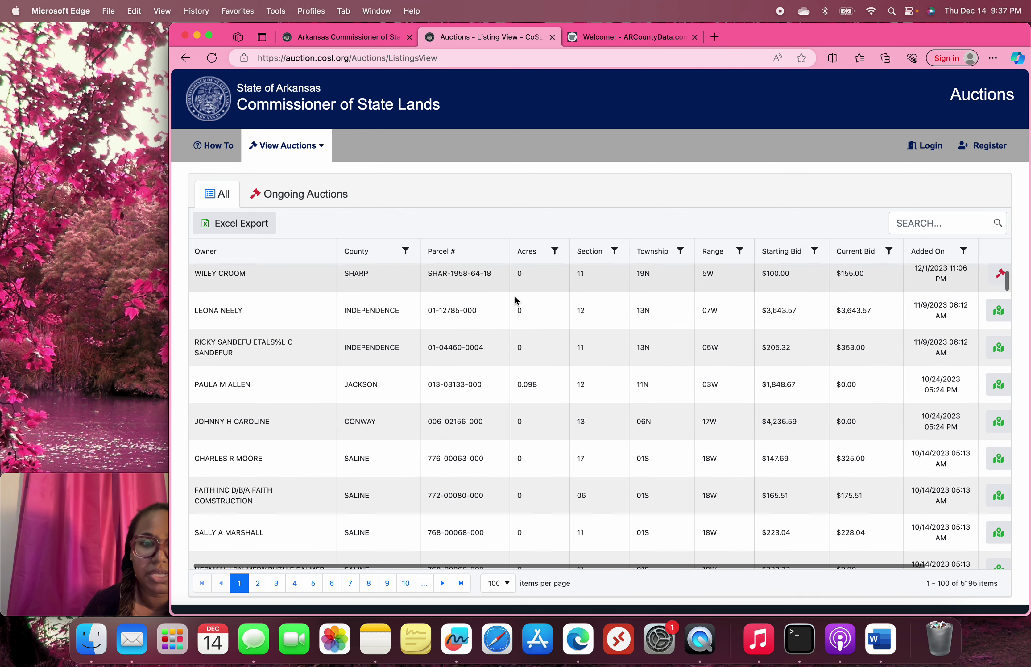
scroll(521, 296, "up", 1)
scroll(521, 296, "right", 1)
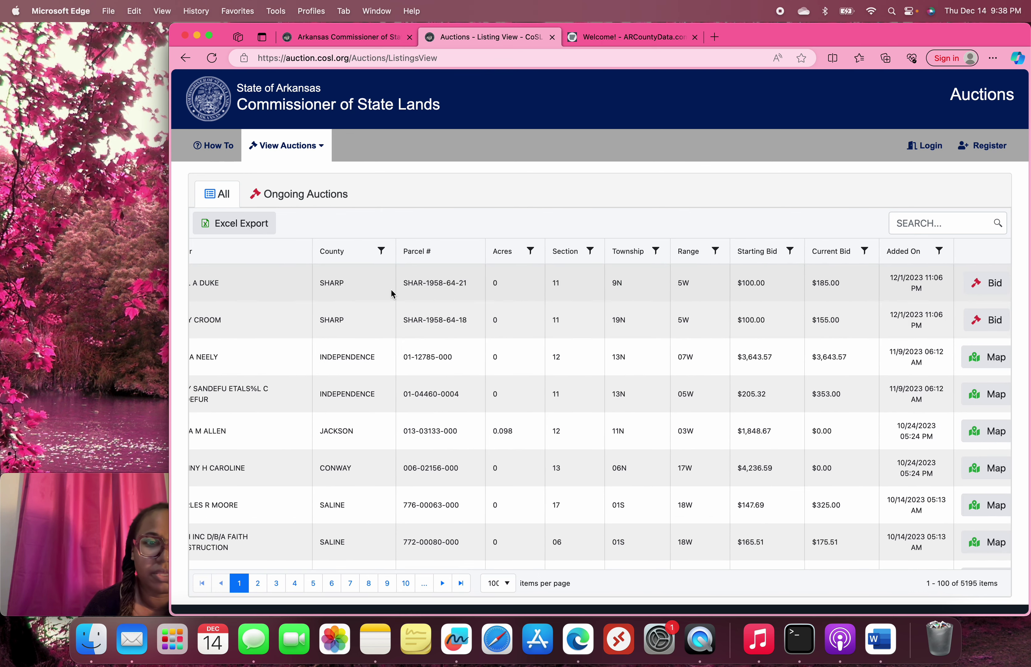
scroll(414, 288, "left", 1)
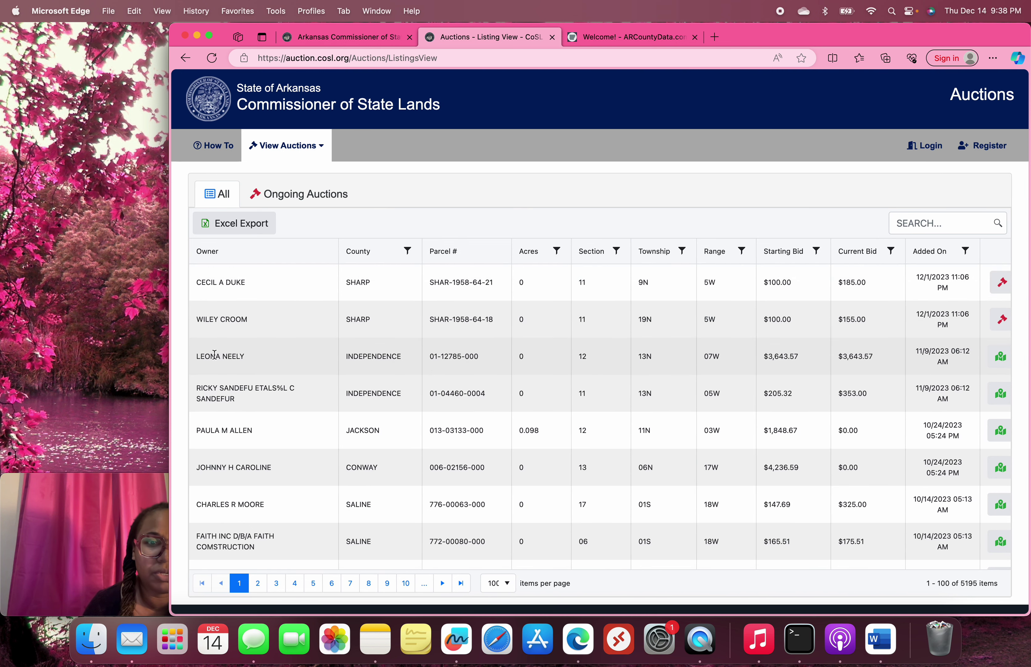
scroll(425, 374, "right", 3)
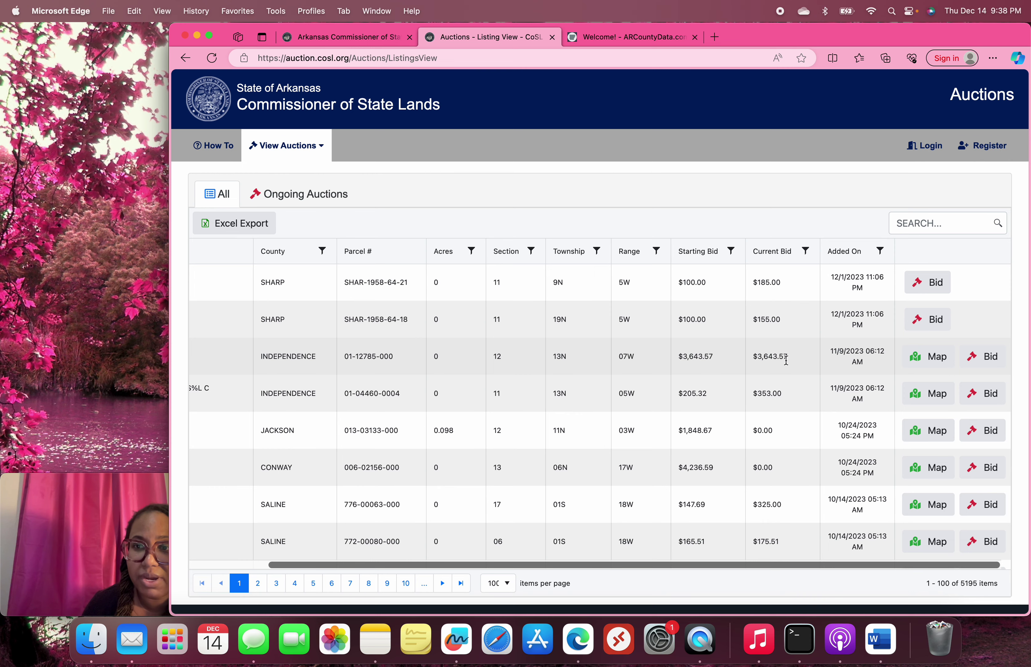
left_click(916, 366)
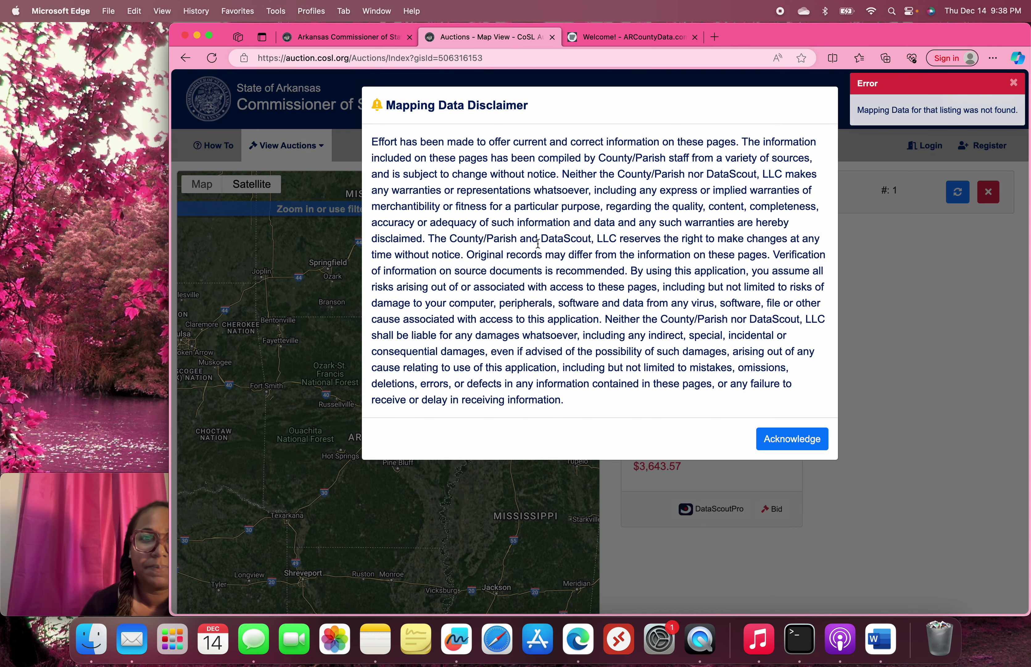
left_click(762, 438)
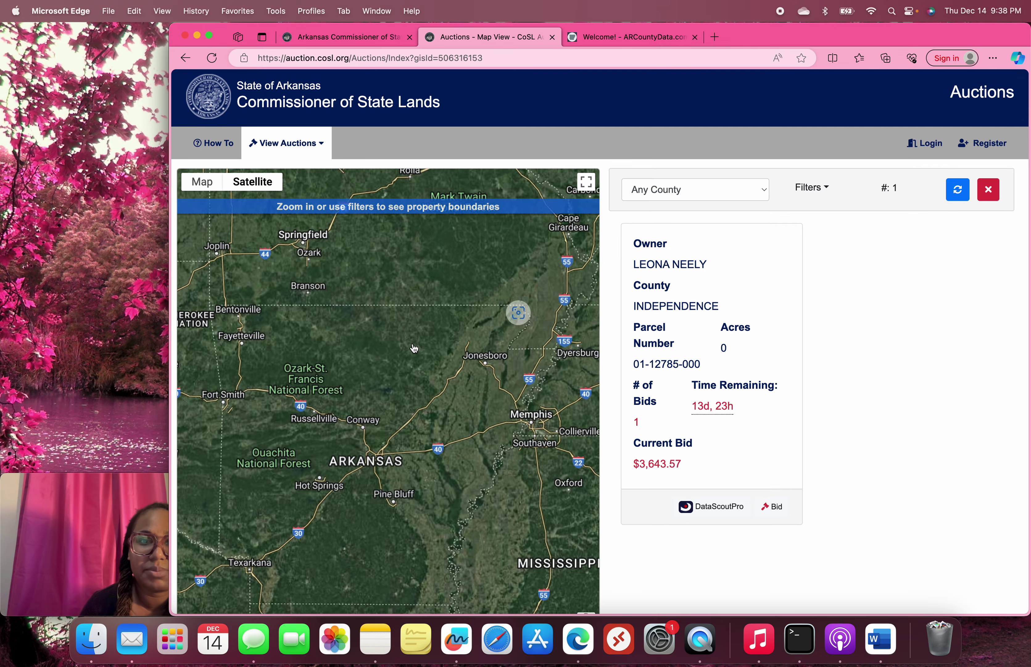
Step: Select the Independence County property card and examine the county, parcel number, acreage, bids and time remaining across the property cards
left_click(681, 375)
scroll(676, 370, "down", 5)
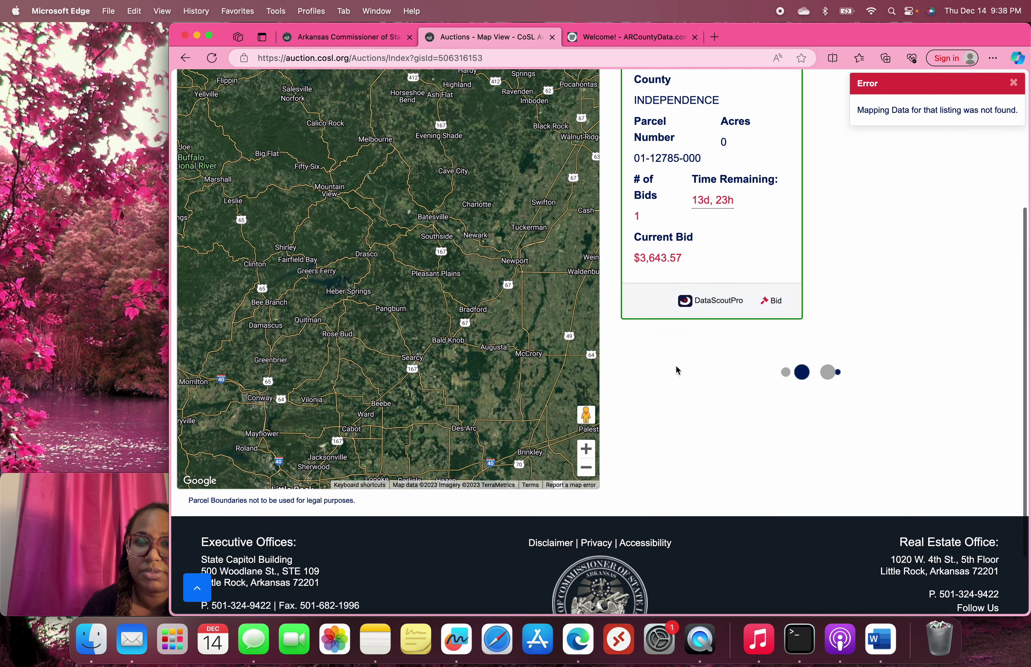
scroll(678, 370, "down", 3)
scroll(681, 372, "down", 2)
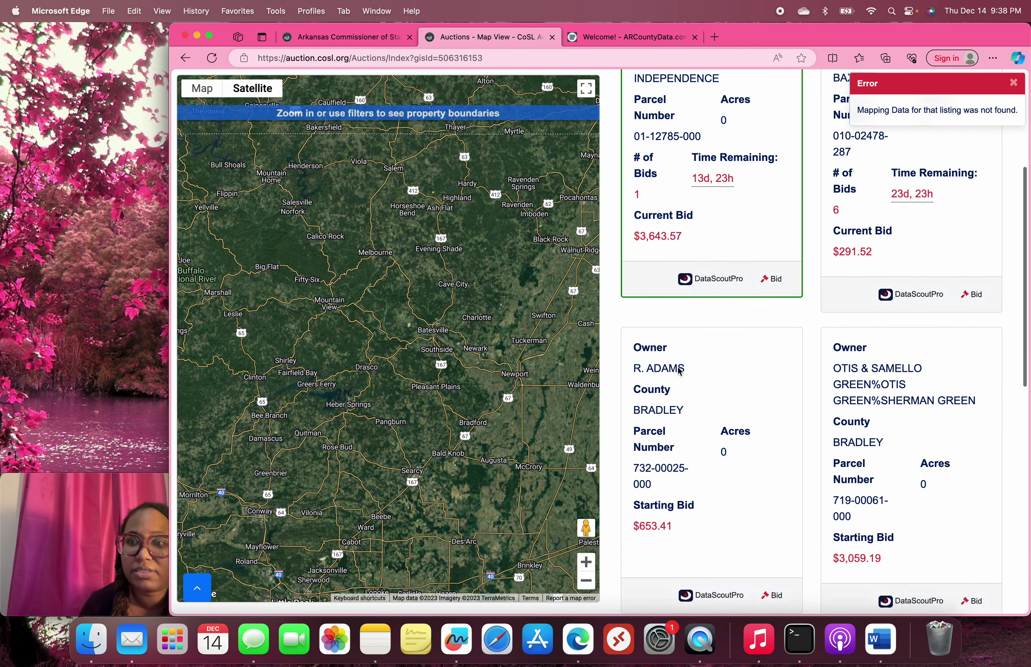
scroll(680, 372, "down", 10)
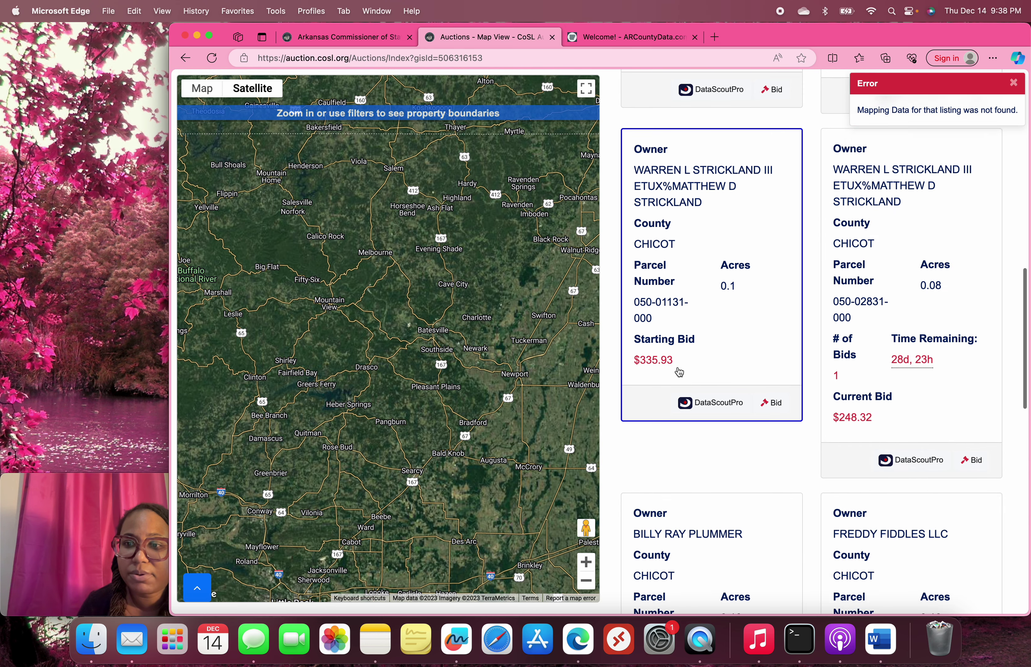
scroll(679, 372, "up", 10)
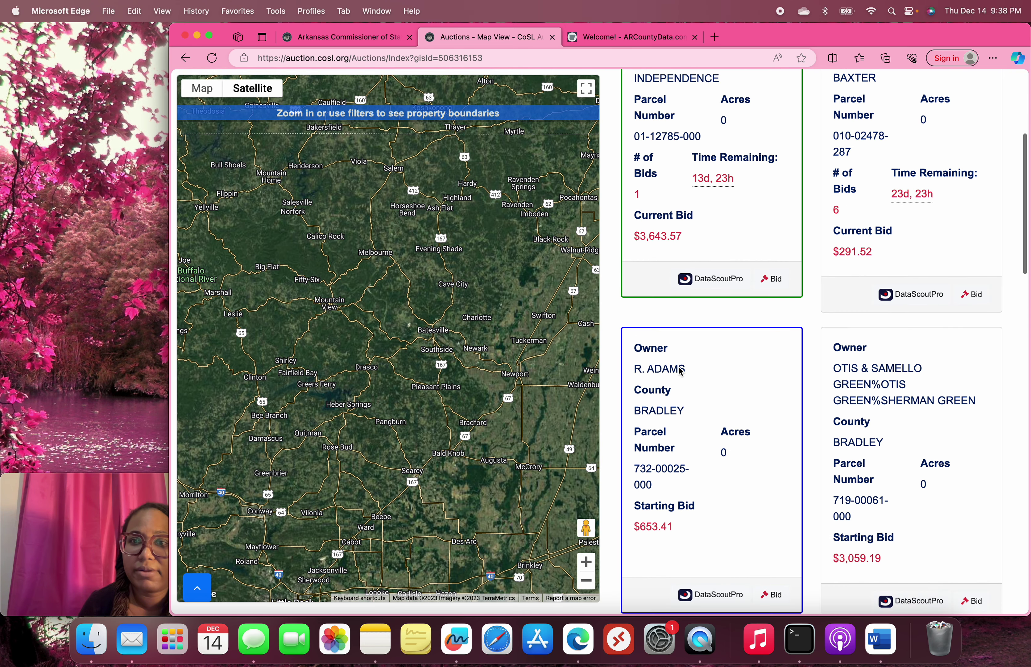
scroll(681, 370, "up", 5)
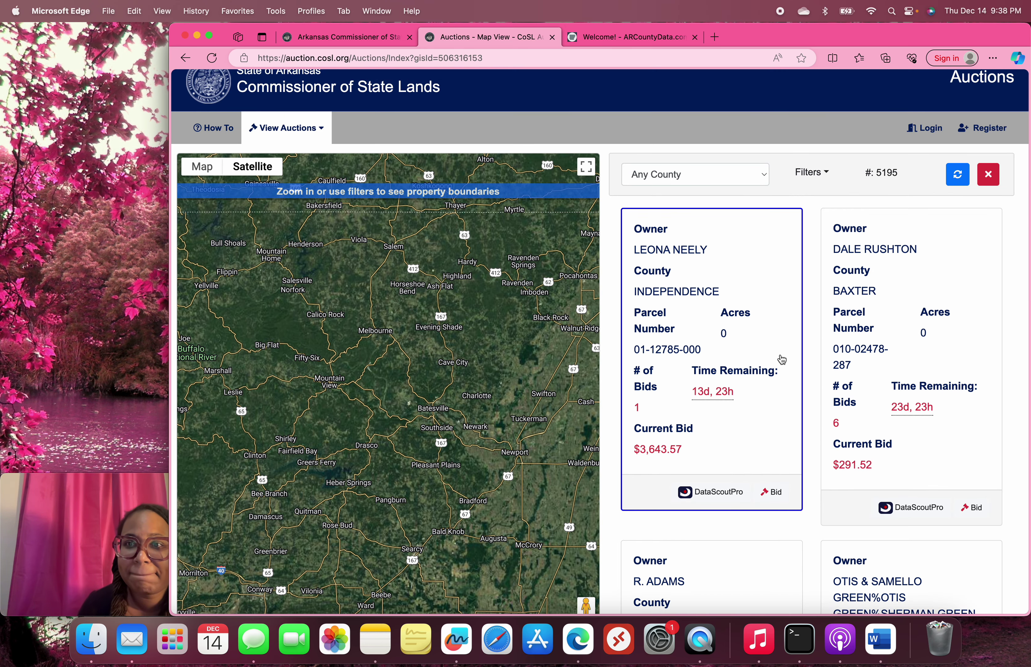
scroll(783, 359, "down", 3)
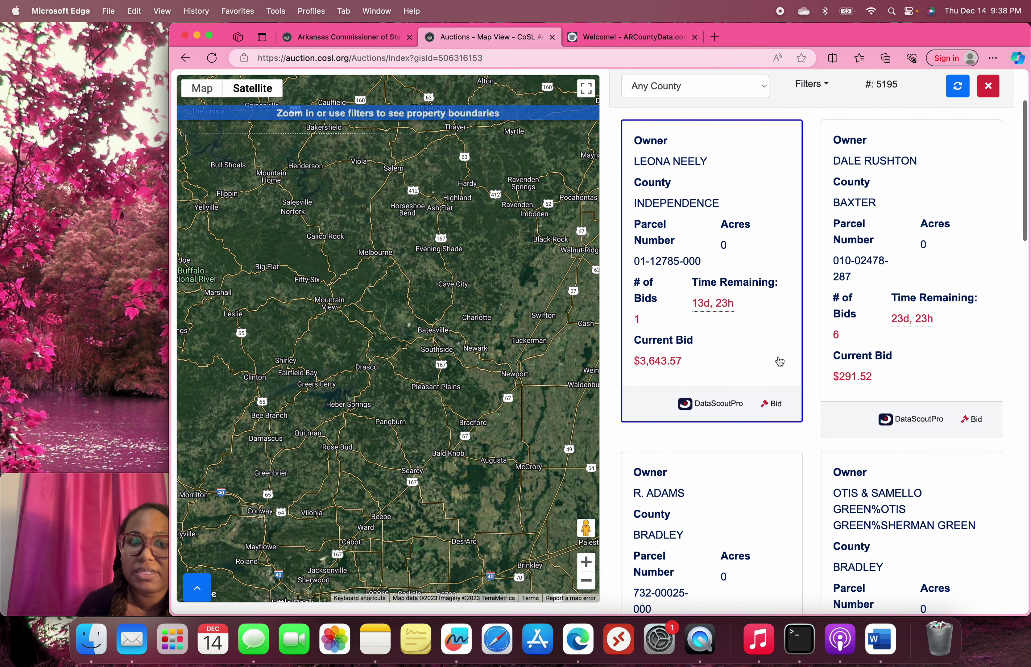
scroll(780, 361, "down", 5)
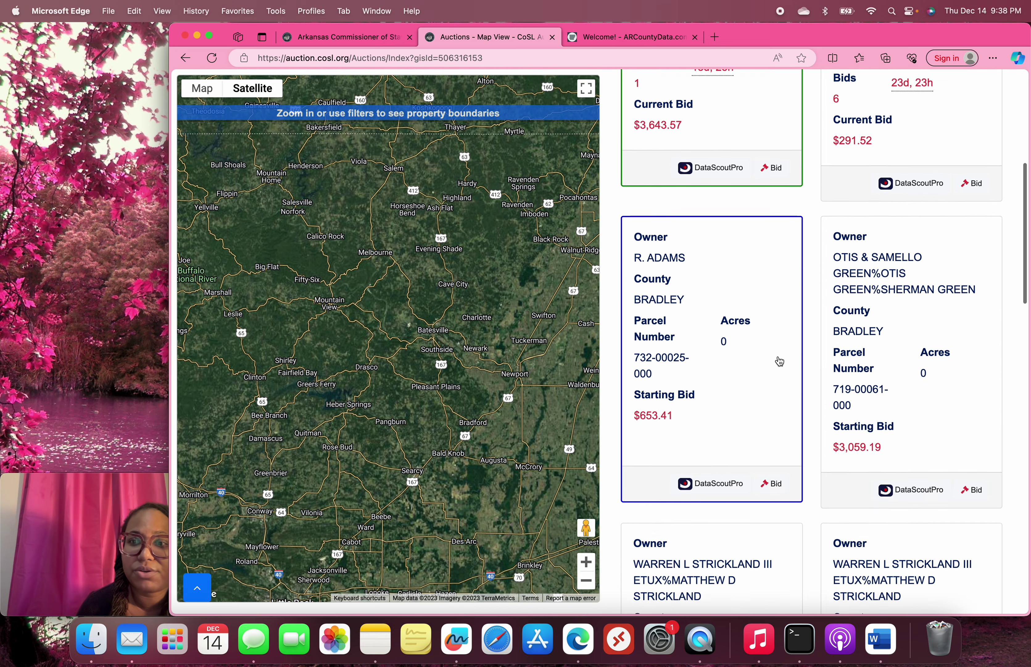
scroll(780, 361, "down", 10)
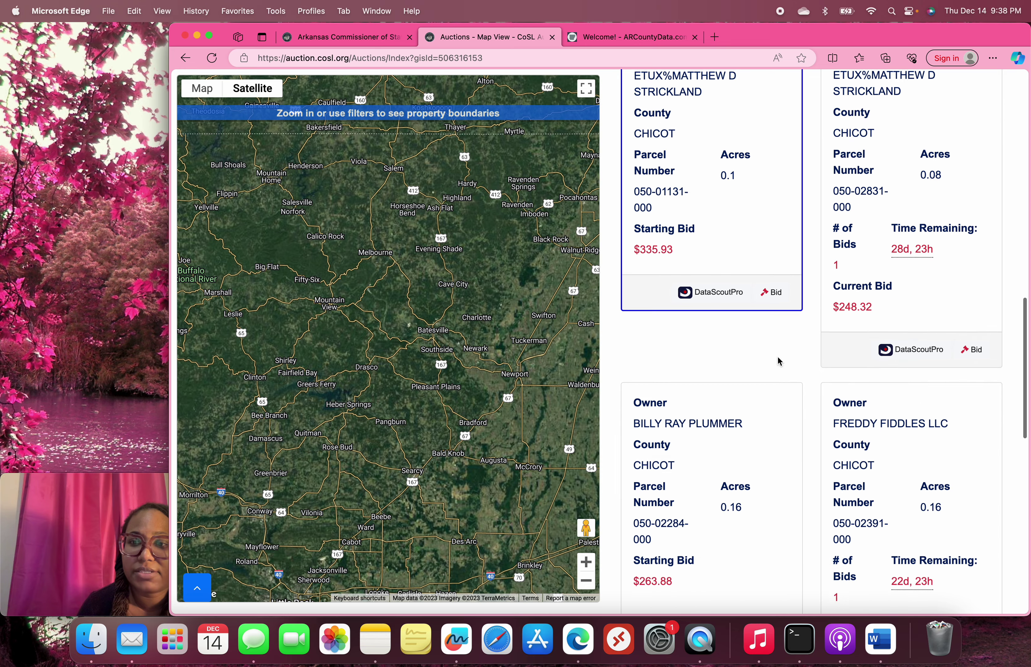
scroll(778, 360, "down", 7)
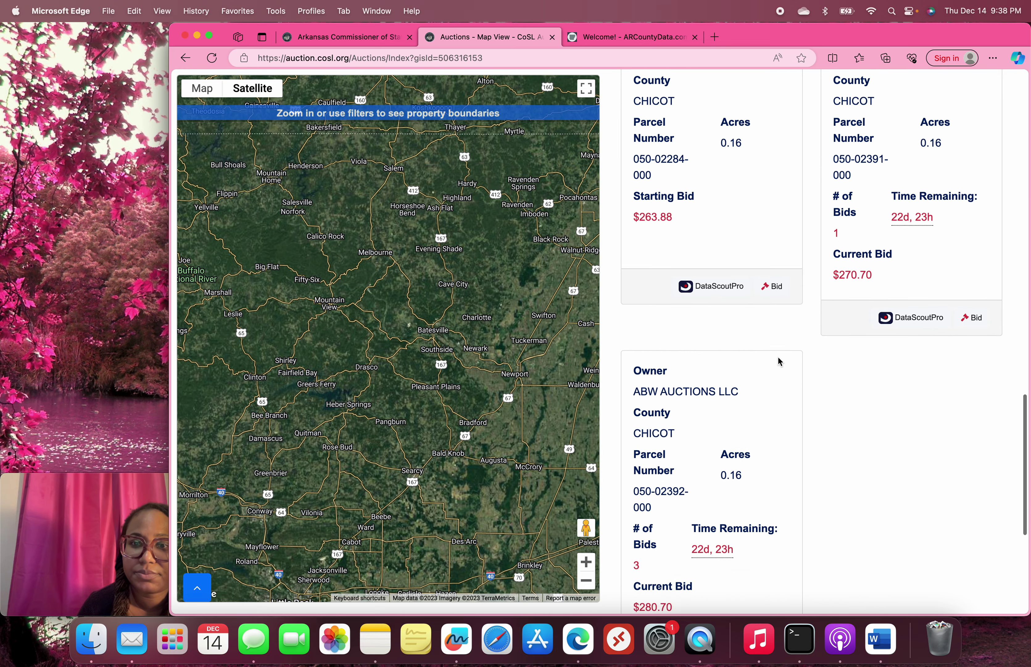
scroll(780, 361, "down", 15)
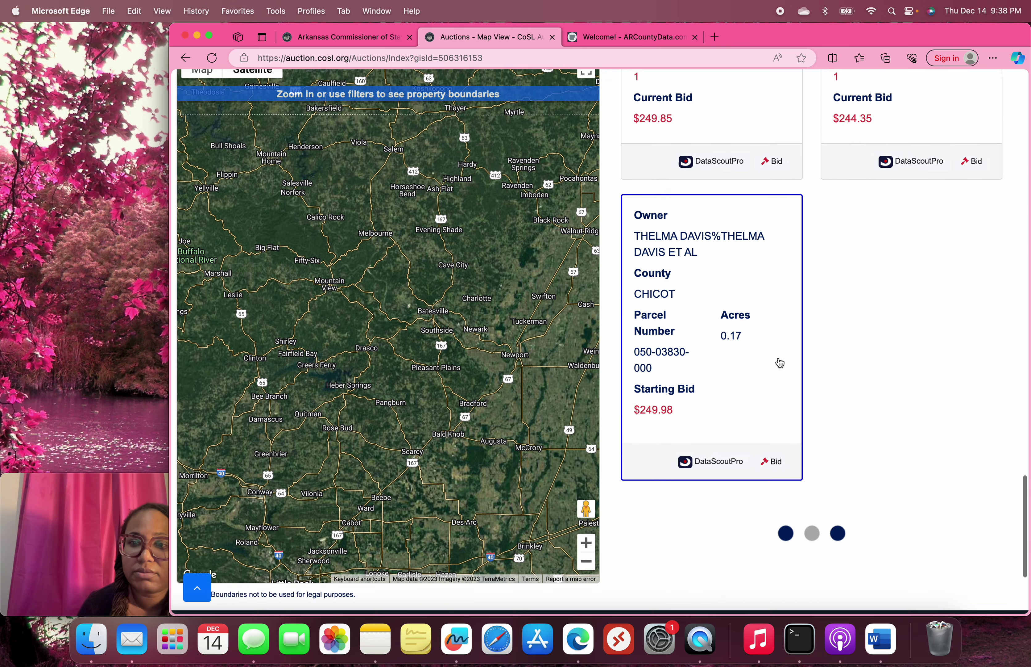
scroll(780, 362, "up", 15)
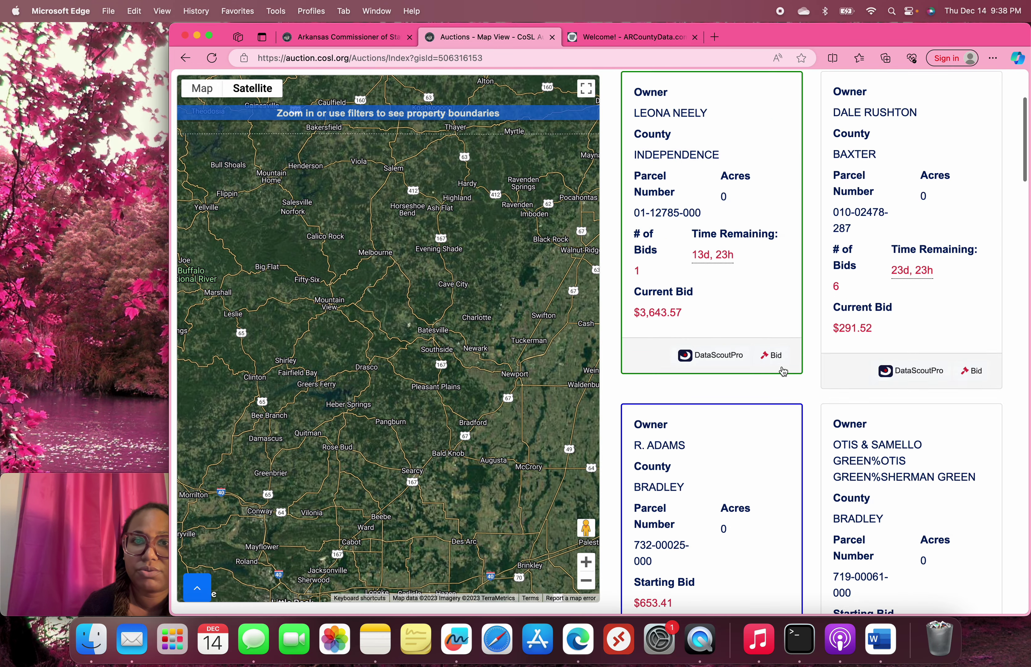
scroll(784, 371, "up", 5)
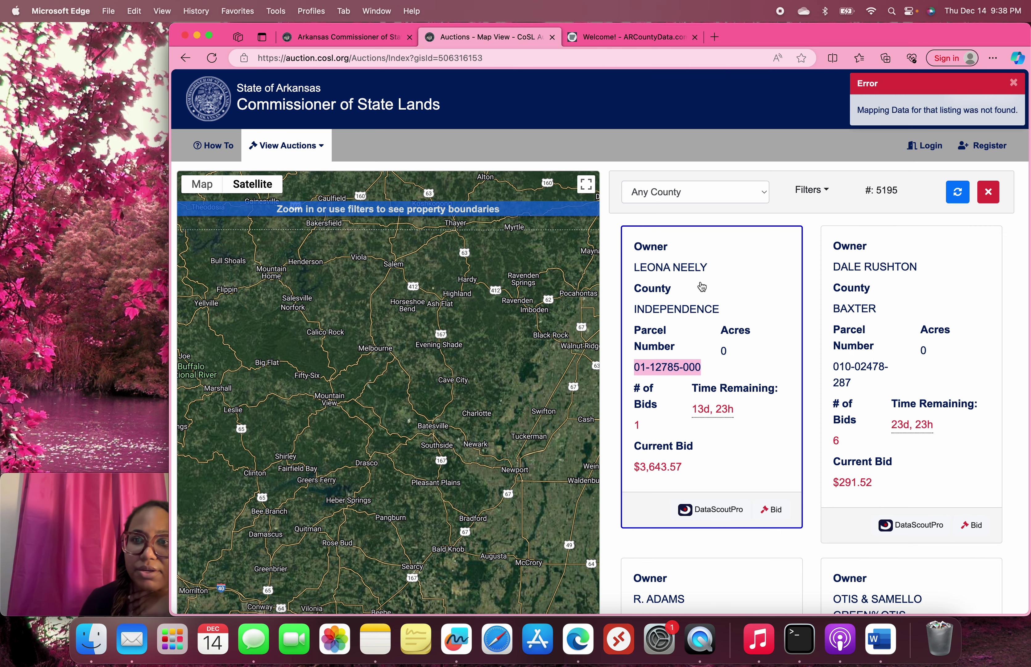
scroll(673, 294, "down", 1)
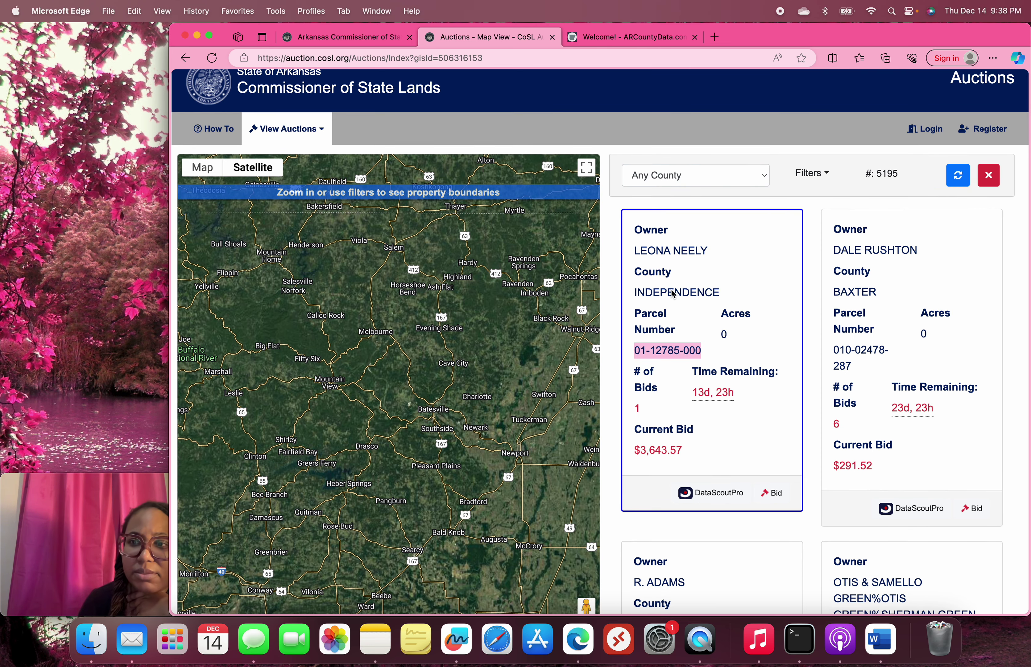
scroll(673, 295, "down", 1)
scroll(477, 216, "up", 2)
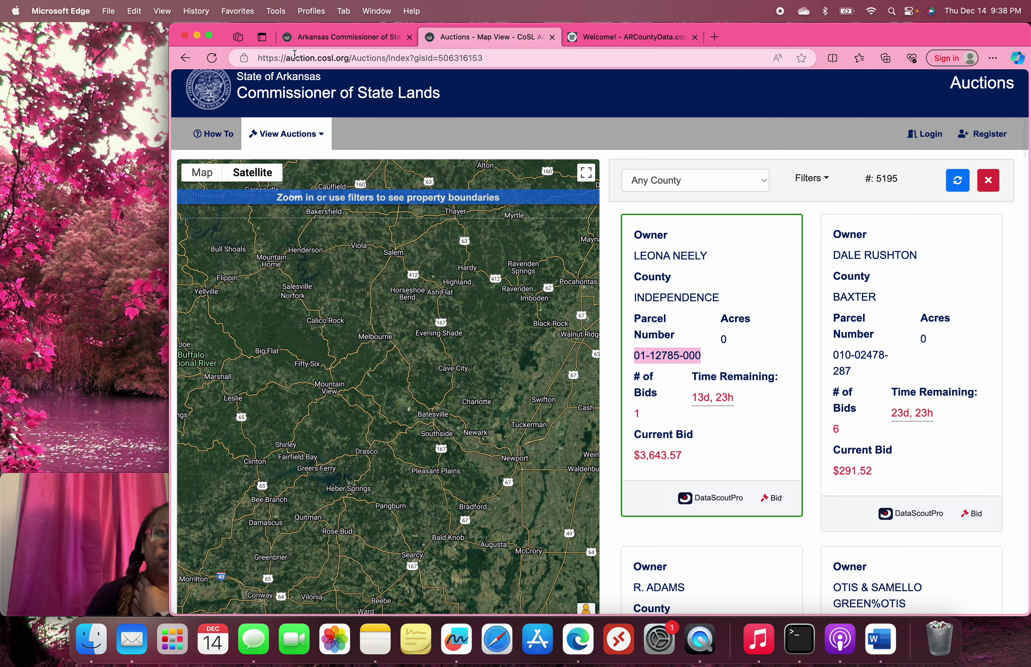
Step: Return from the single listing's map to the auction listings and open the general Map View of the auctions
left_click(342, 37)
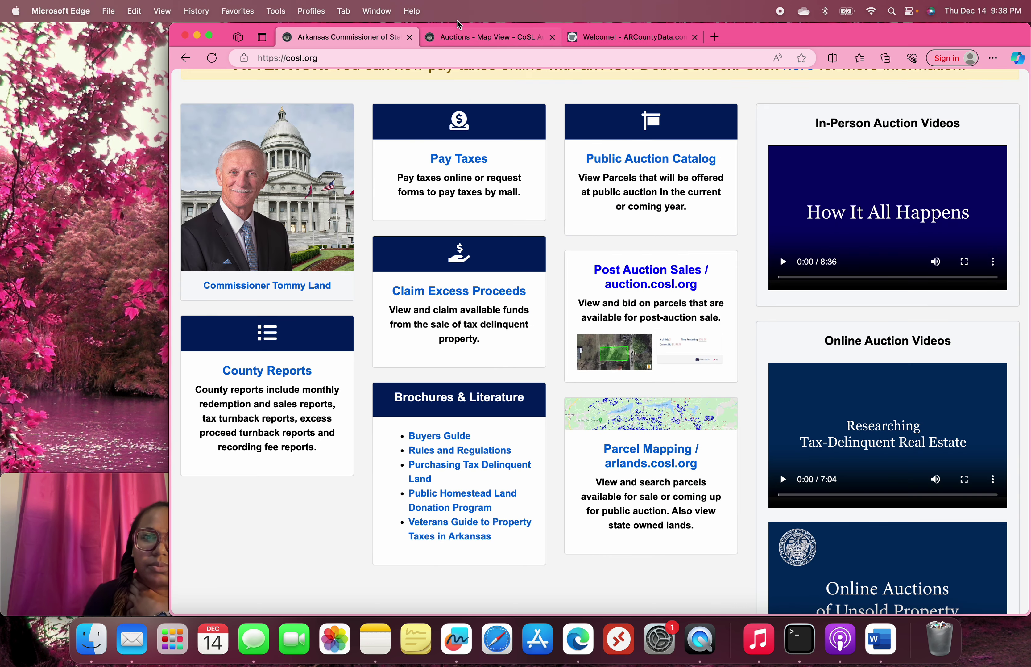
left_click(460, 38)
left_click(185, 58)
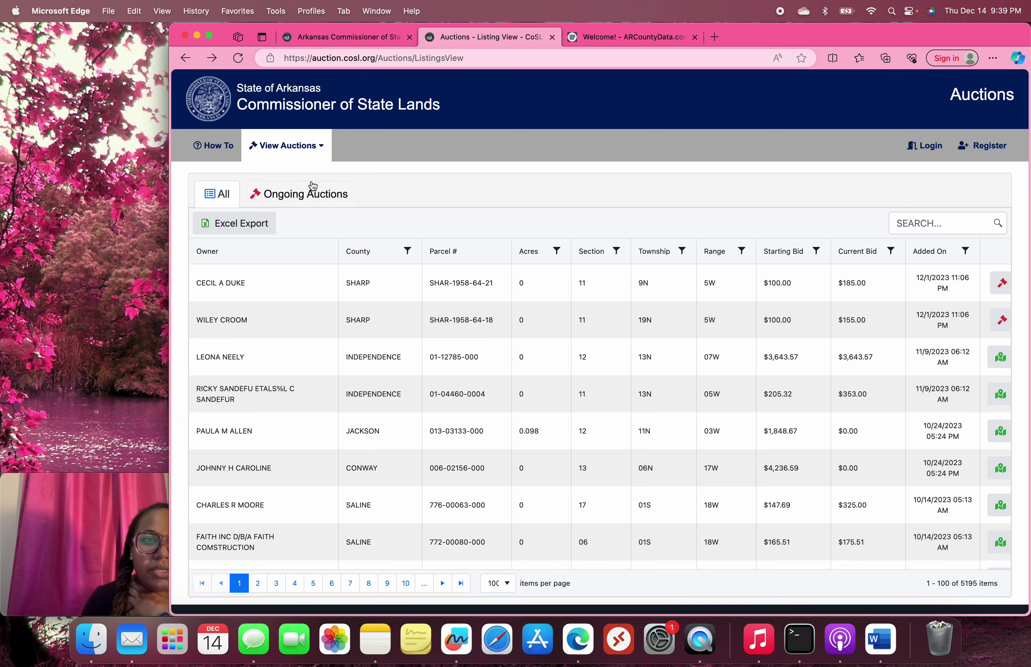
left_click(317, 148)
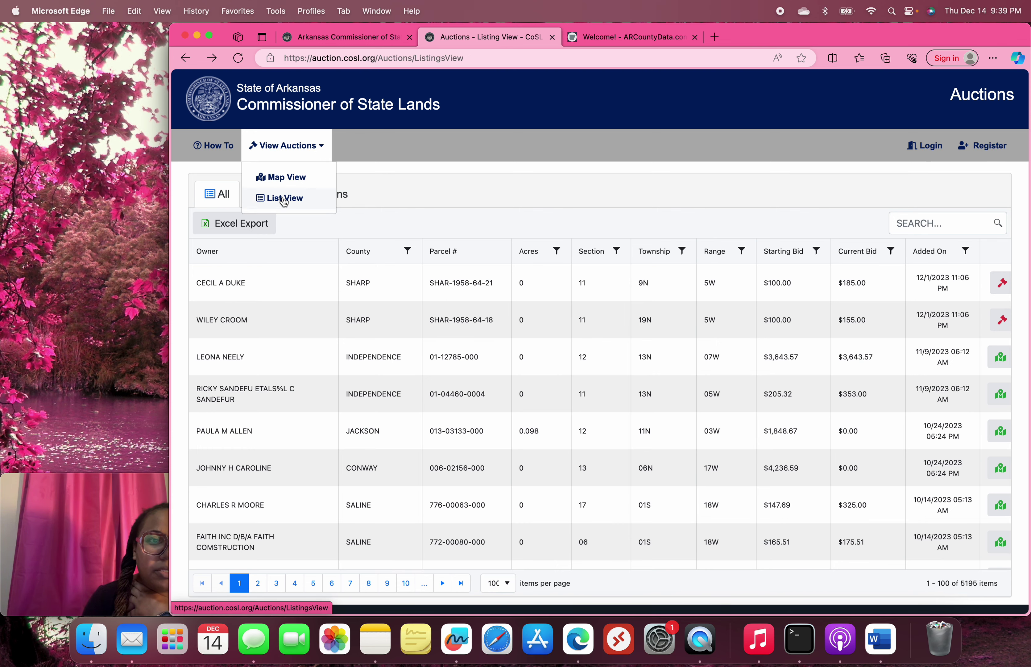
left_click(284, 178)
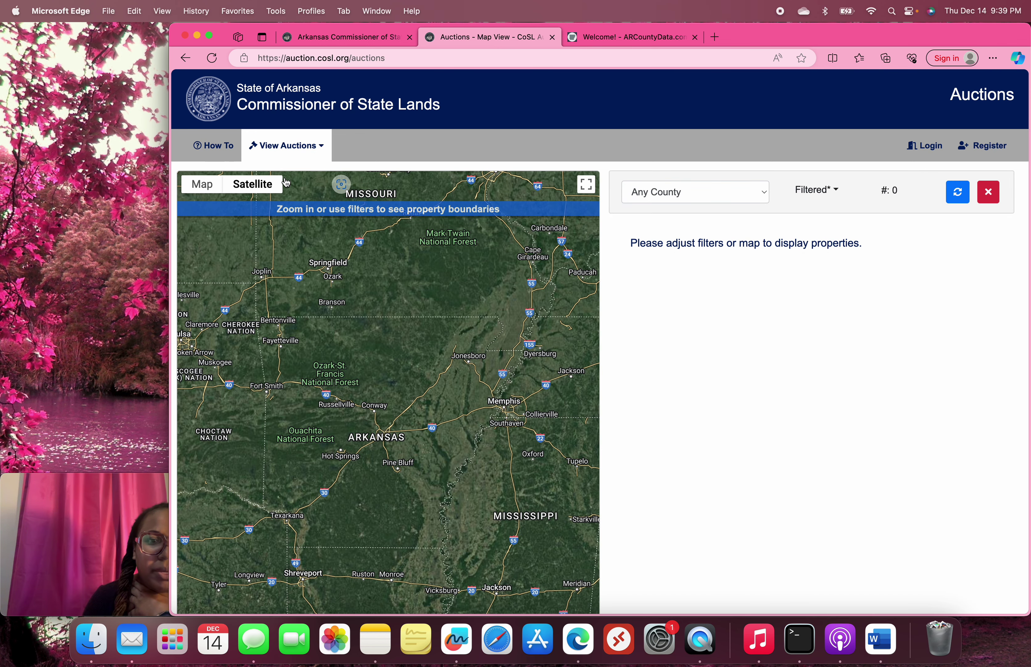
Step: Return to the list view of the auctions and export the listings to Excel
left_click(301, 149)
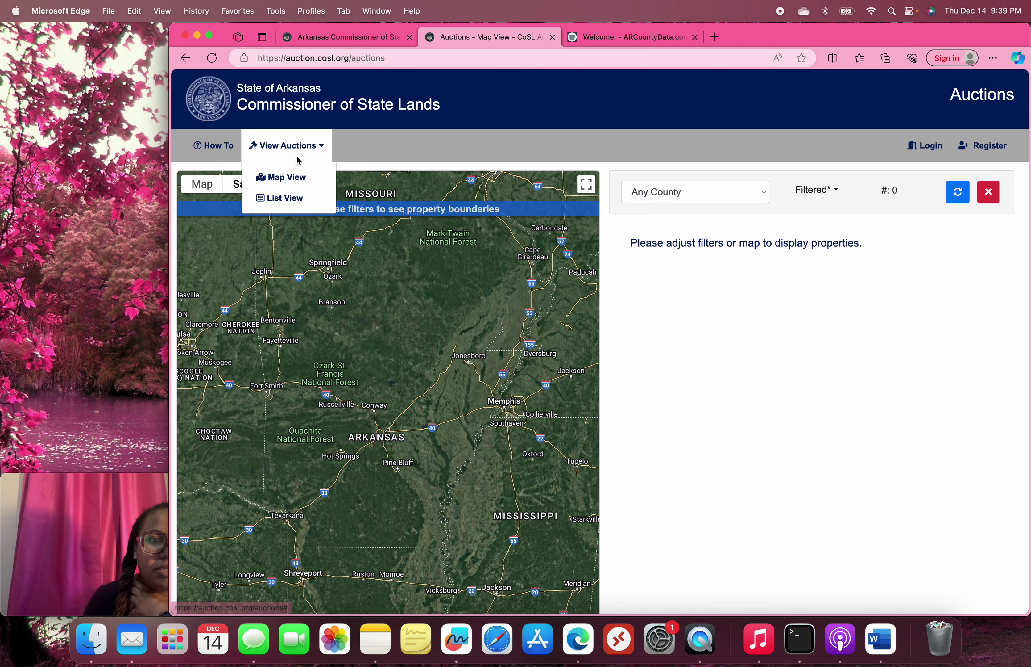
left_click(283, 196)
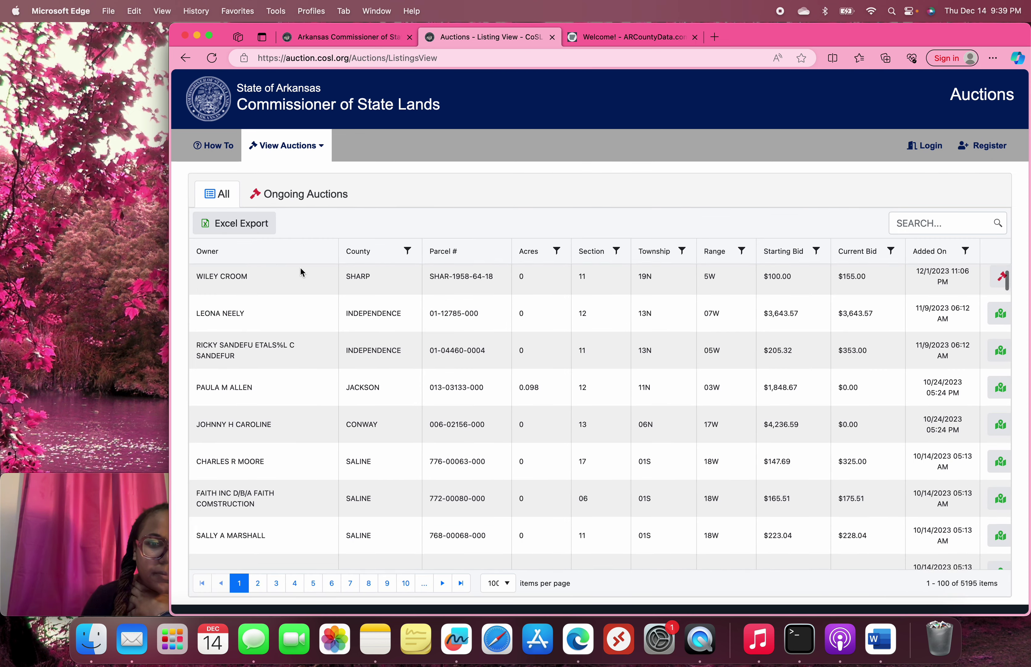
left_click(245, 226)
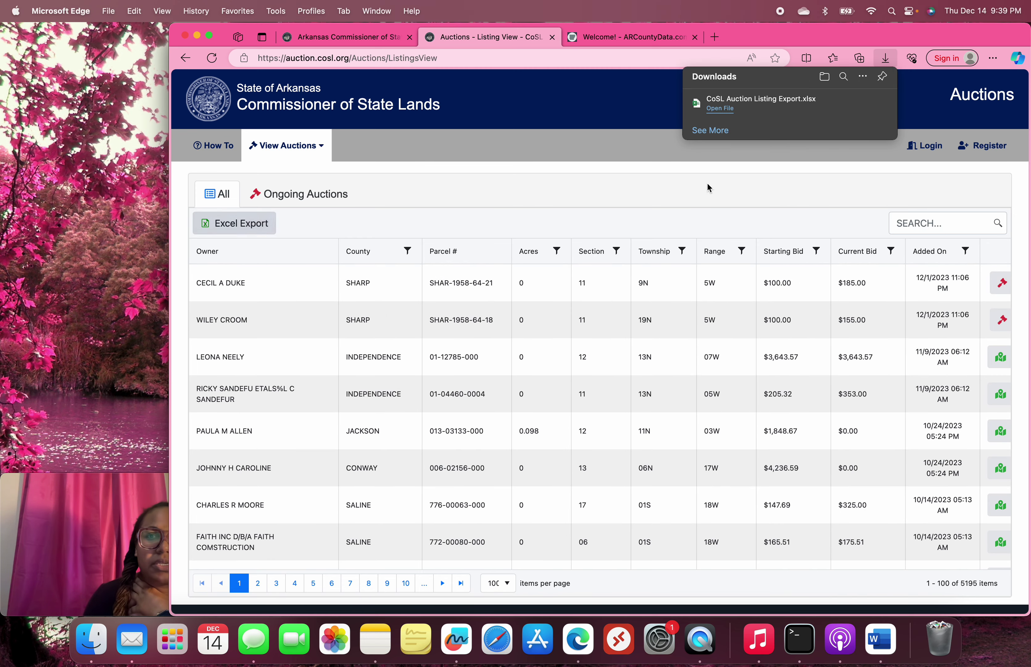
Step: Open the downloaded CoSL Auction Listing Export.xlsx in Excel and enlarge its window so that all listing columns fit
left_click(721, 109)
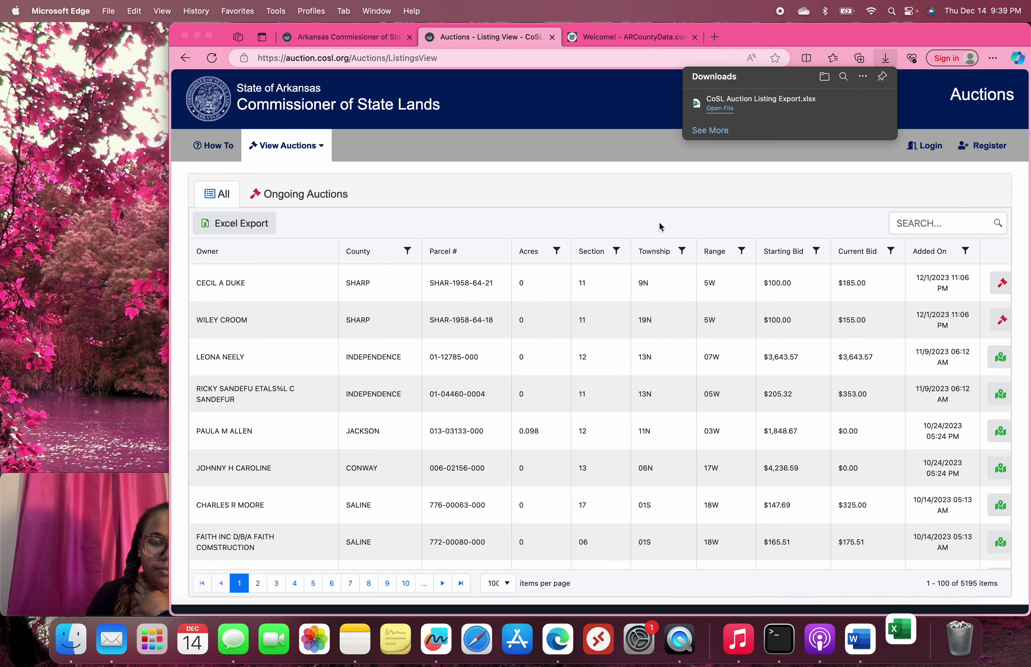
left_click(552, 378)
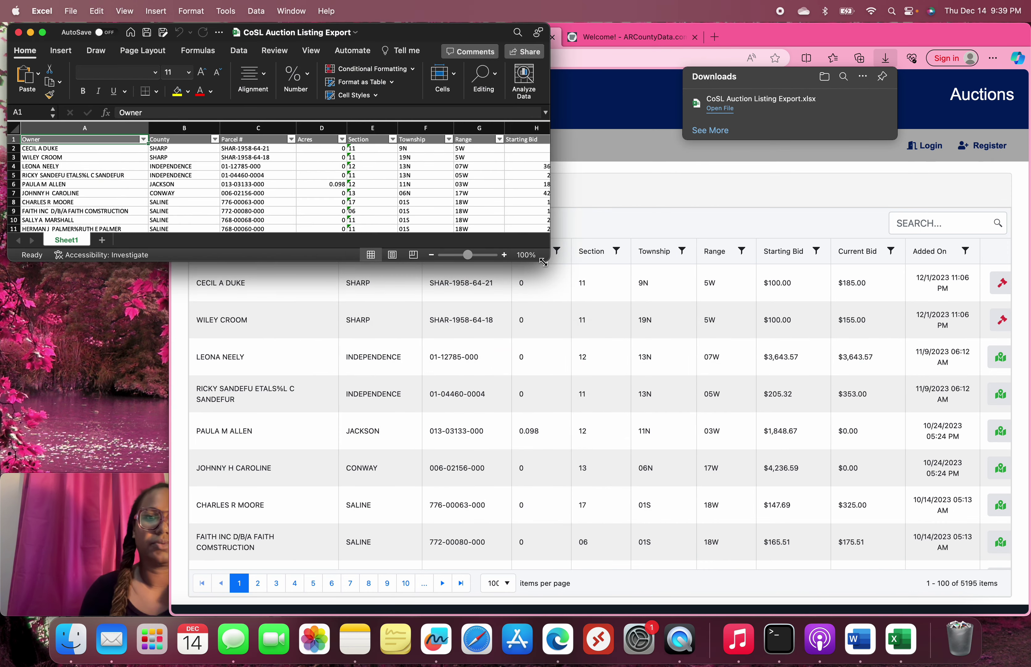
left_click_drag(545, 259, 871, 507)
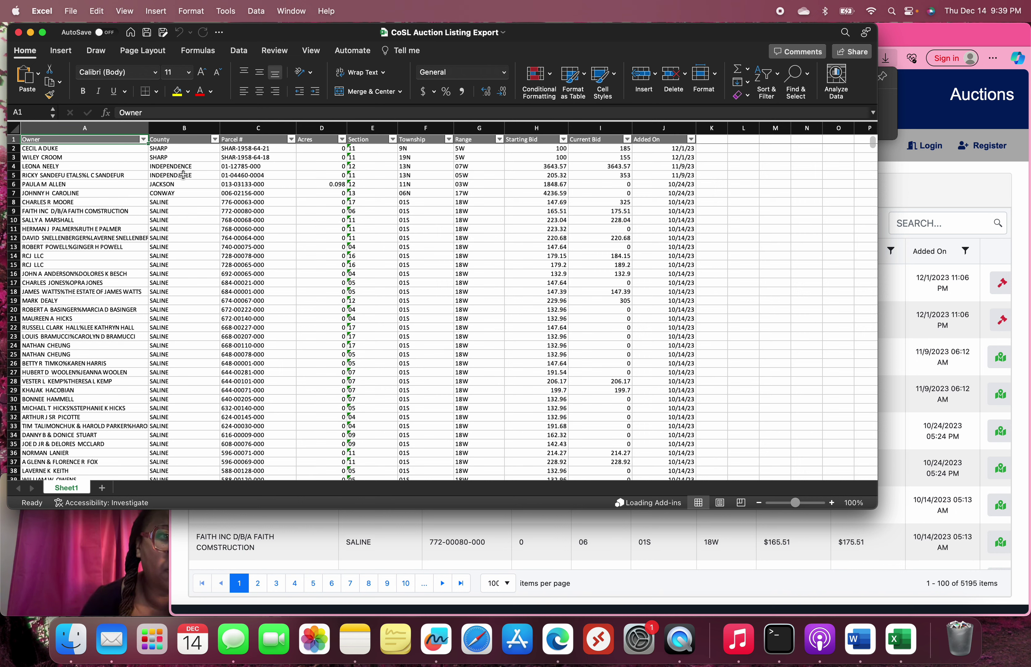
Step: Filter the County column of the exported listings so that only SALINE is selected
left_click(215, 139)
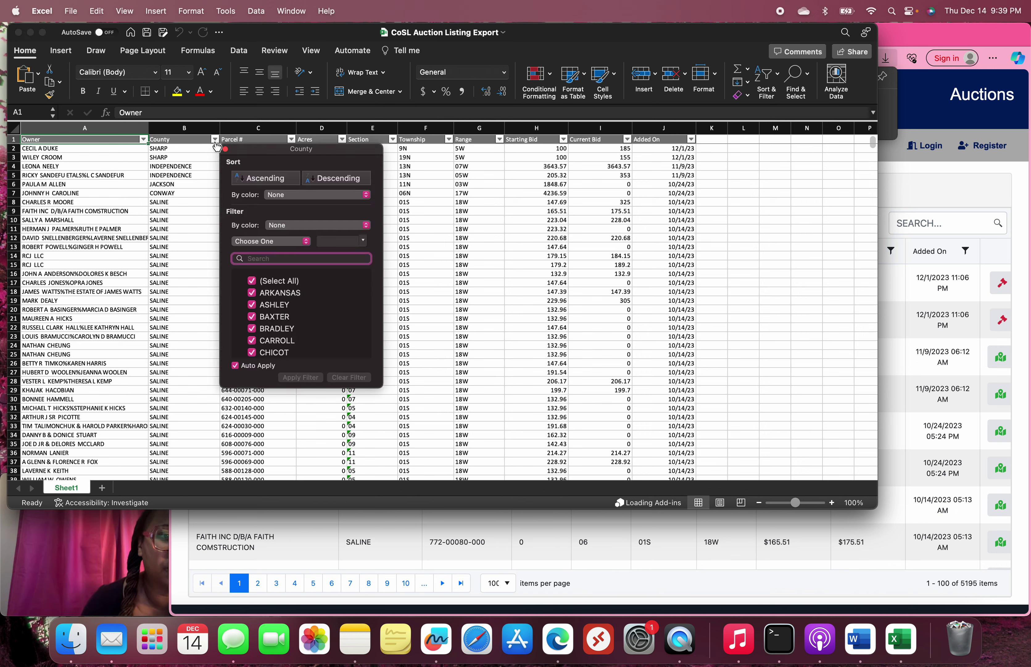
scroll(271, 305, "down", 5)
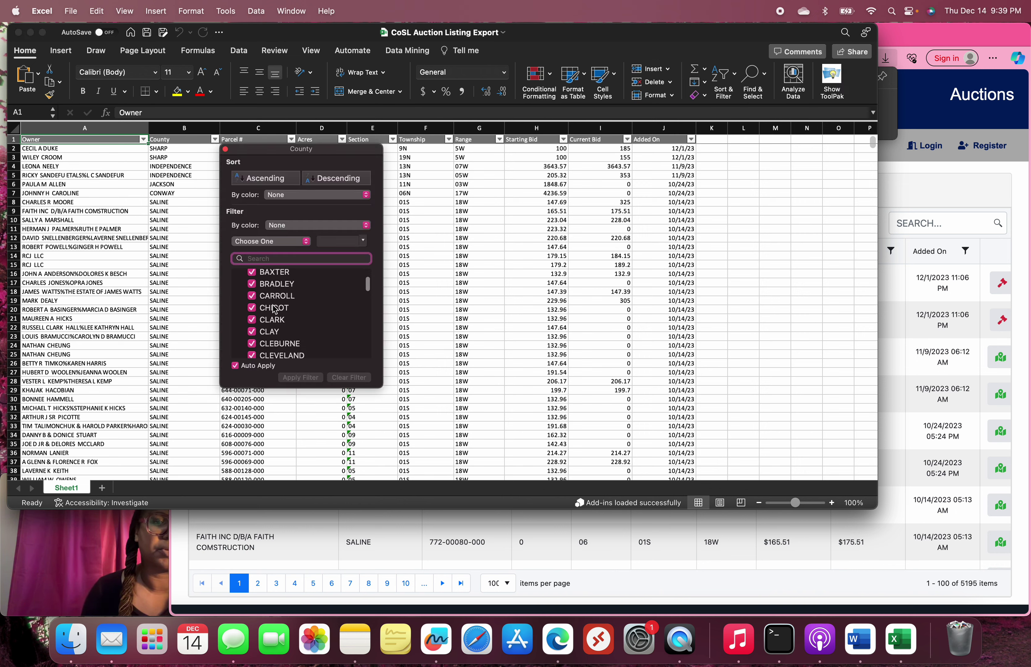
scroll(277, 306, "down", 3)
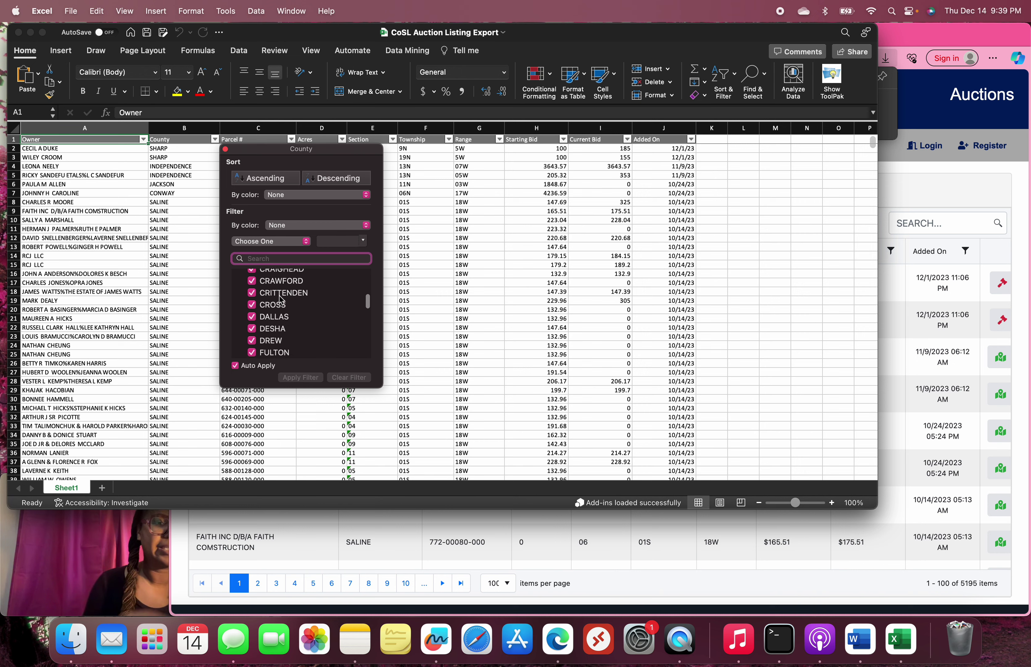
scroll(283, 302, "down", 3)
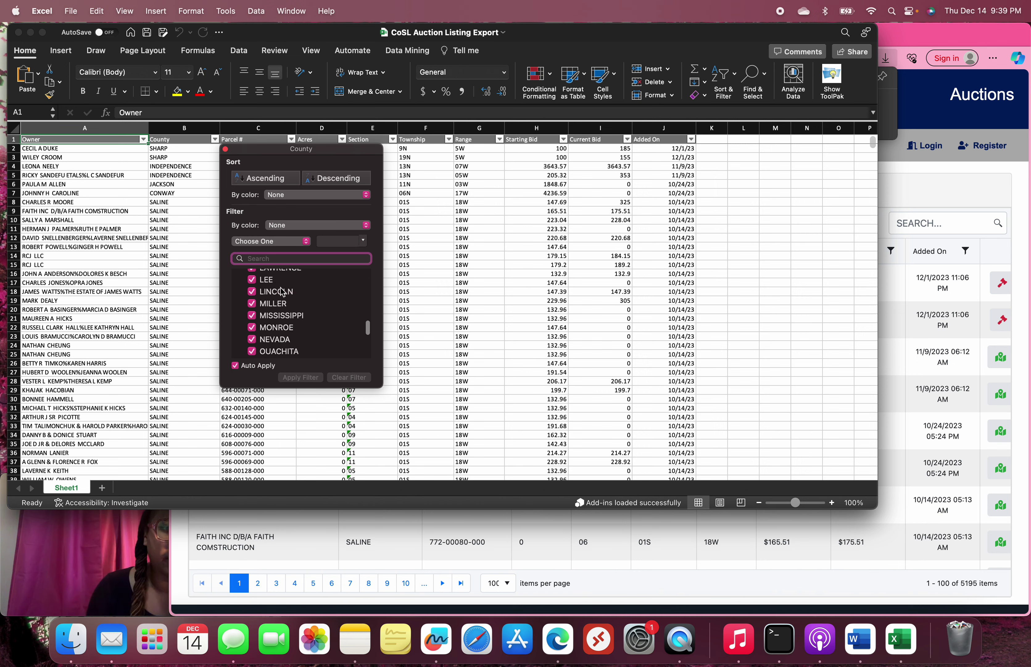
scroll(282, 292, "up", 3)
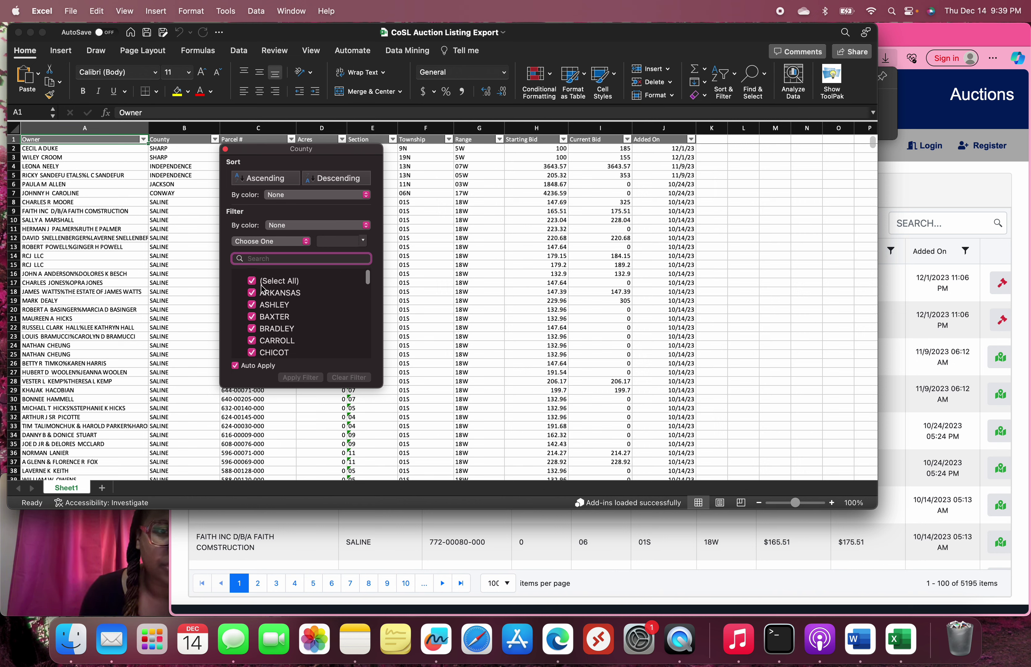
left_click(262, 283)
scroll(277, 302, "down", 1)
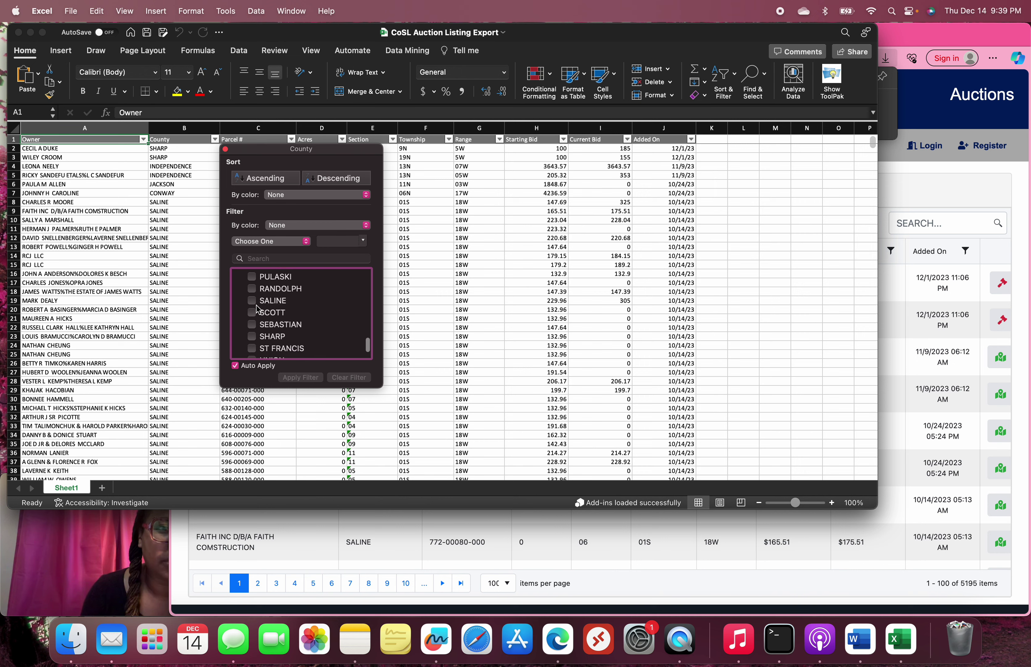
left_click(252, 301)
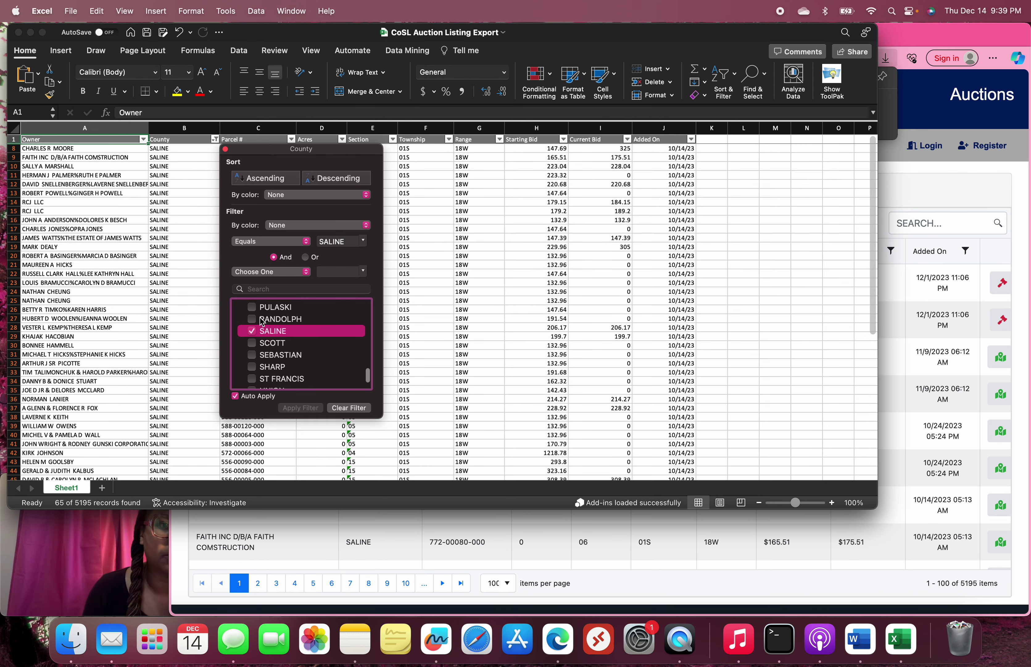
scroll(269, 334, "down", 1)
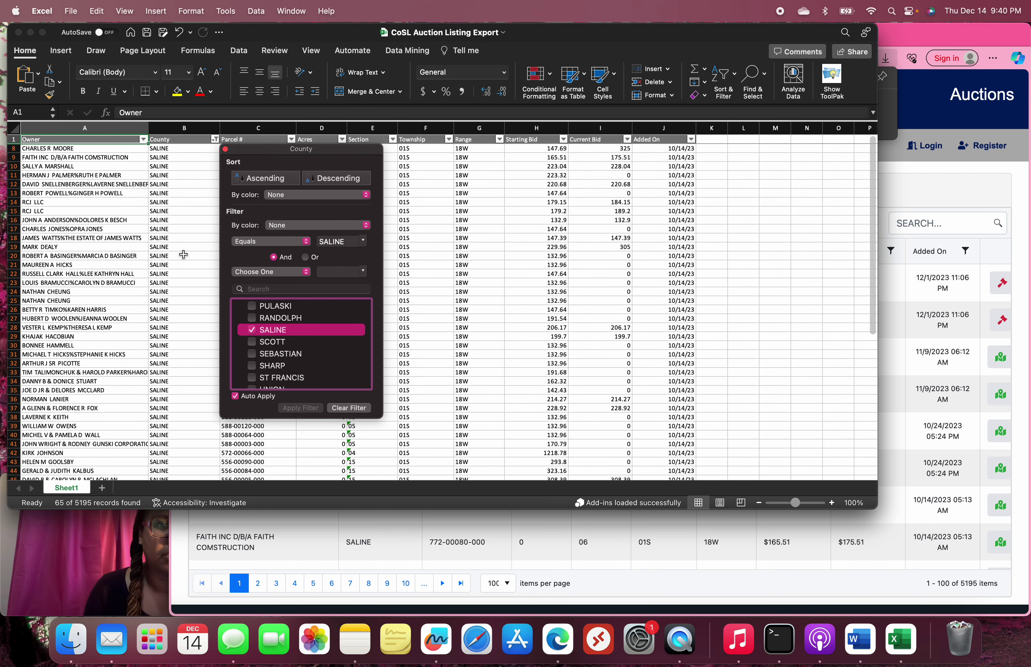
scroll(184, 254, "down", 2)
scroll(230, 222, "up", 2)
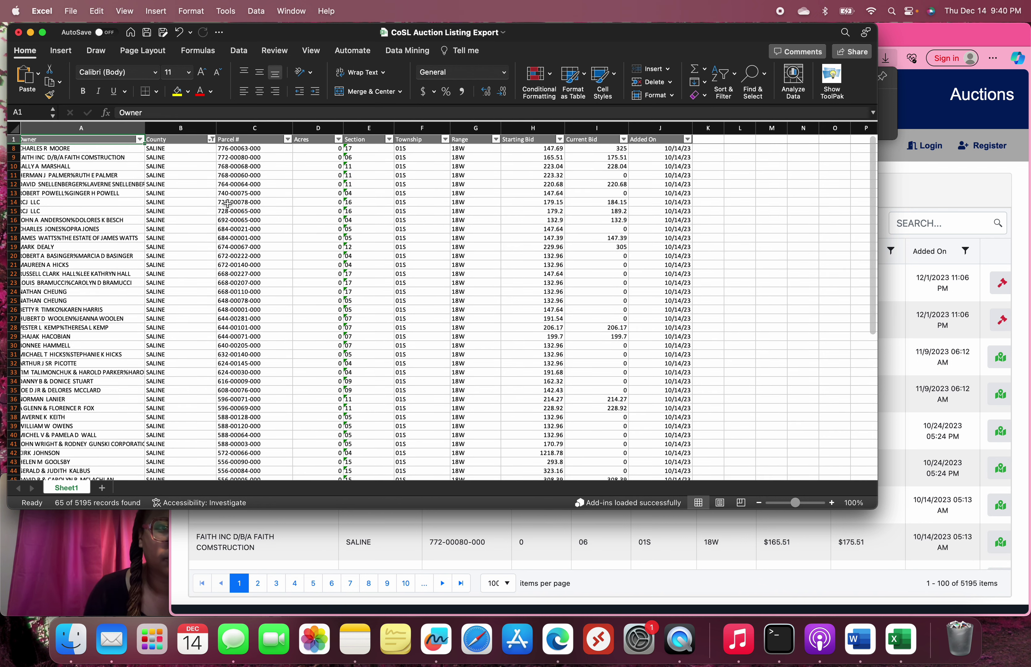
Step: Copy the parcel number in cell C8, the first Saline County listing in the filtered sheet
scroll(279, 197, "right", 1)
scroll(238, 155, "right", 1)
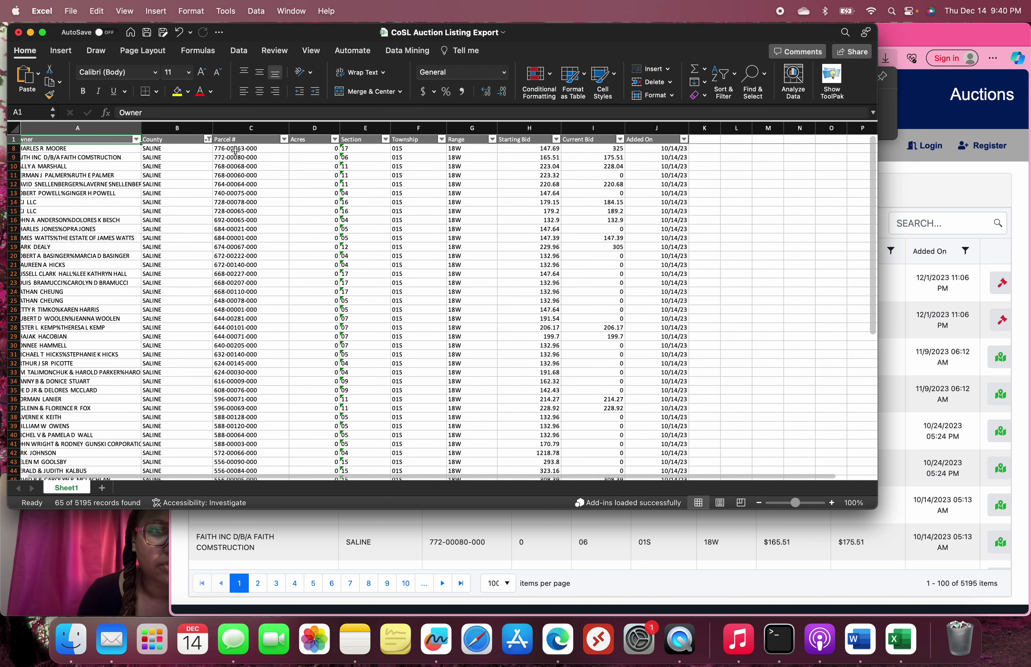
scroll(715, 309, "left", 3)
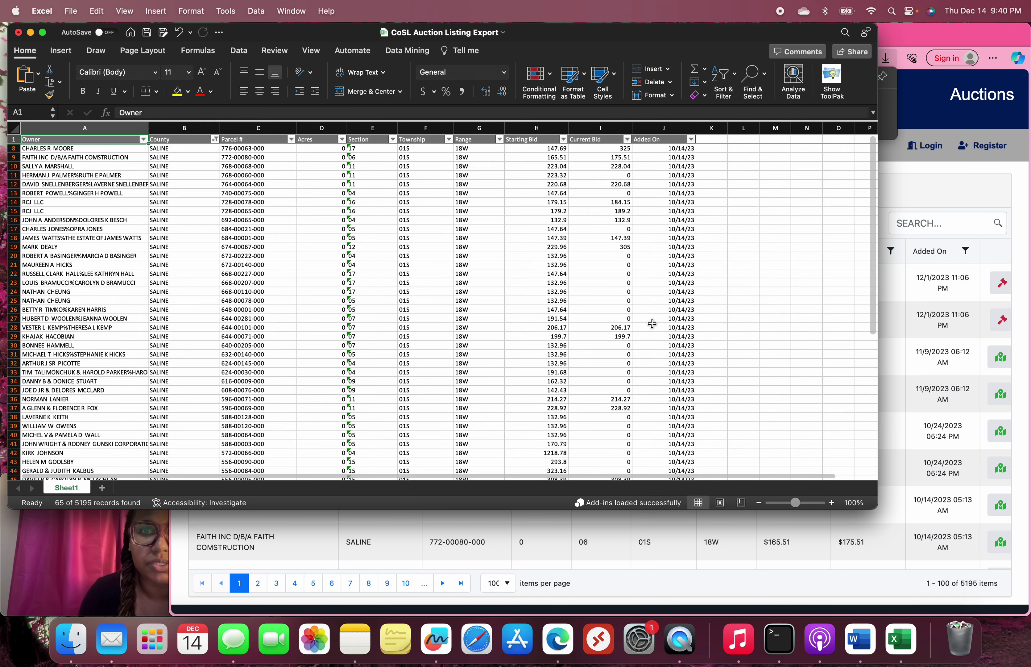
left_click(546, 149)
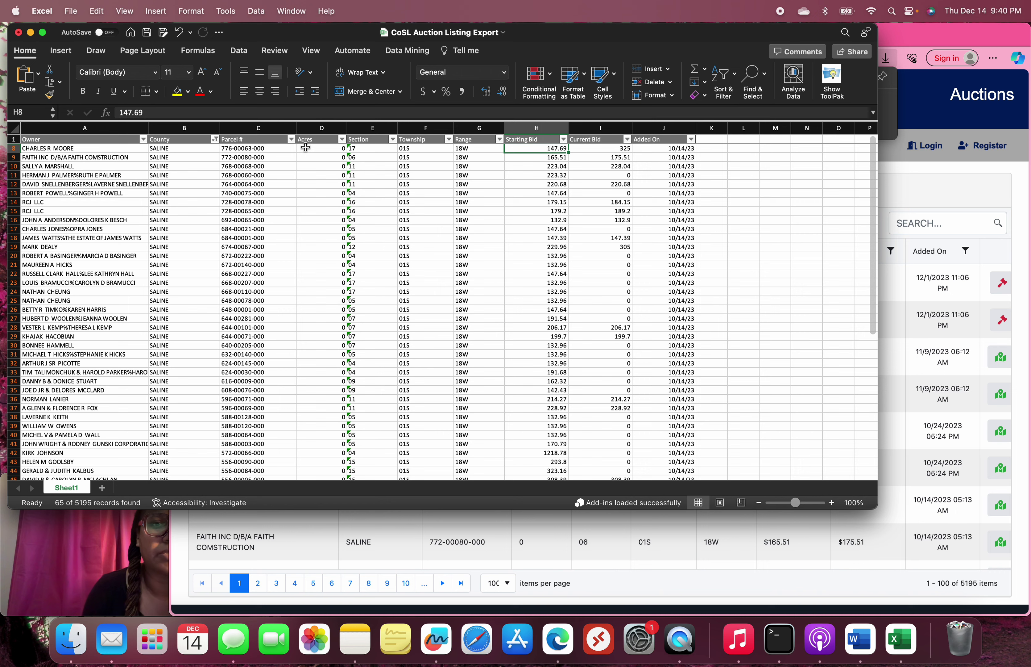
left_click(263, 150)
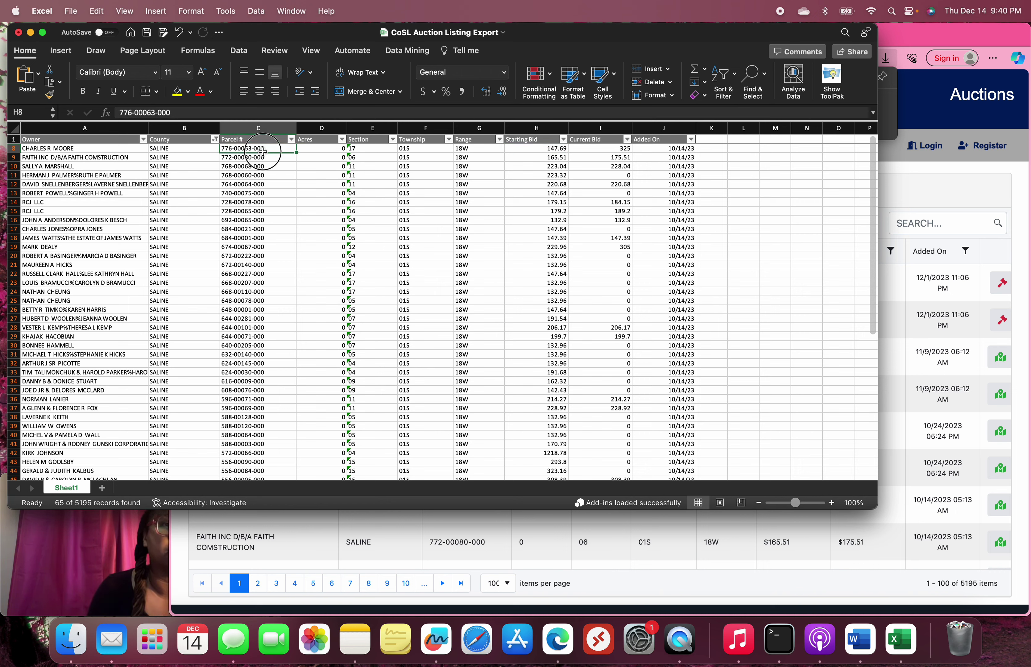
key("super+c")
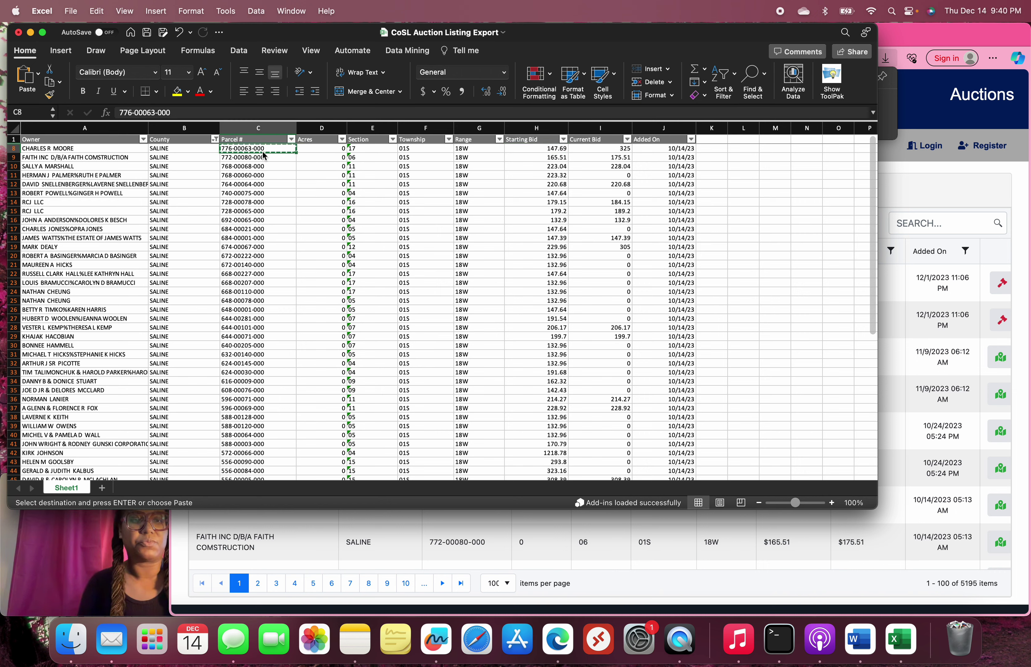
Step: Switch to the ARCountyData site in Edge and open the assessor's sponsored search for Saline County
left_click(921, 49)
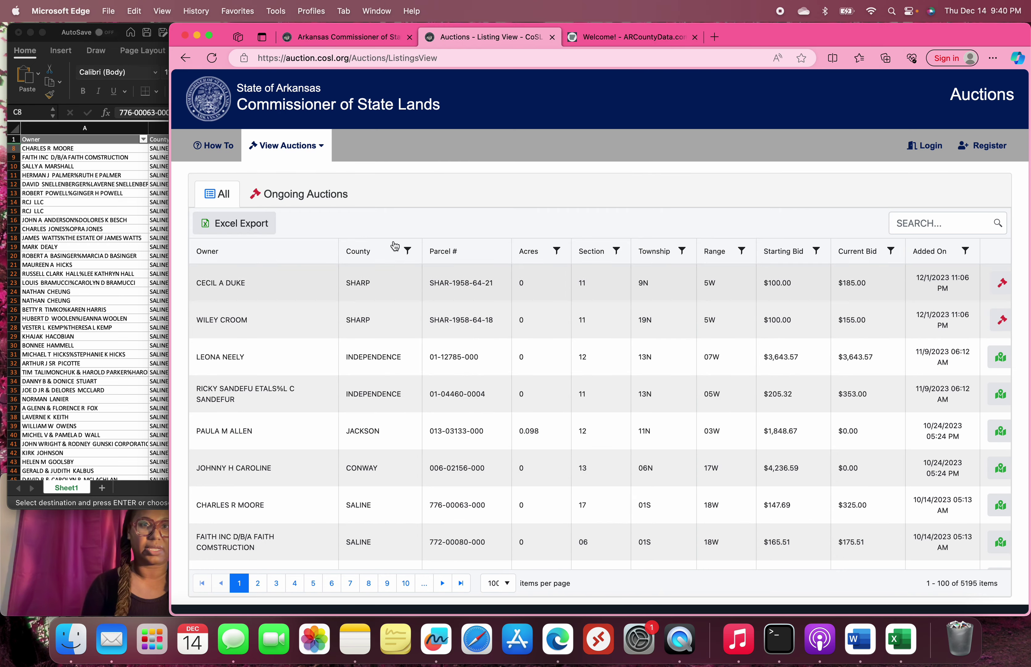
left_click(600, 39)
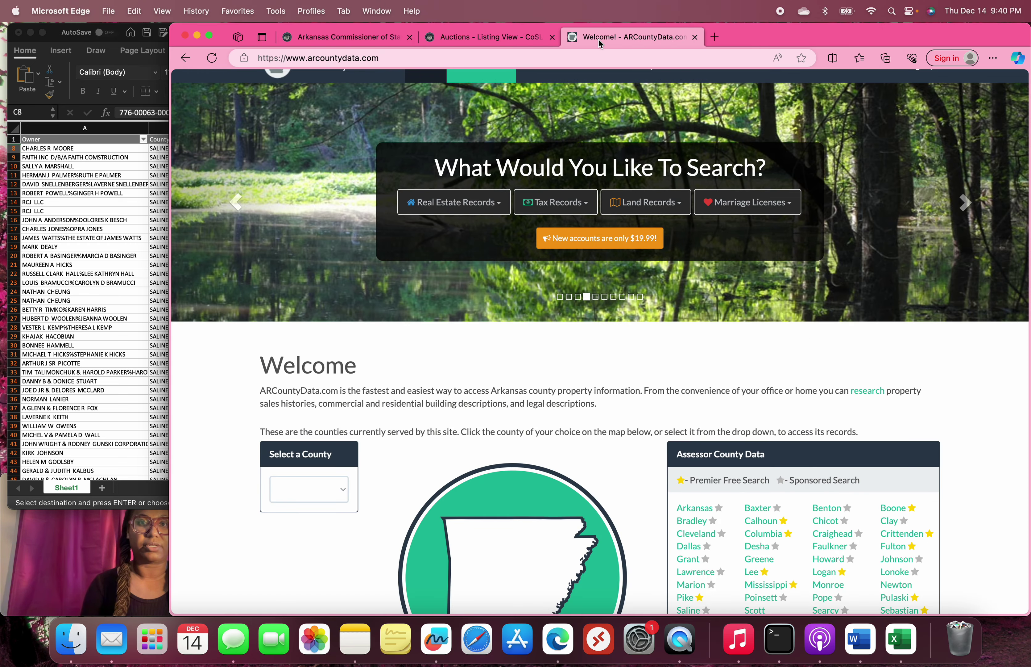
scroll(543, 396, "down", 5)
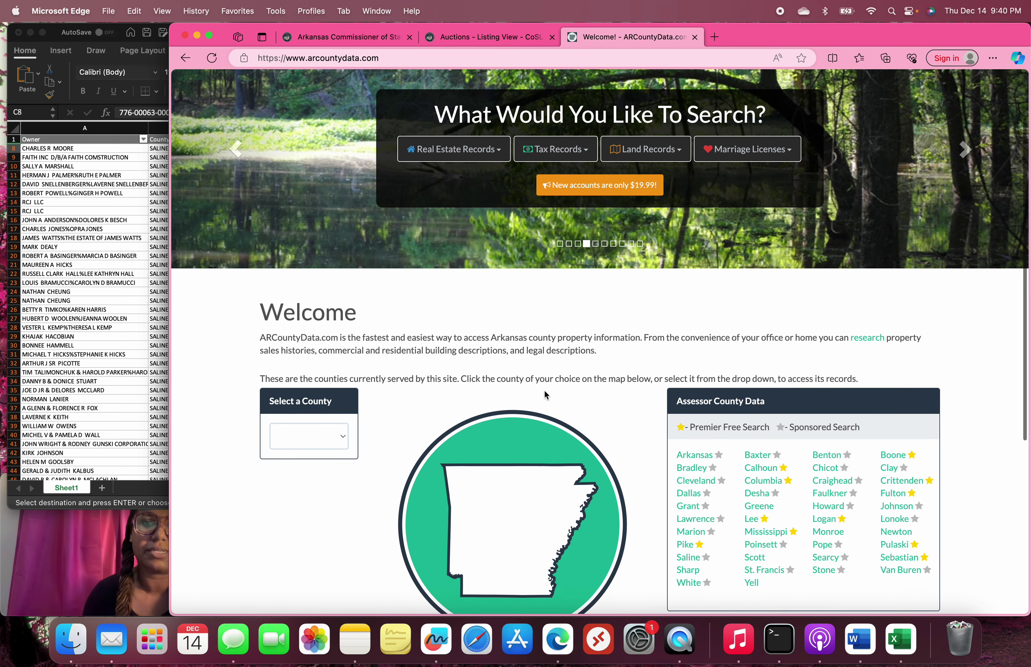
scroll(583, 393, "down", 2)
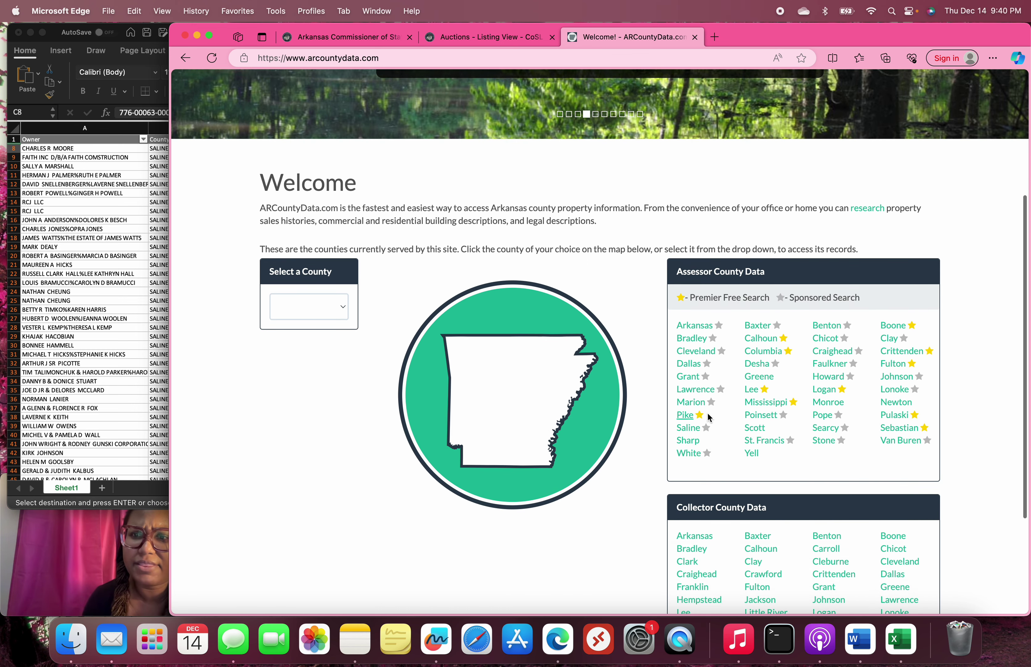
left_click(688, 428)
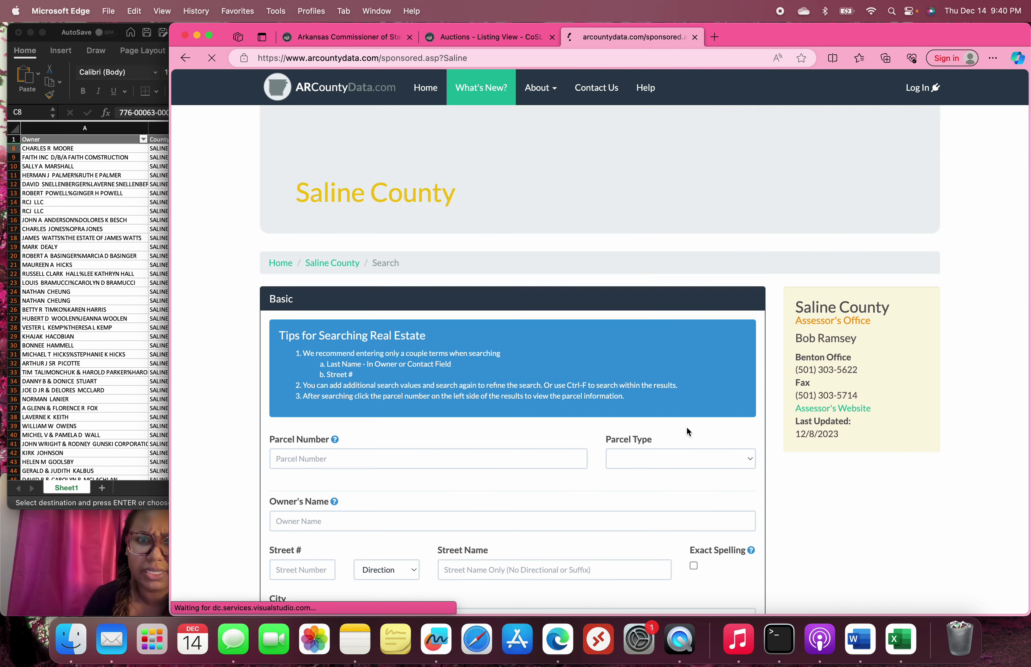
Step: Search the Saline County real estate records for the copied parcel number
left_click(369, 461)
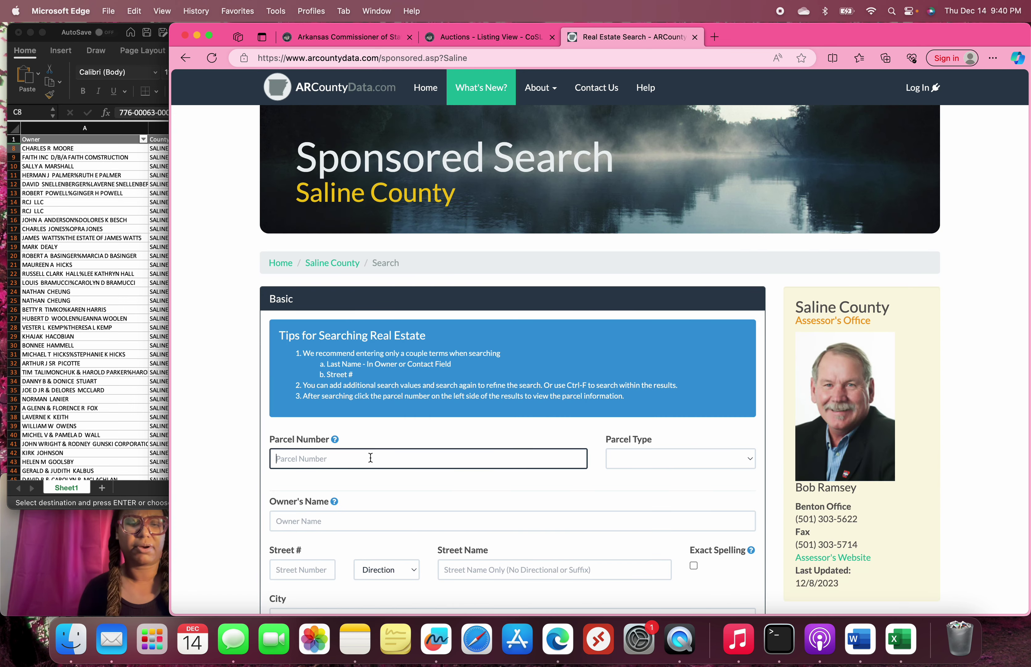
key("super+v")
scroll(371, 451, "down", 3)
scroll(372, 446, "down", 2)
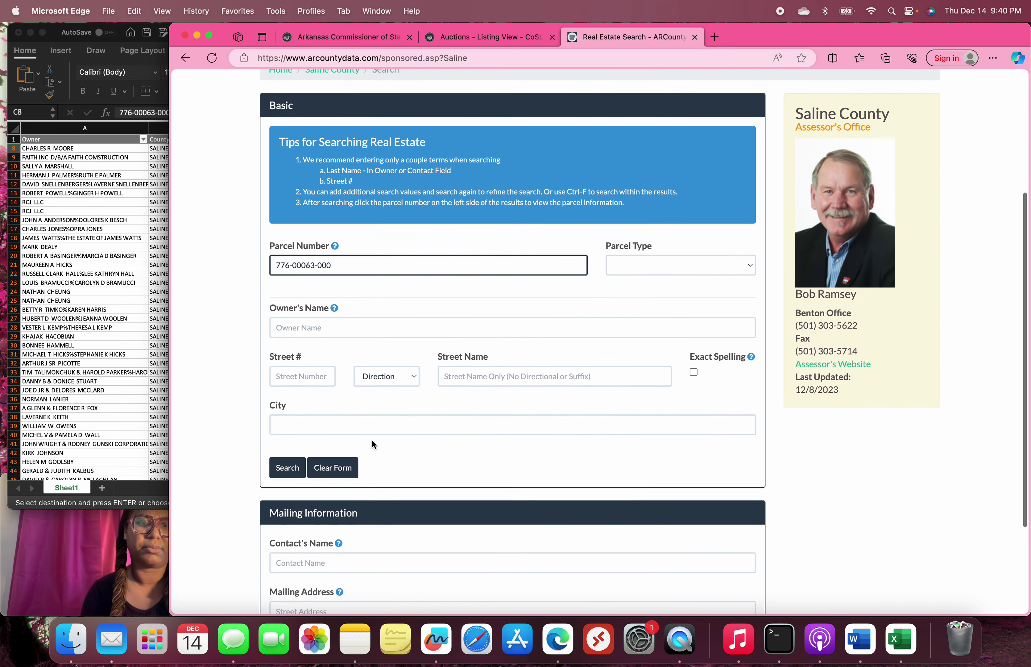
left_click(289, 469)
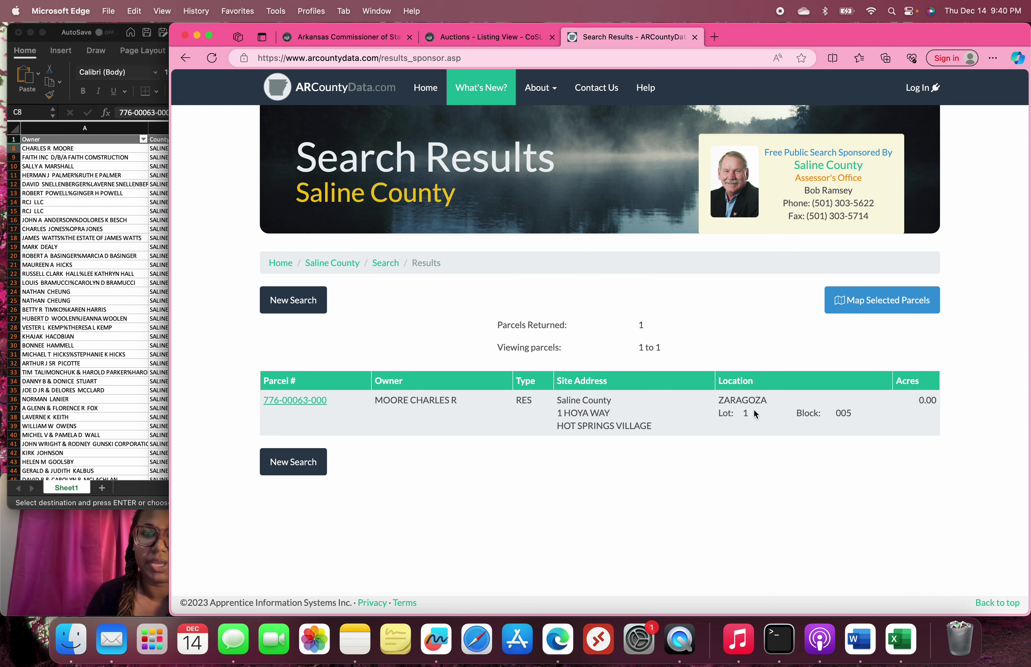
Step: Open the found parcel's record and examine its basic info, including addresses, acreage, subdivision and tax status
left_click(304, 401)
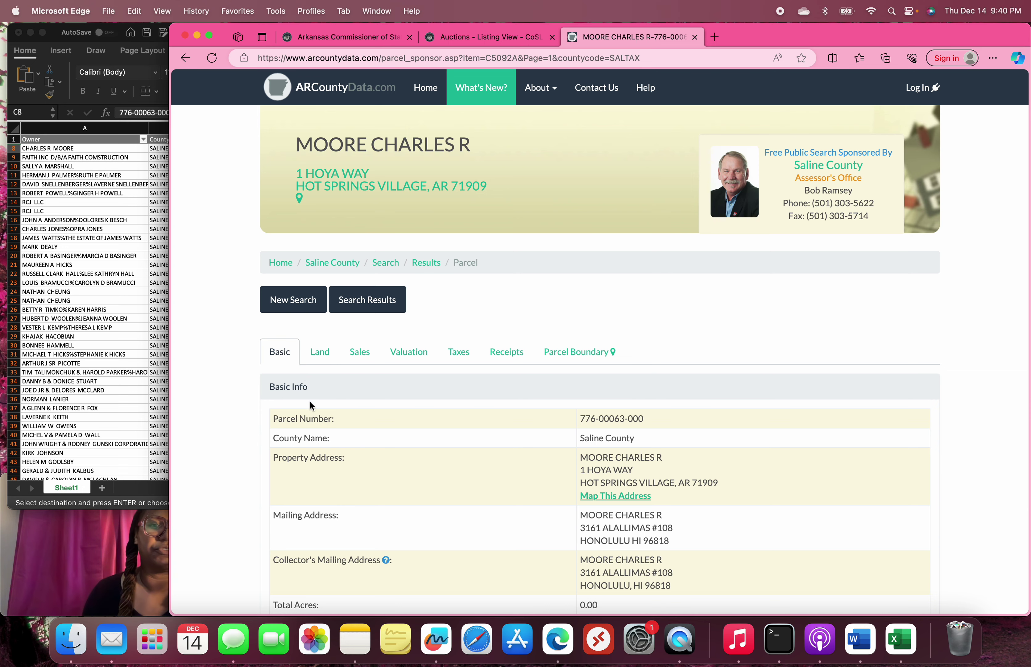
scroll(310, 400, "down", 3)
scroll(310, 407, "down", 7)
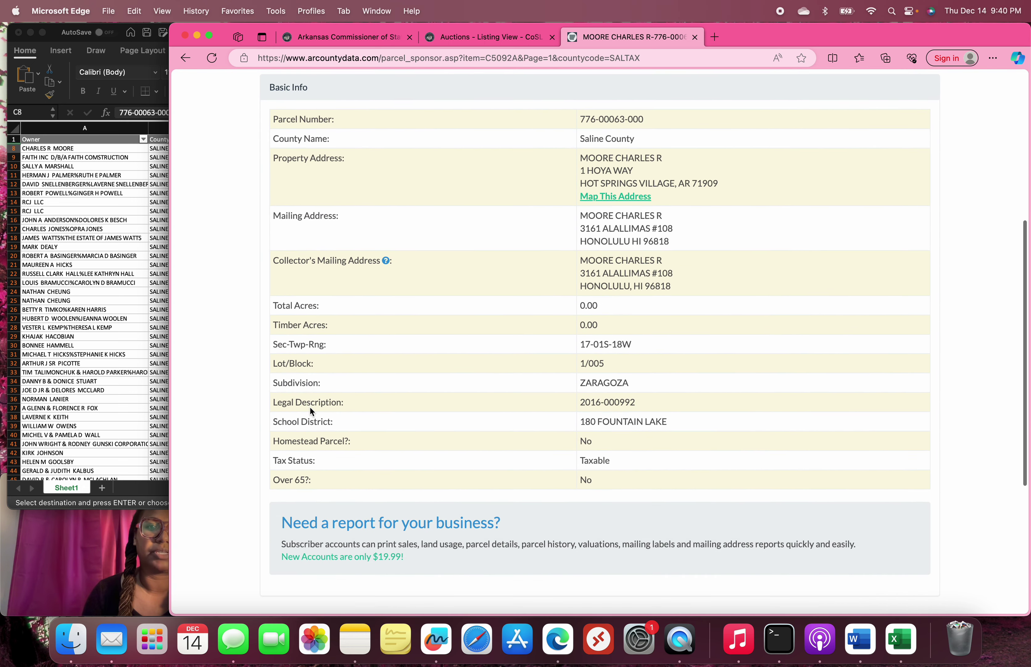
scroll(310, 407, "up", 10)
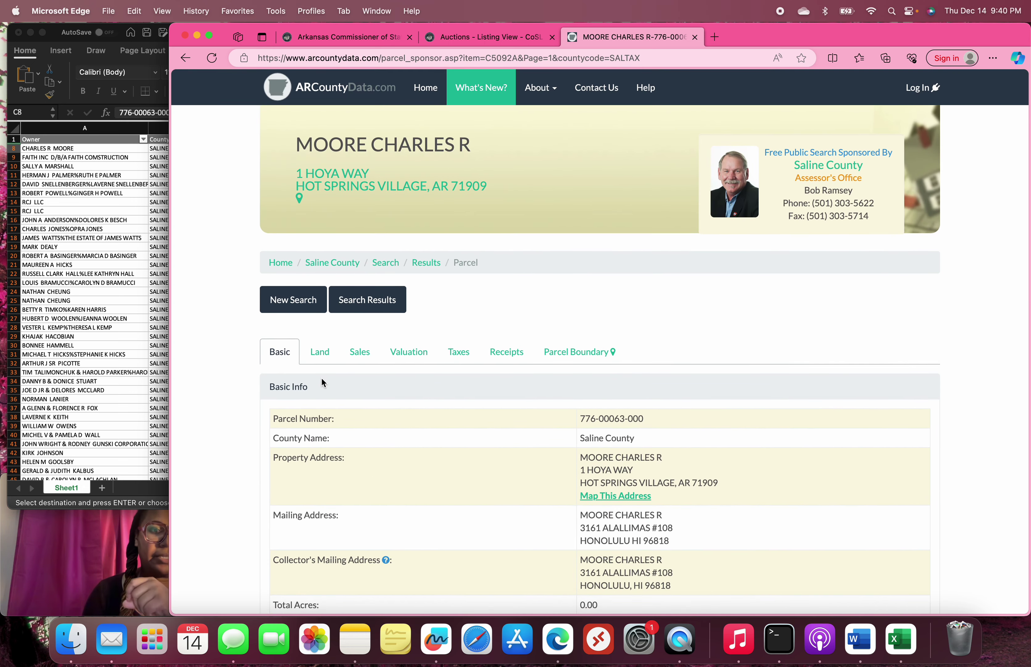
Step: Examine the parcel's land type, lot quantity and dimensions, and bring up its sales history
left_click(319, 364)
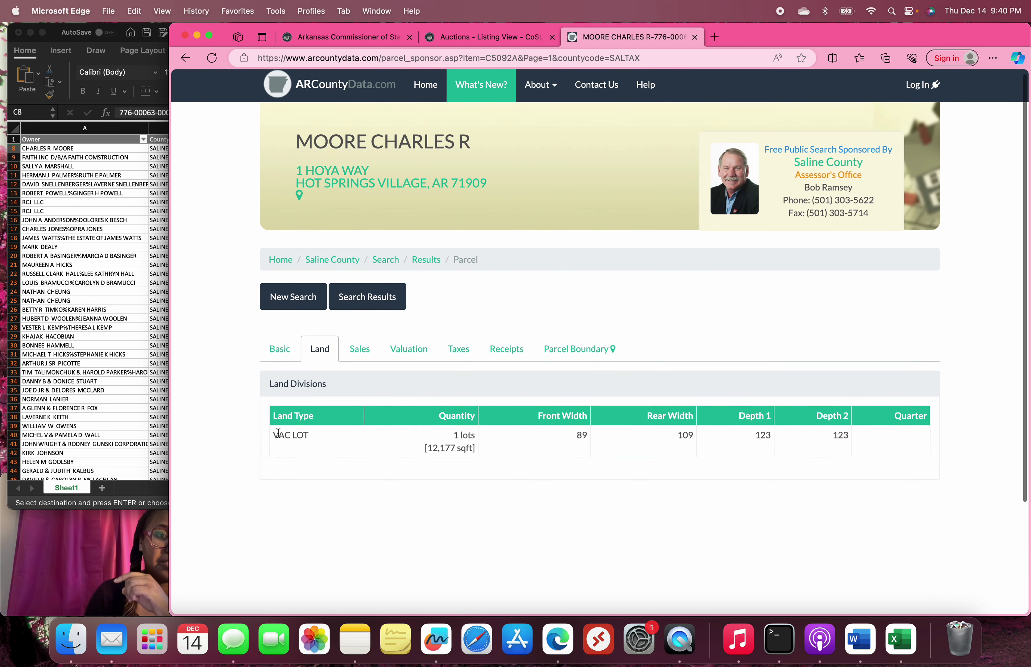
left_click_drag(280, 438, 343, 442)
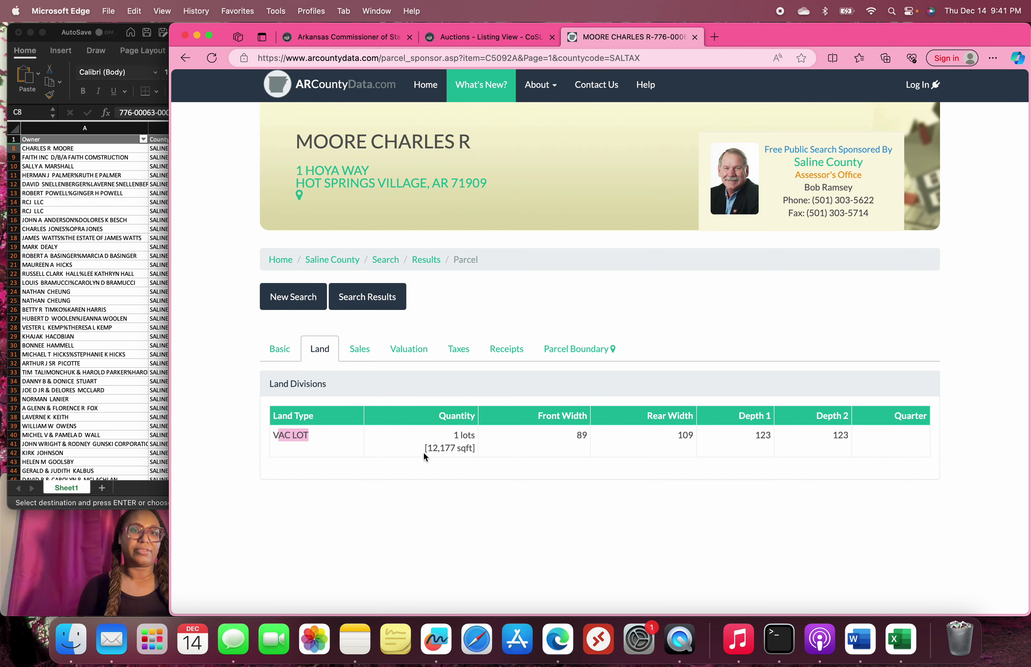
left_click_drag(452, 435, 459, 435)
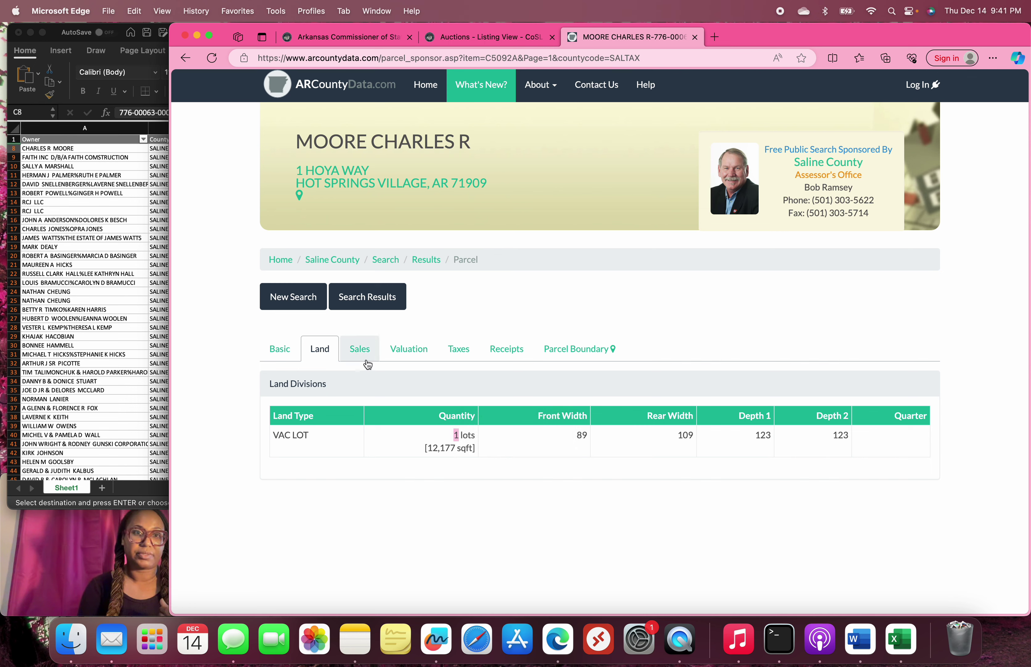
left_click(361, 351)
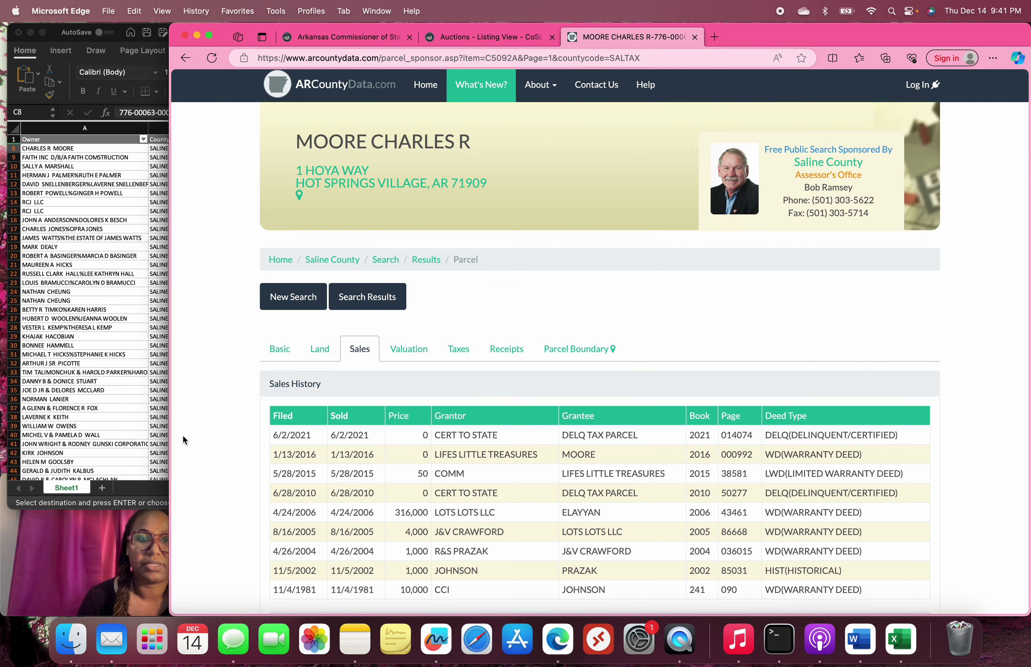
Step: Examine the rest of the parcel's sales history and bring up its valuation information
scroll(184, 439, "down", 4)
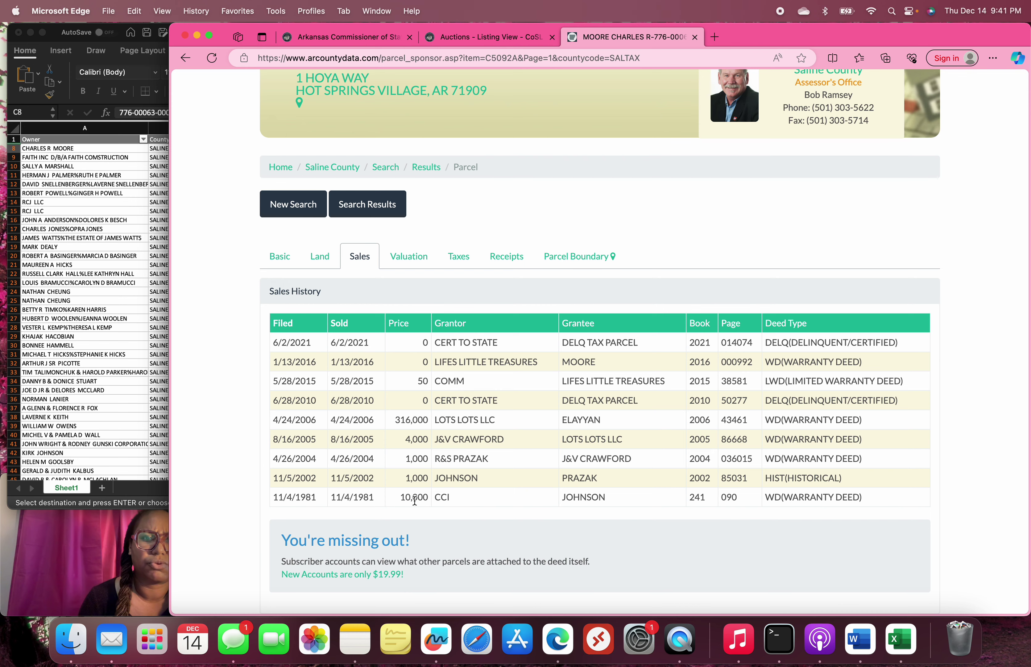
scroll(420, 383, "up", 4)
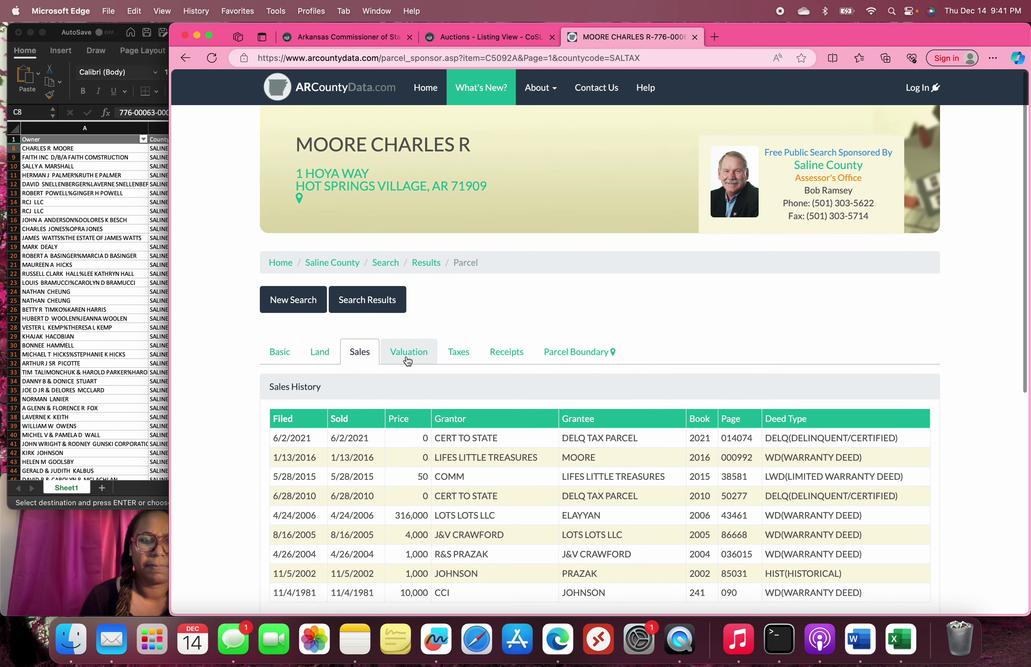
left_click(408, 360)
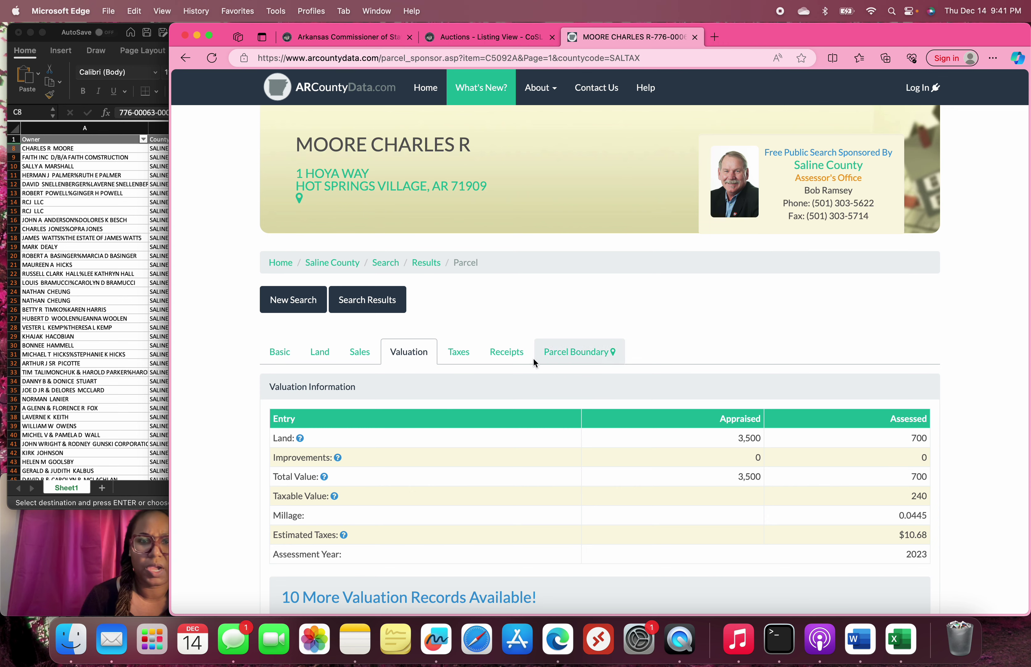
Step: Examine the parcel's yearly tax records and its tax payment receipts
left_click(460, 351)
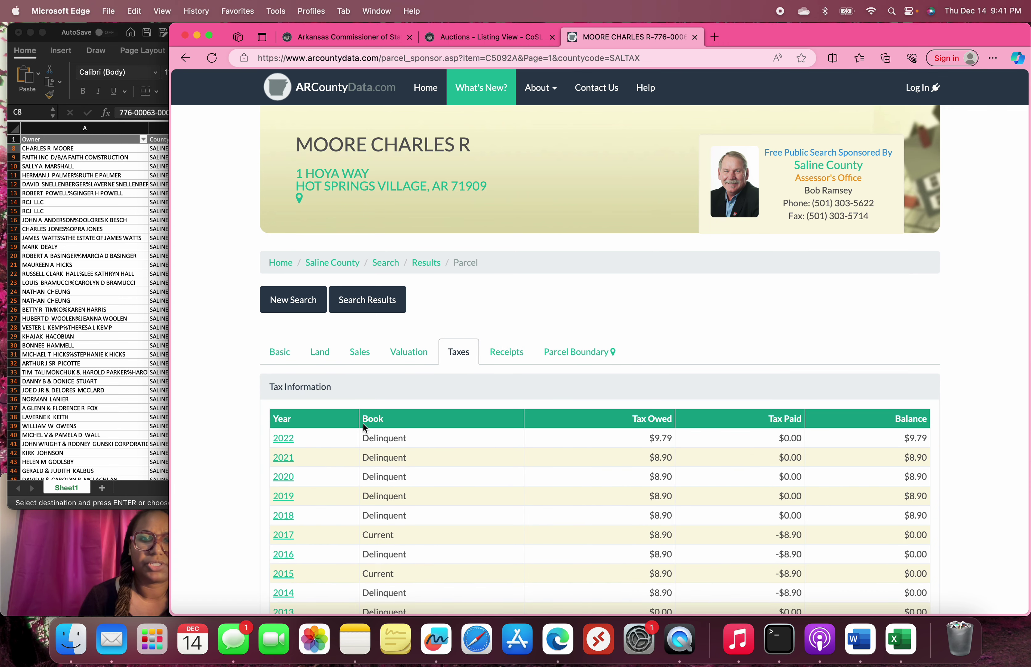
scroll(365, 423, "down", 3)
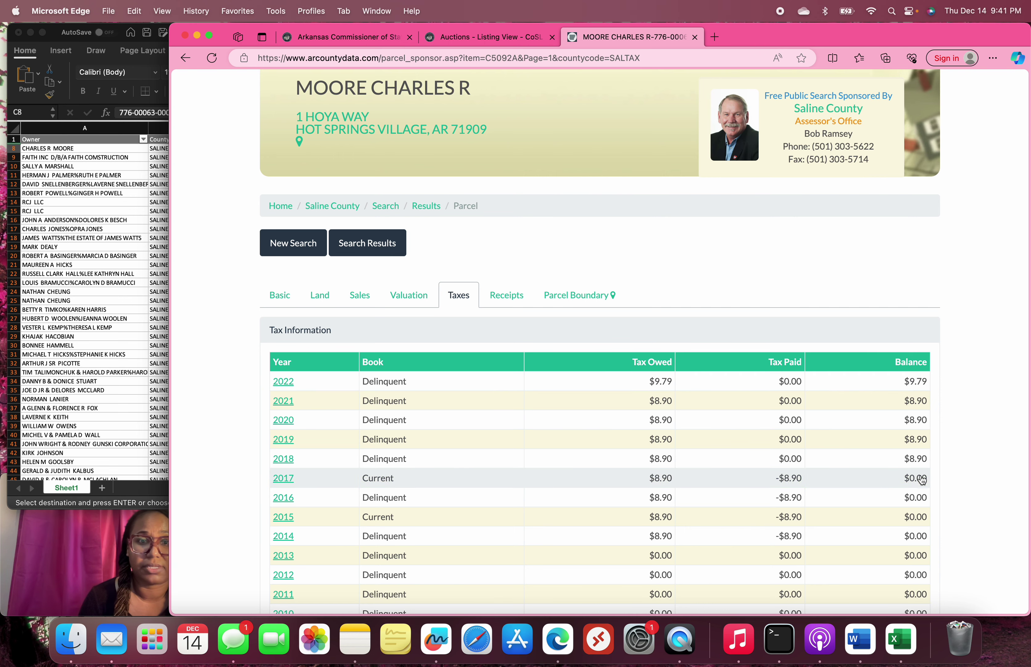
scroll(397, 403, "down", 3)
scroll(400, 402, "up", 3)
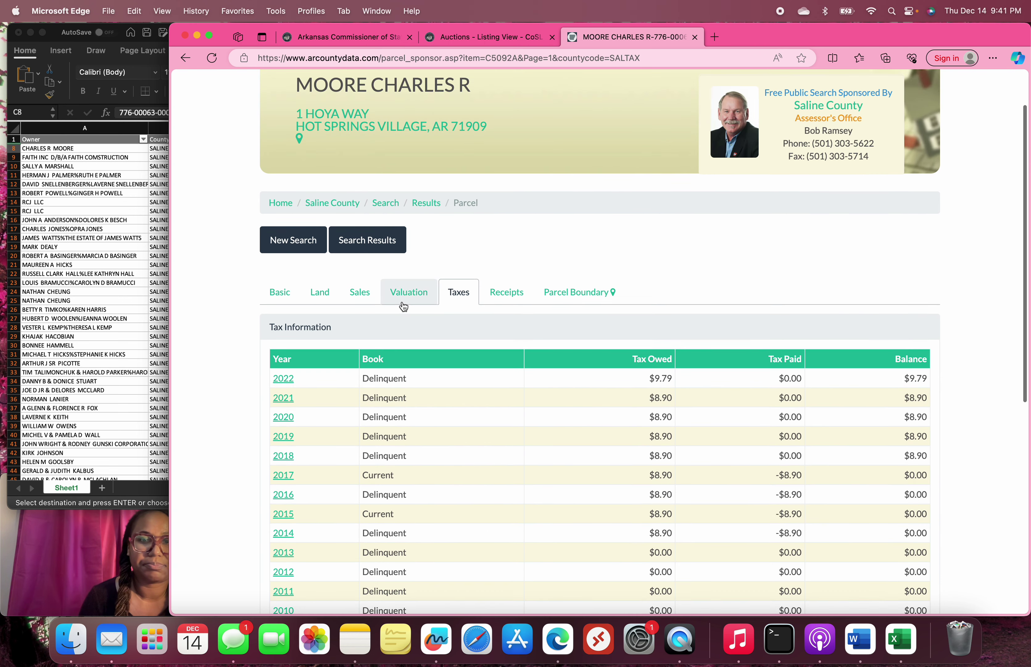
left_click(493, 297)
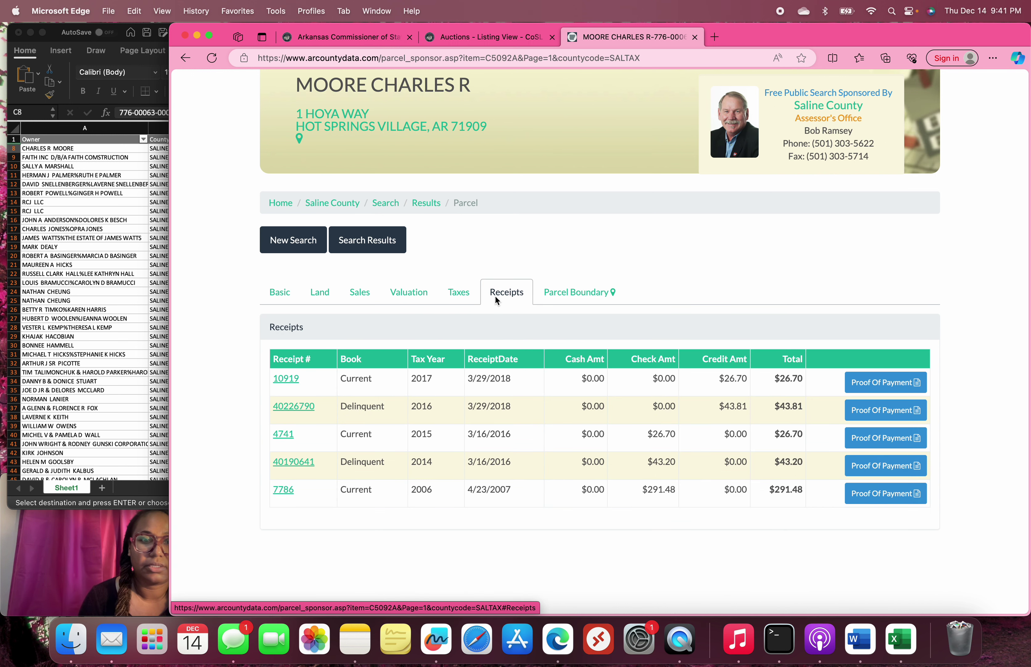
Step: Show the parcel's boundary and open it in the full map, accepting the disclaimer
left_click(582, 296)
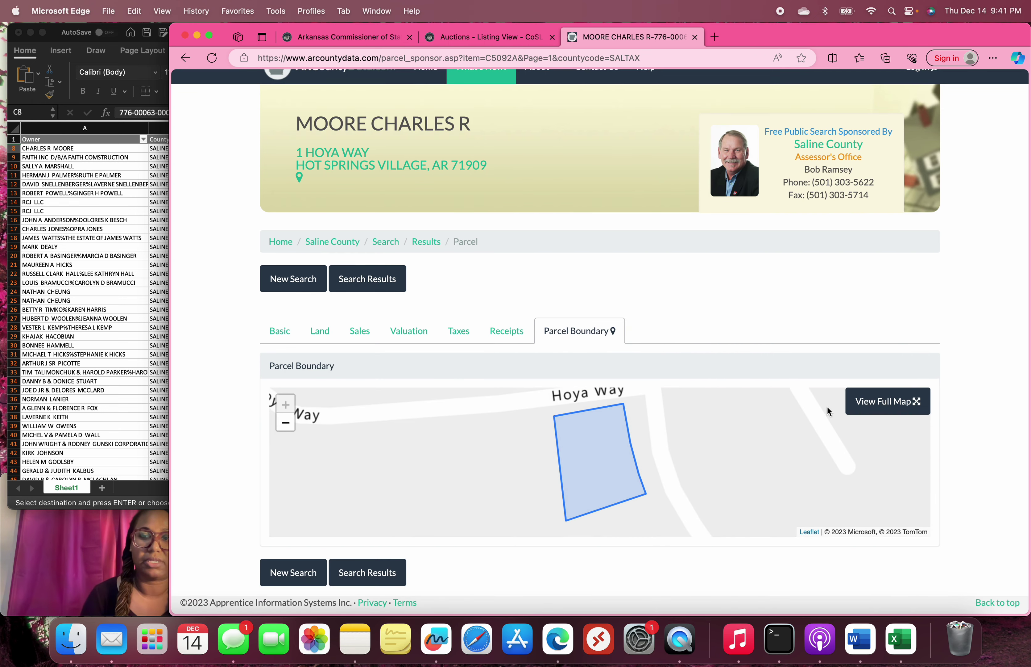
left_click(854, 401)
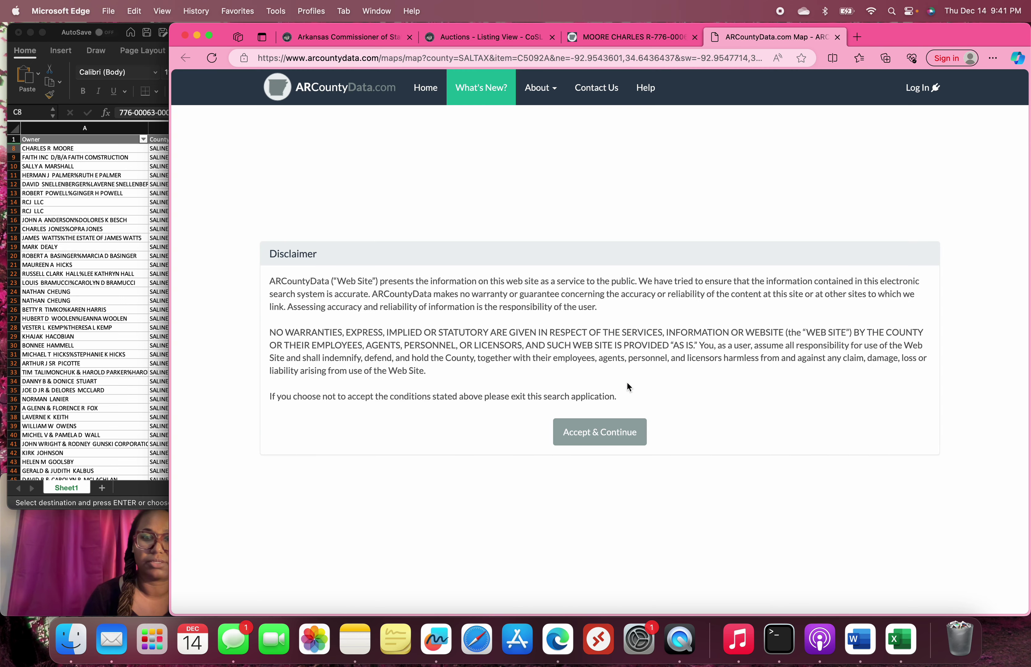
left_click(613, 438)
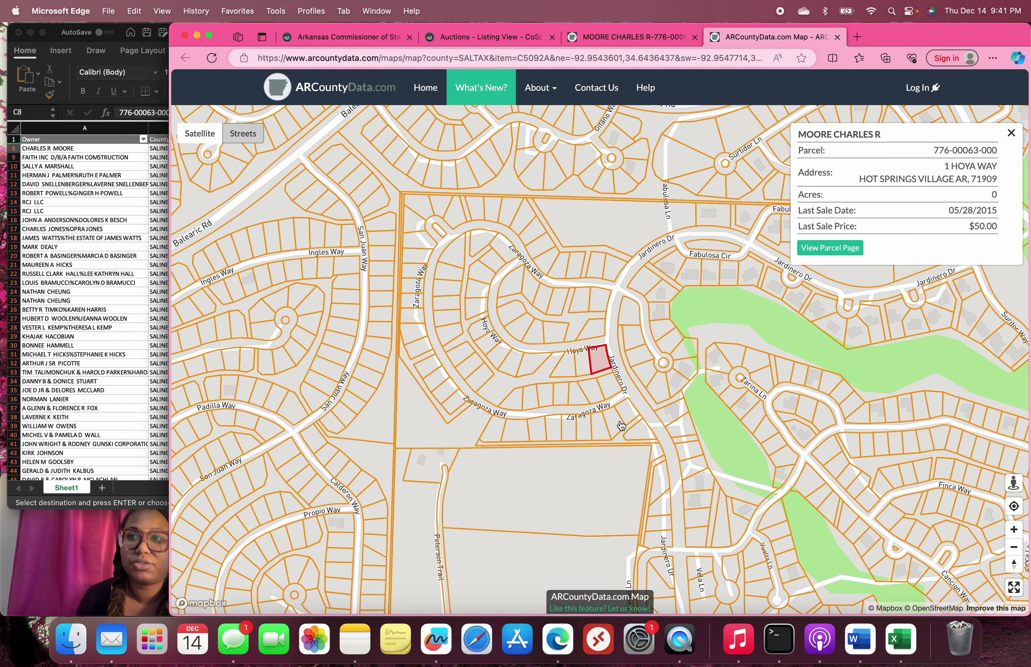
Step: Focus the full map on the highlighted parcel and switch it to satellite imagery
scroll(605, 362, "up", 5)
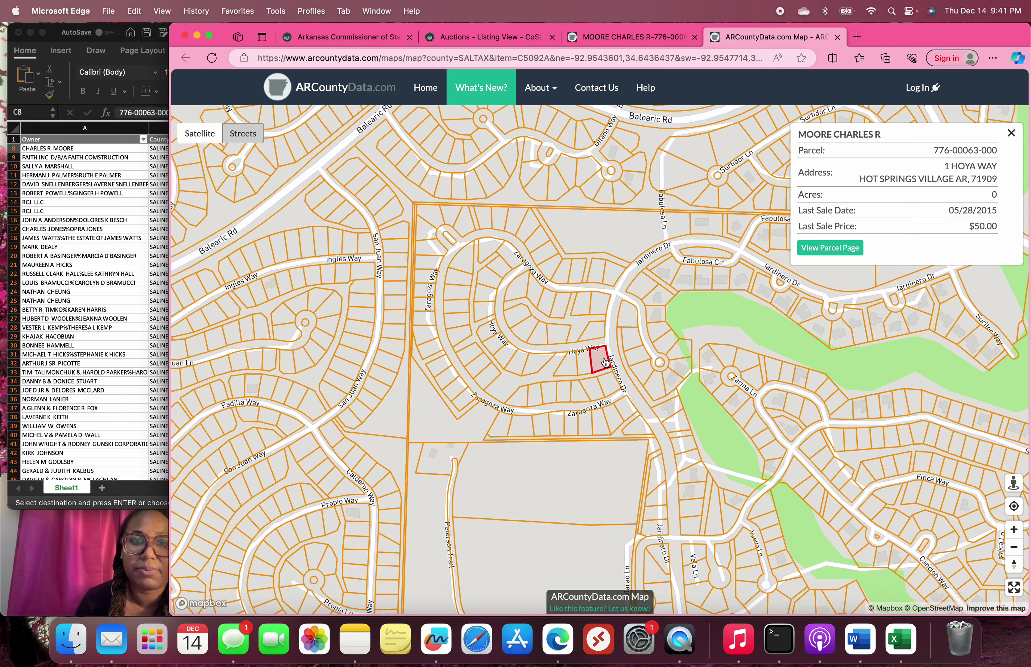
scroll(605, 362, "up", 5)
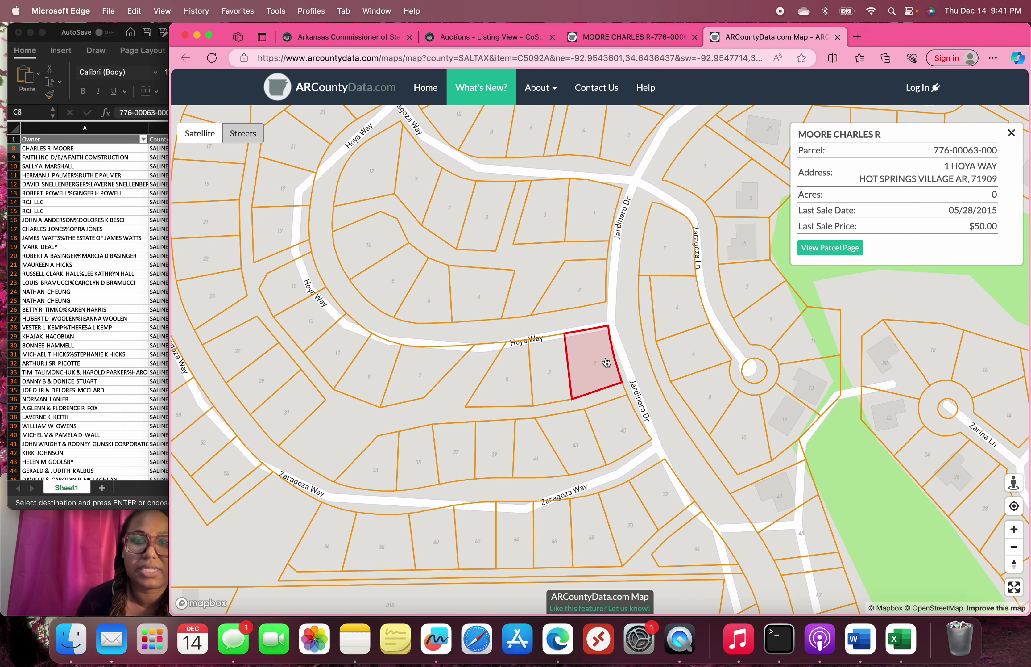
scroll(608, 363, "up", 2)
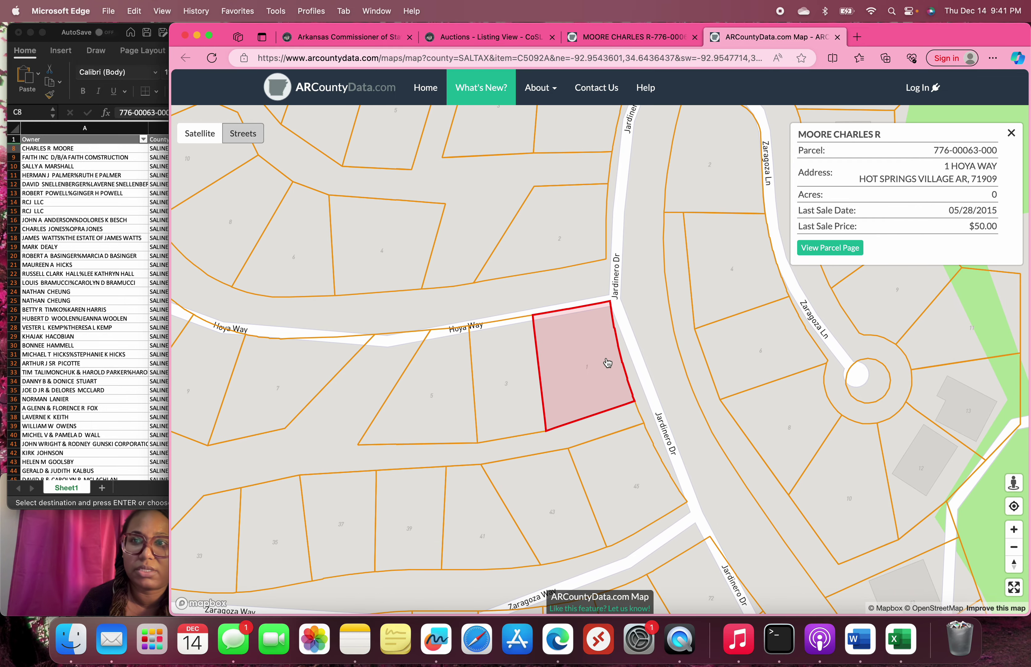
left_click(210, 139)
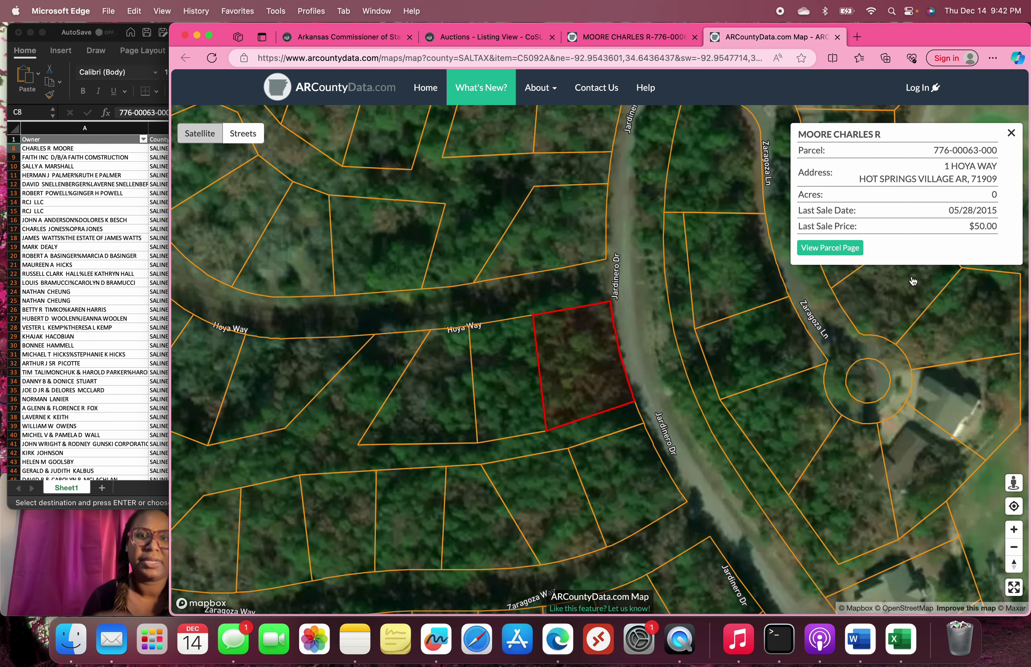
Step: Examine the highlighted parcel's satellite imagery along with its last sale date and price
scroll(776, 347, "down", 2)
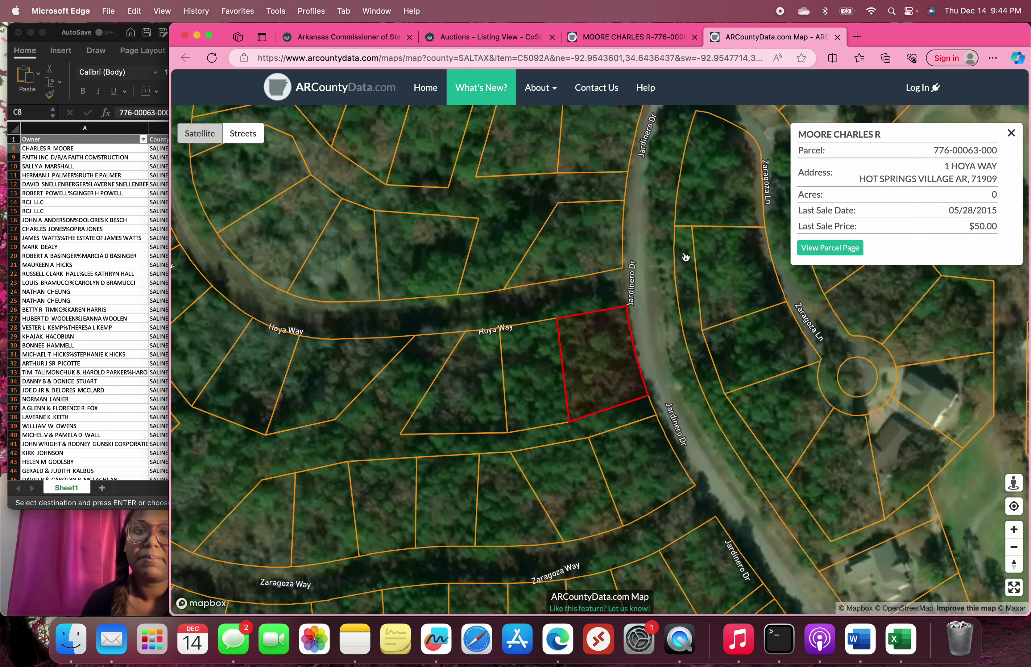
scroll(597, 347, "up", 1)
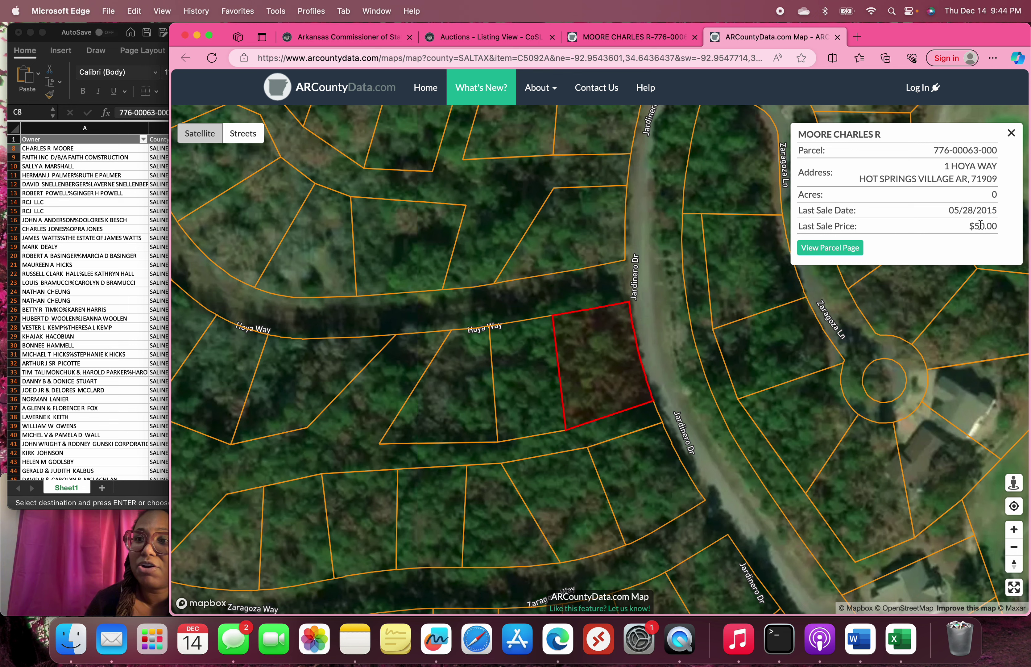
mouse_move(980, 225)
left_mouse_down()
mouse_move(1001, 226)
mouse_move(996, 211)
left_mouse_up()
left_click(922, 232)
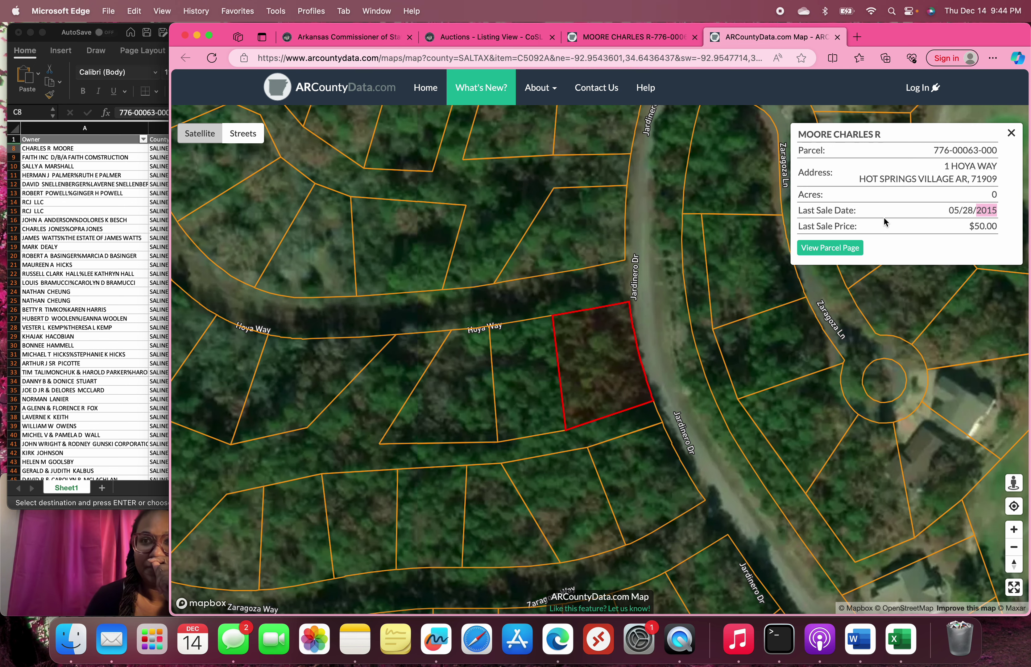
scroll(582, 351, "down", 1)
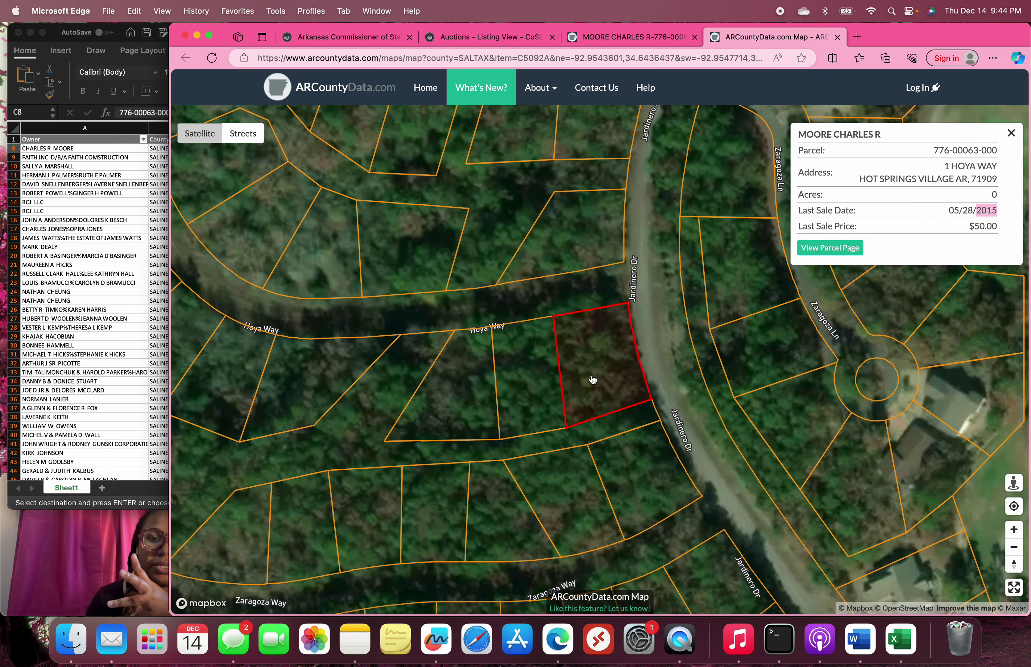
scroll(593, 380, "up", 1)
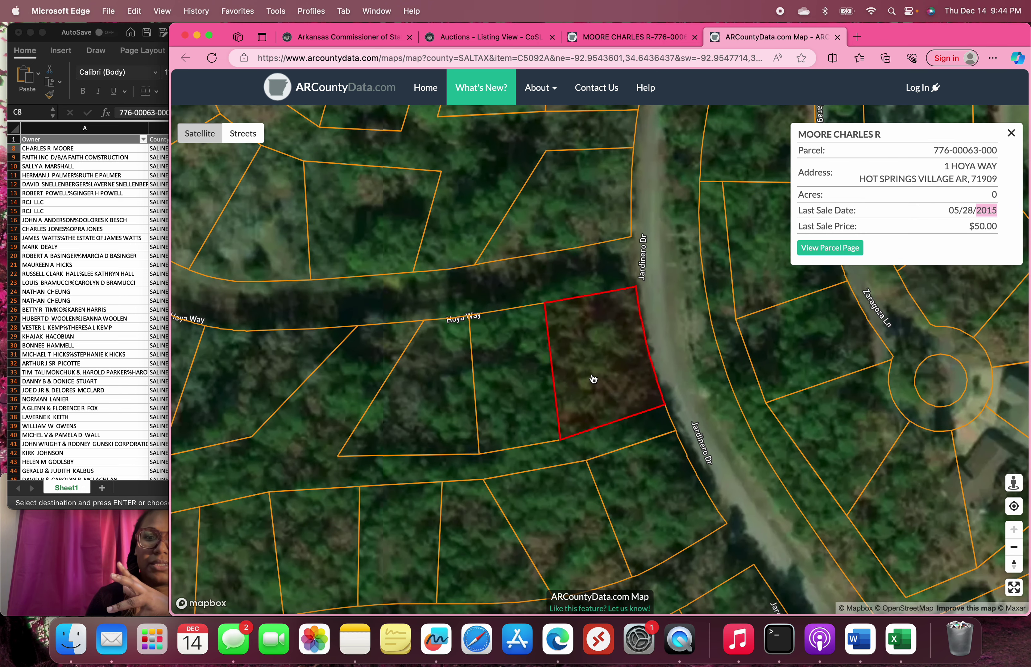
scroll(593, 378, "down", 1)
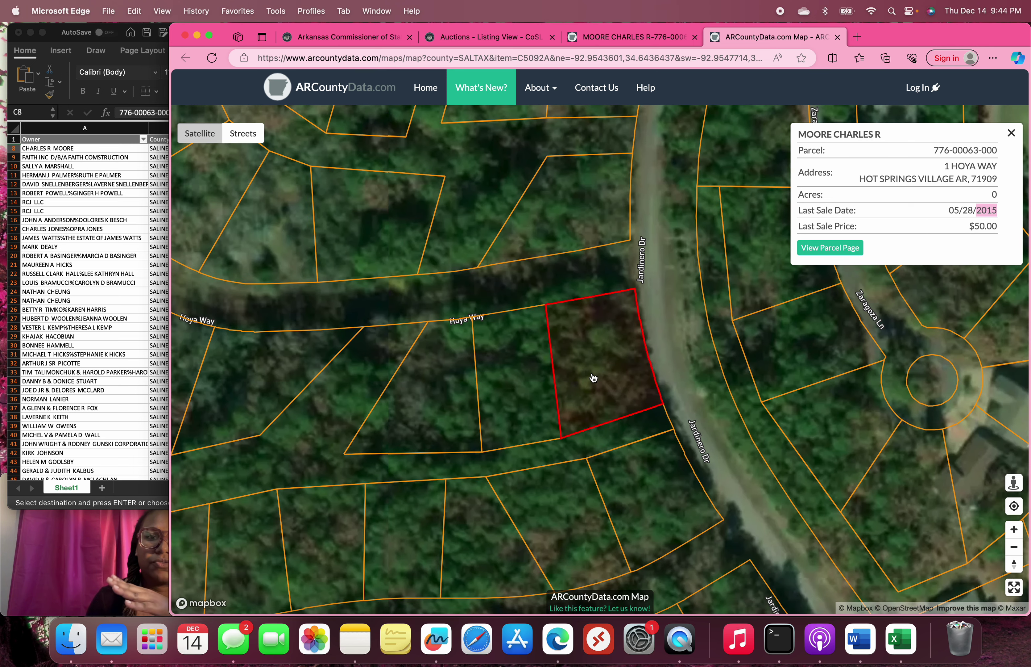
Step: Examine the lots, roads and houses surrounding the highlighted parcel on the satellite map
scroll(594, 378, "down", 3)
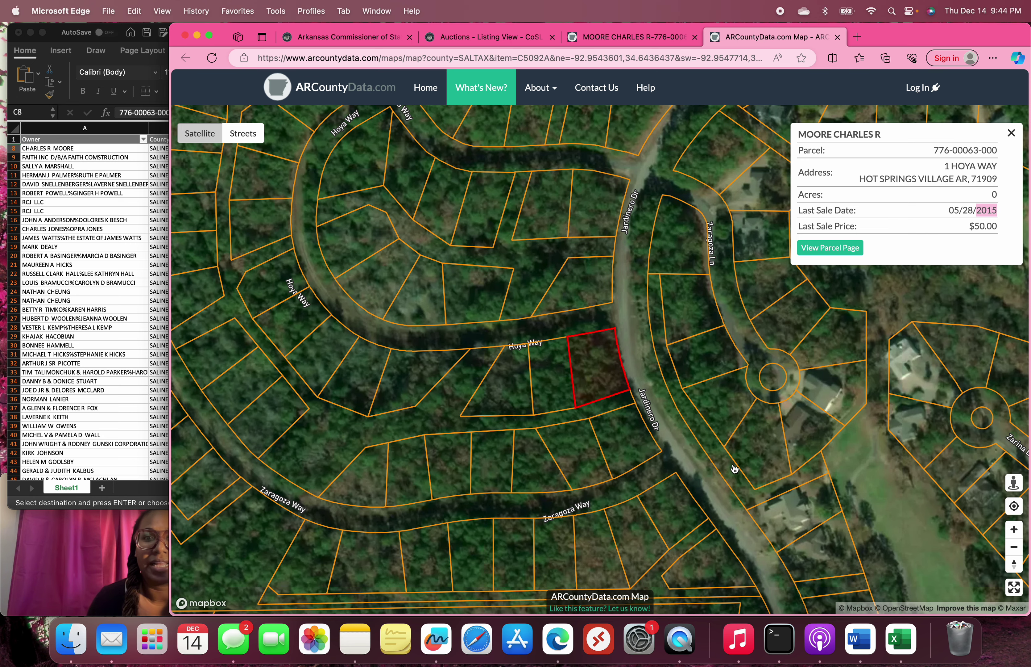
scroll(728, 464, "down", 3)
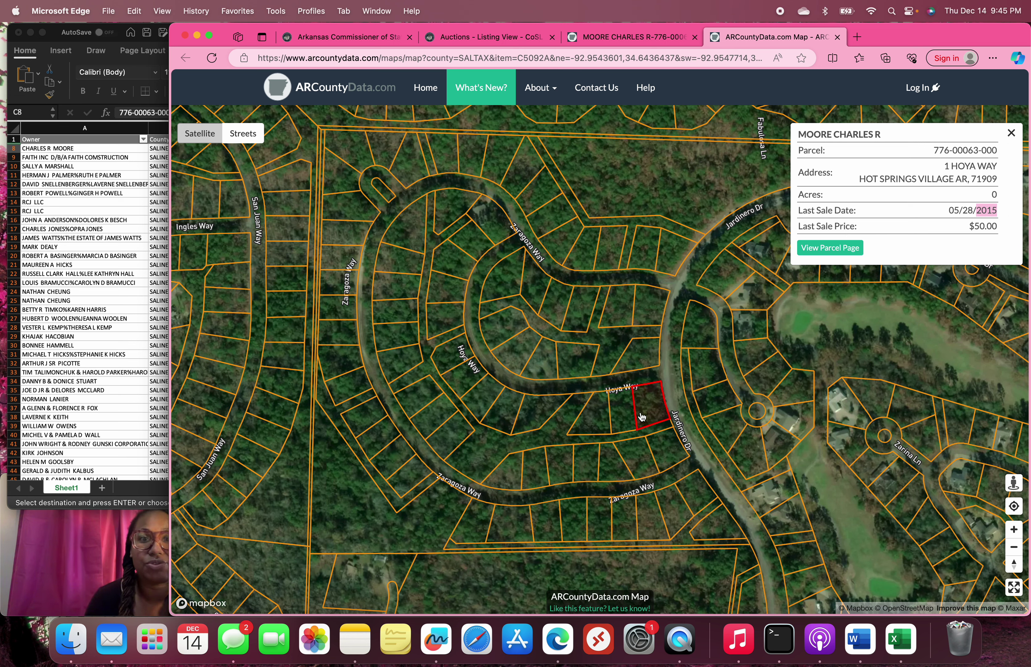
scroll(536, 265, "up", 5)
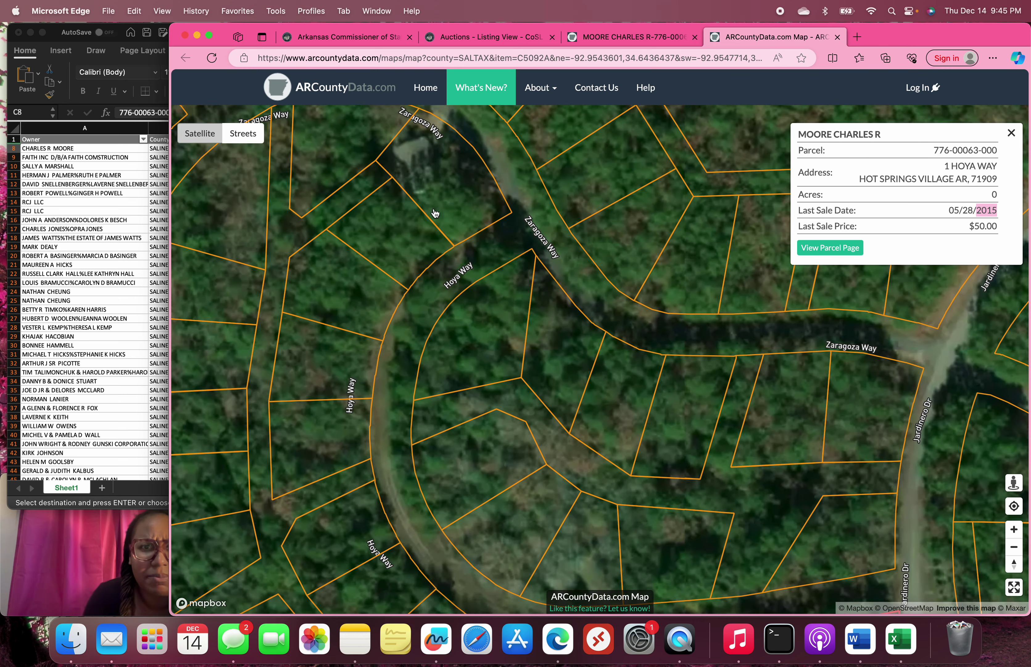
scroll(474, 273, "down", 5)
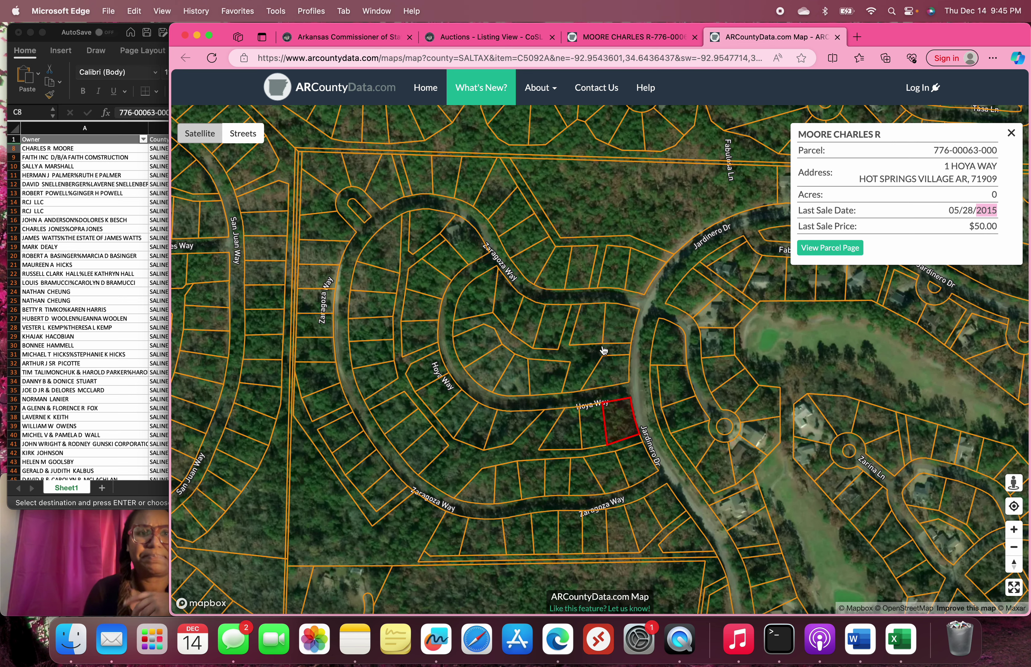
scroll(604, 353, "down", 1)
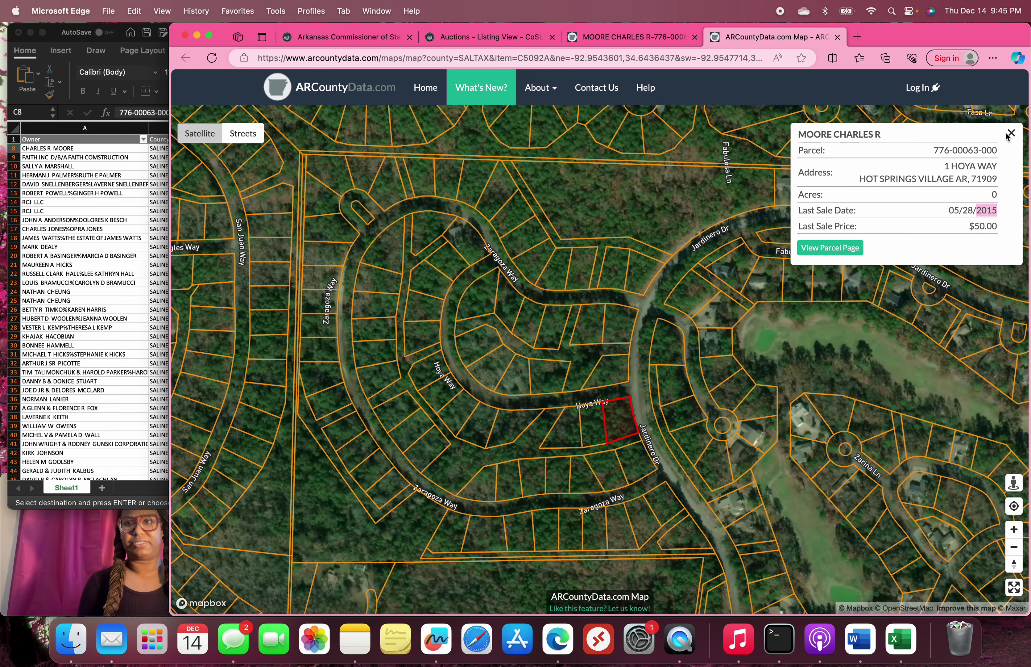
scroll(541, 141, "down", 1)
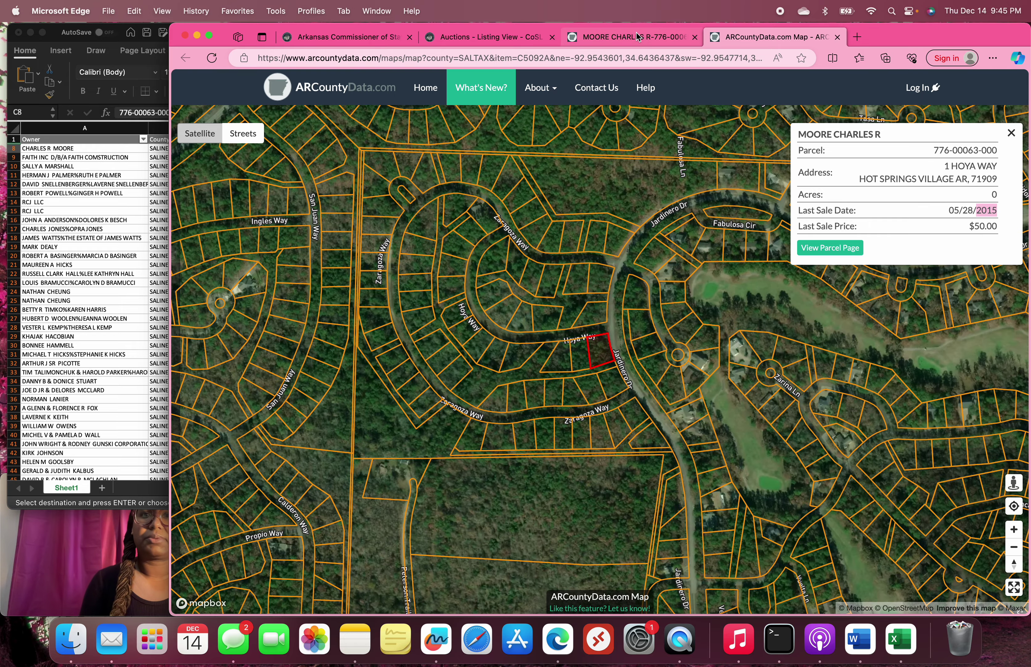
Step: Close the full map and start a new Saline County real estate search from the parcel record
left_click(637, 34)
left_click(837, 37)
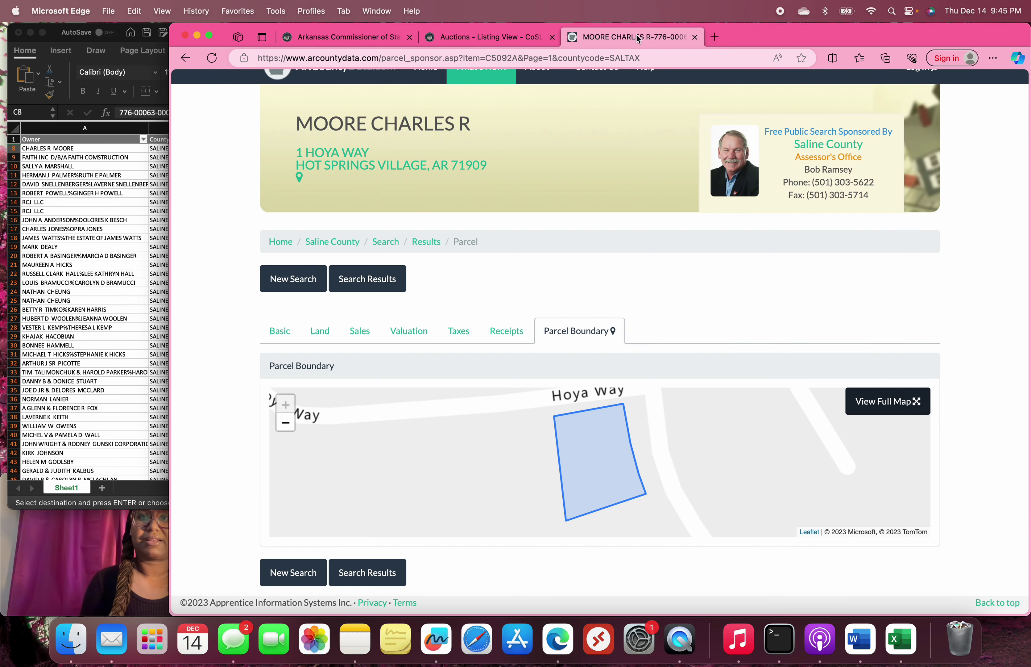
left_click(290, 271)
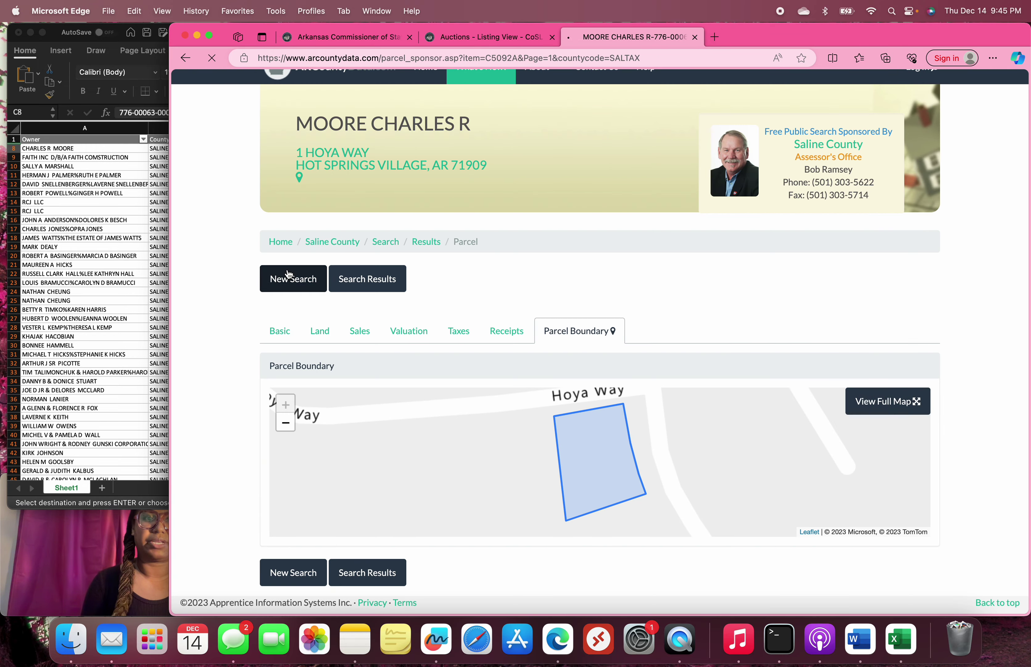
Step: Check the parcel's bids in the Excel auction listing export and return to Edge
left_click(60, 198)
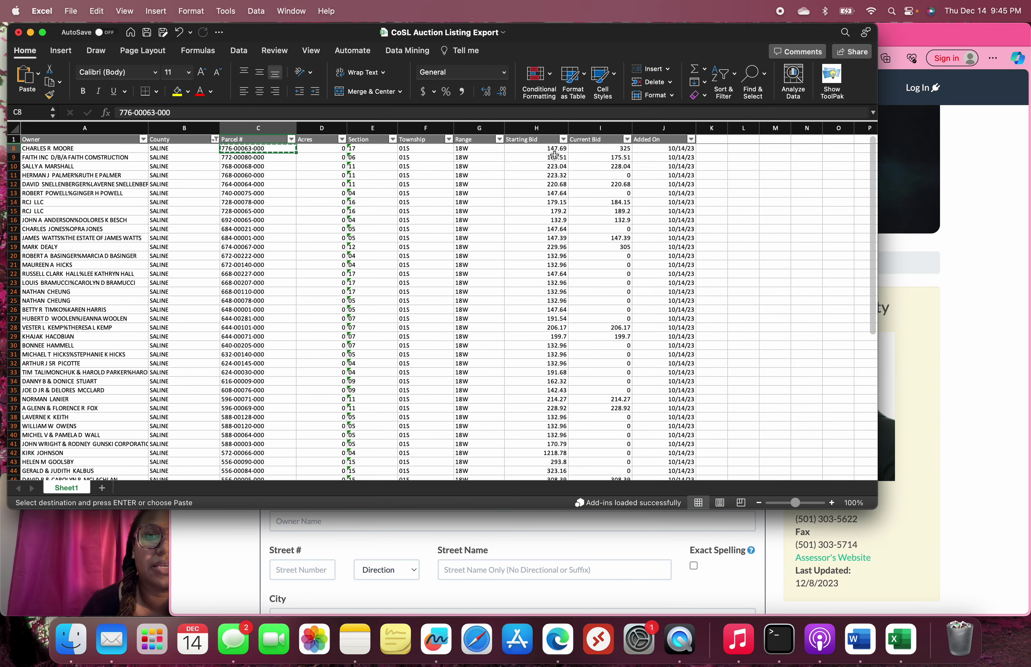
left_click(990, 235)
key("super+v")
Step: Go back to the Commissioner of State Lands auction listings and examine the ongoing auctions
left_click(328, 43)
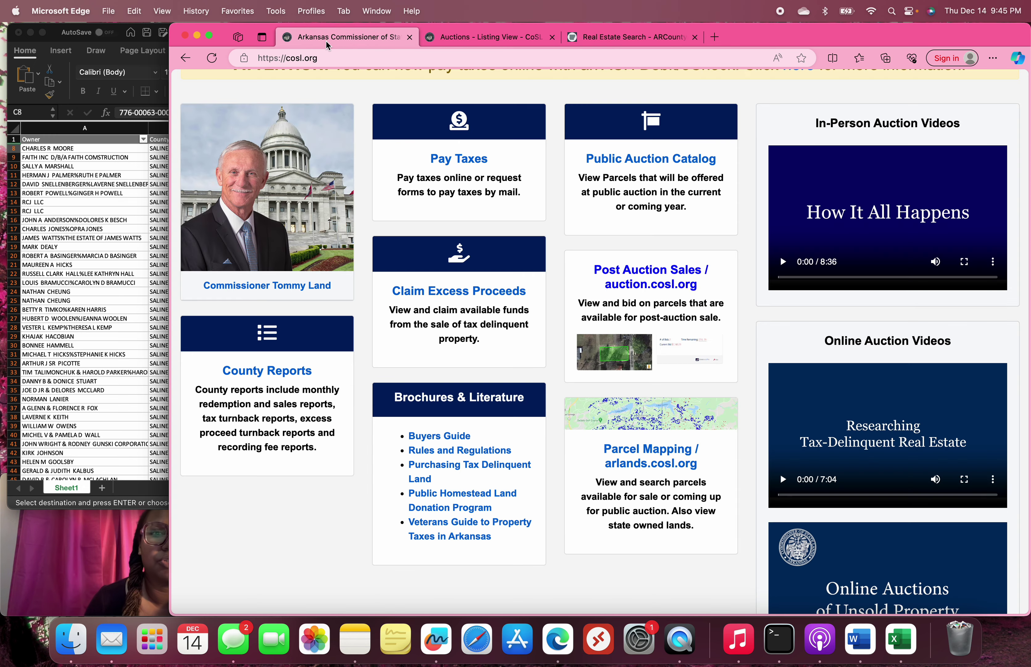
left_click(480, 43)
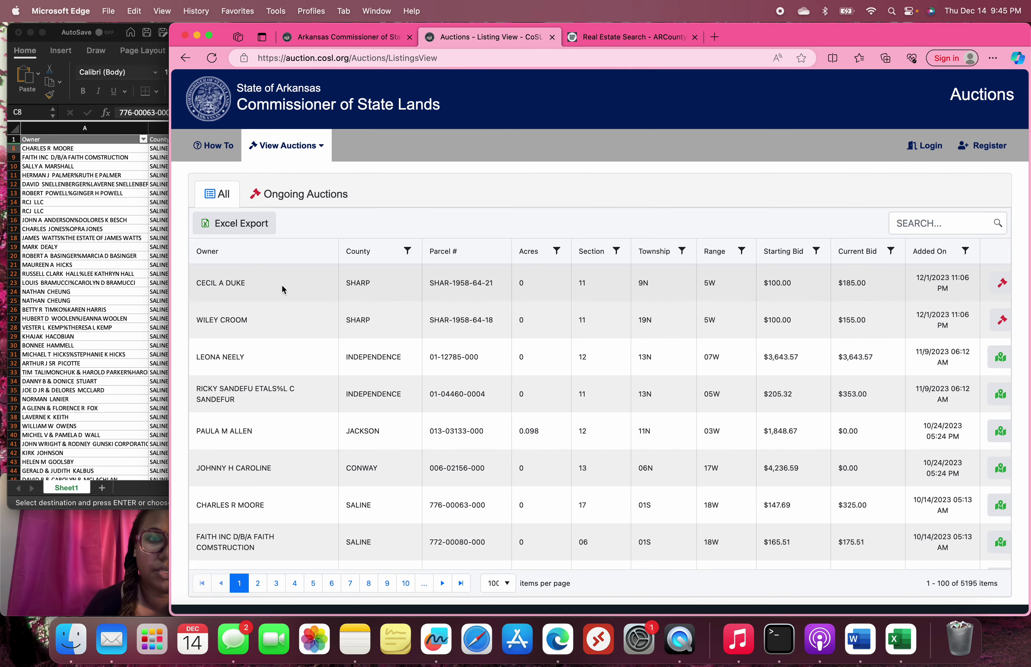
scroll(370, 366, "down", 2)
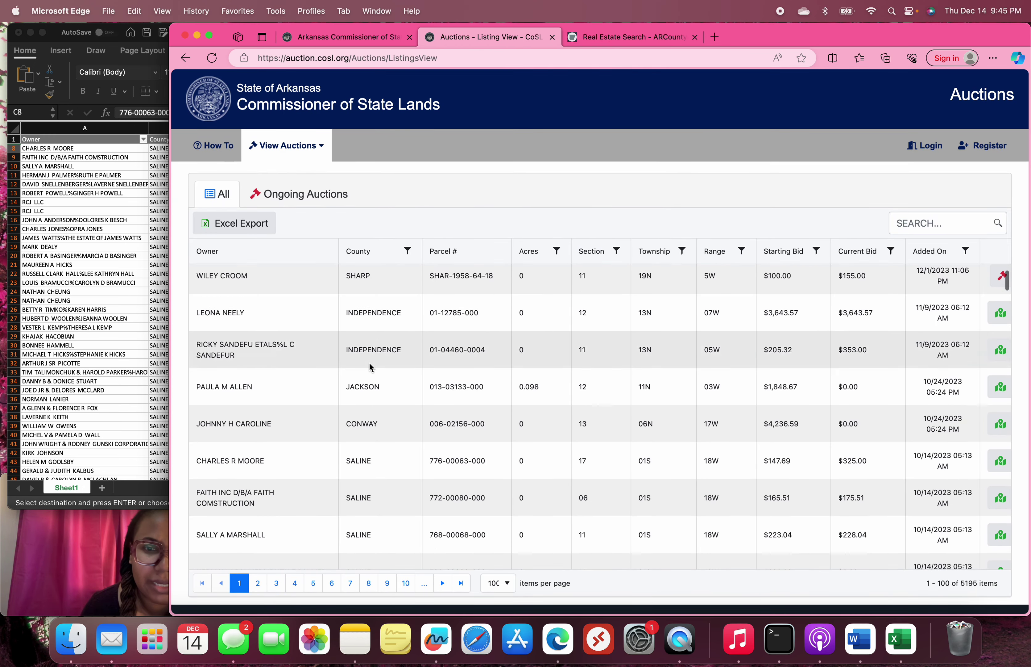
scroll(369, 367, "up", 2)
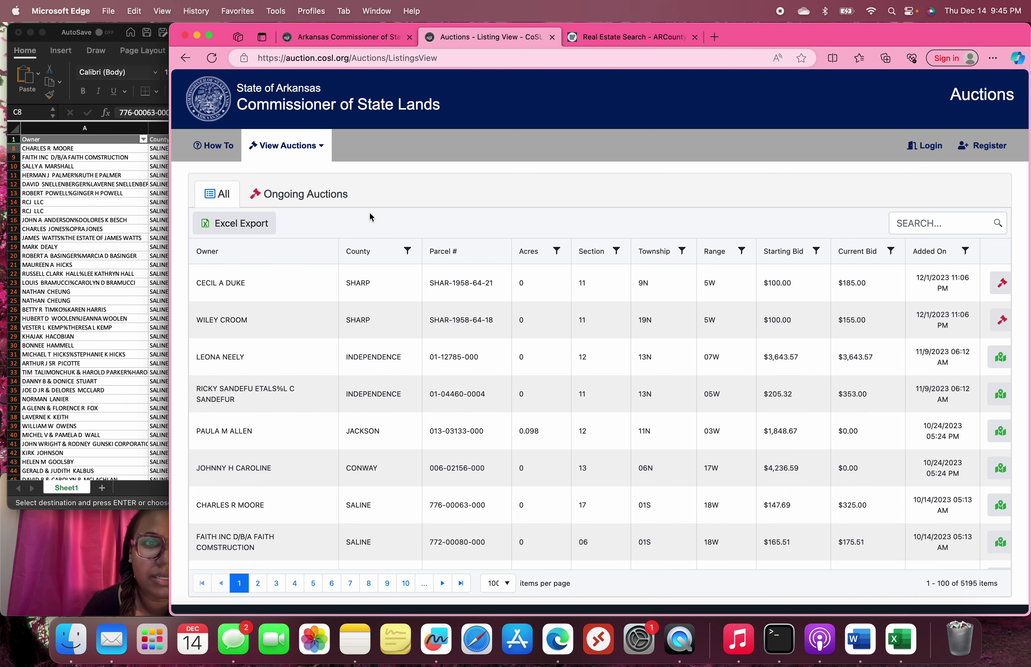
left_click(295, 202)
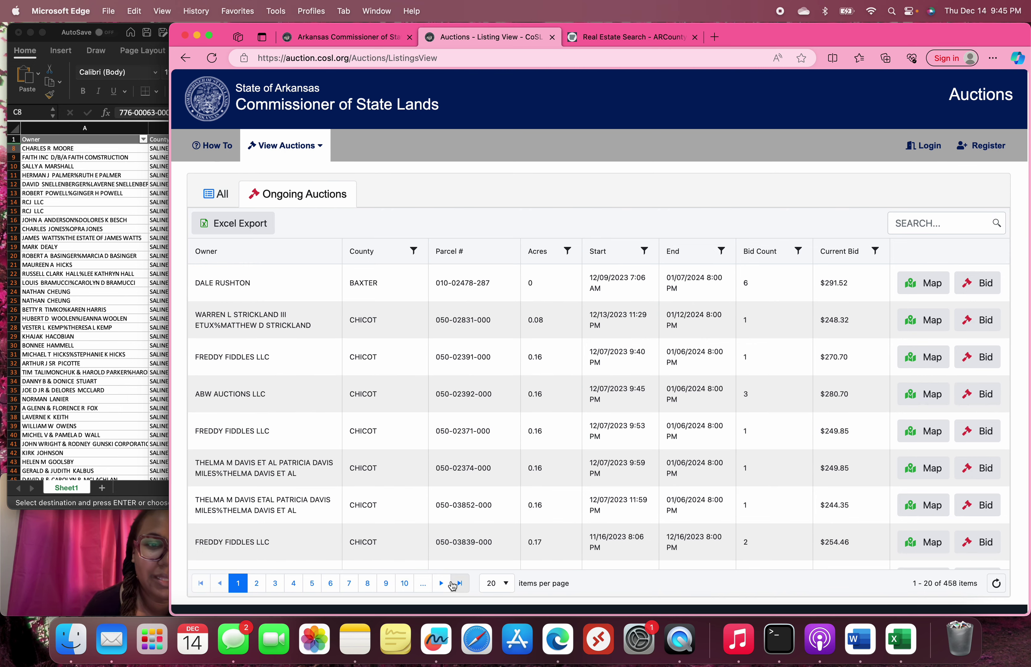
scroll(426, 591, "down", 1)
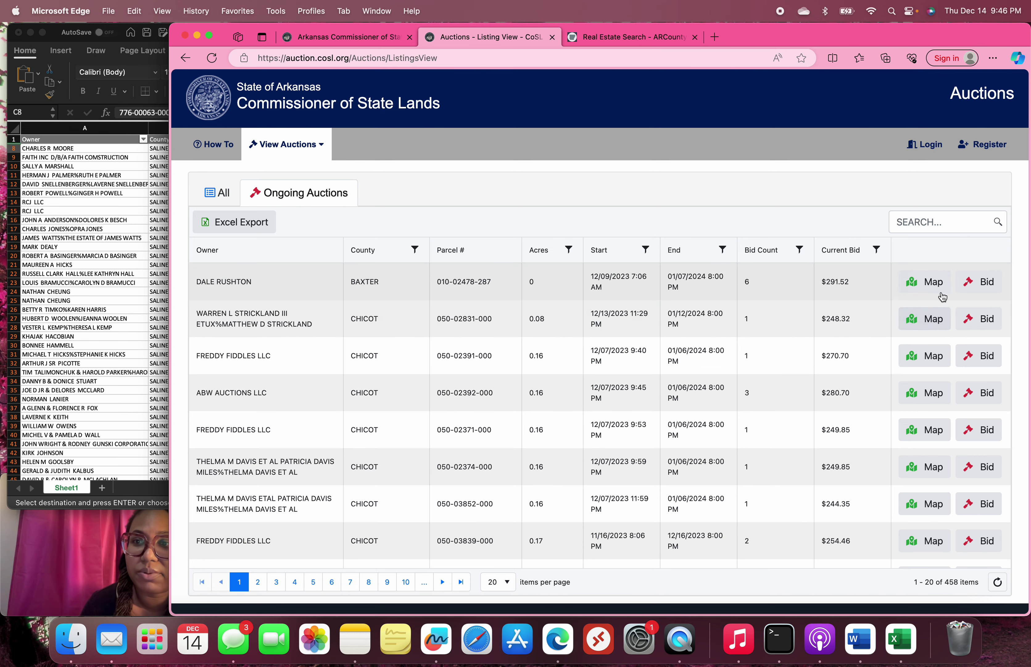
Step: Open the map for the Baxter County parcel in the ongoing auctions and review its details beside the neighbouring listing
scroll(423, 278, "down", 2)
scroll(423, 278, "up", 2)
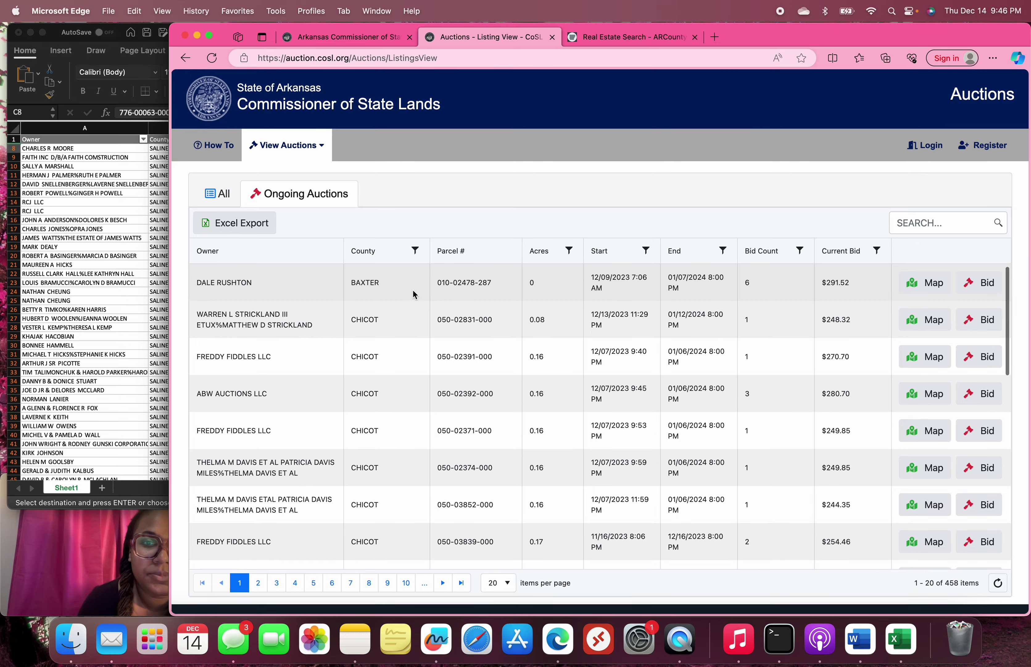
left_click(923, 285)
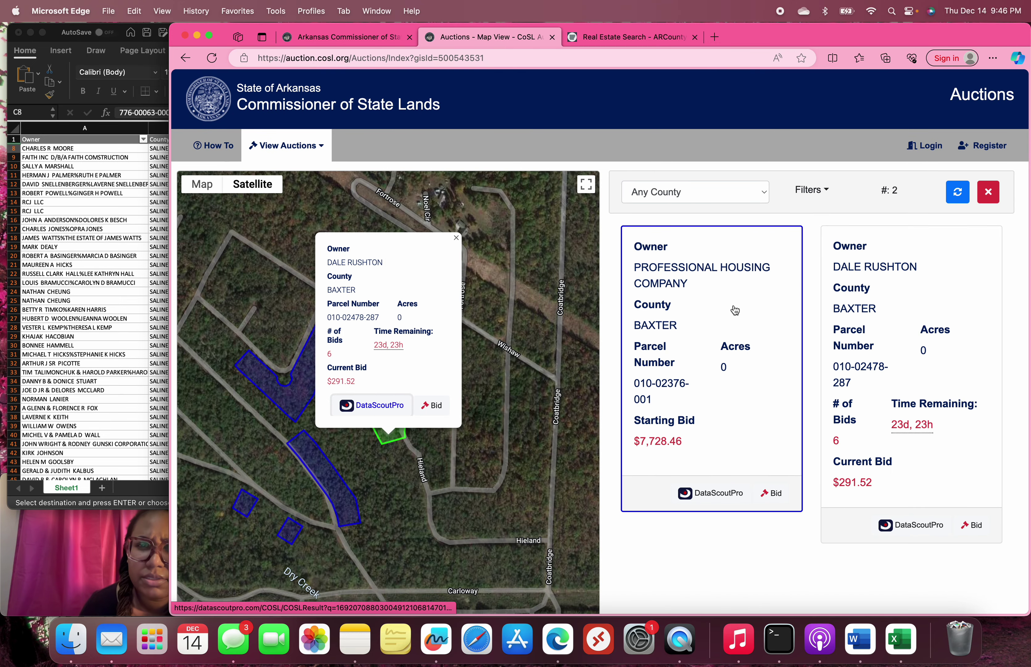
scroll(634, 375, "down", 1)
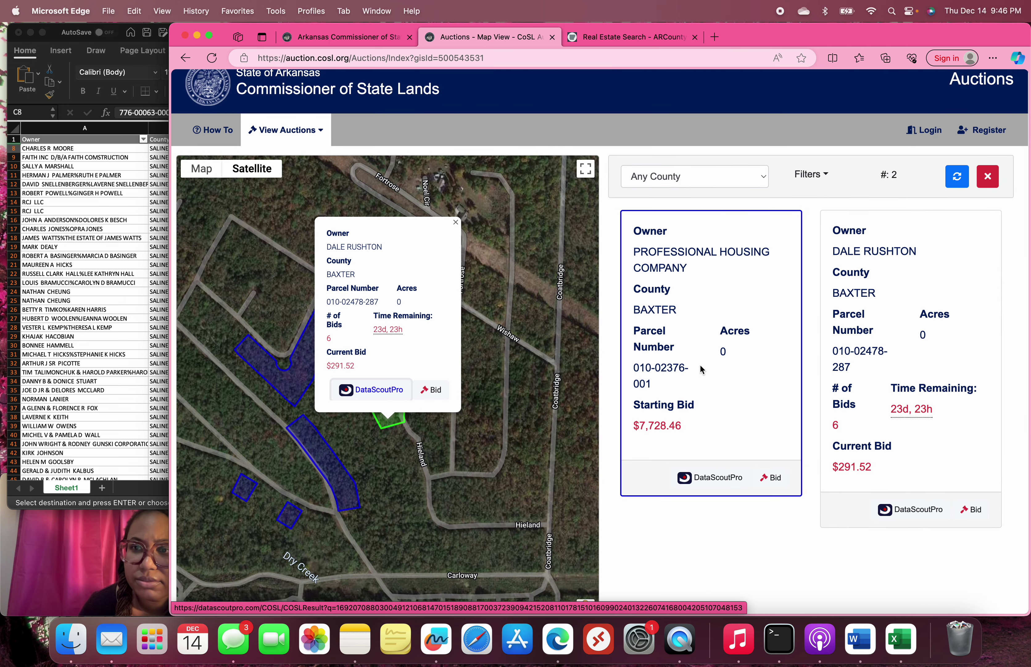
scroll(652, 373, "up", 1)
scroll(707, 361, "up", 1)
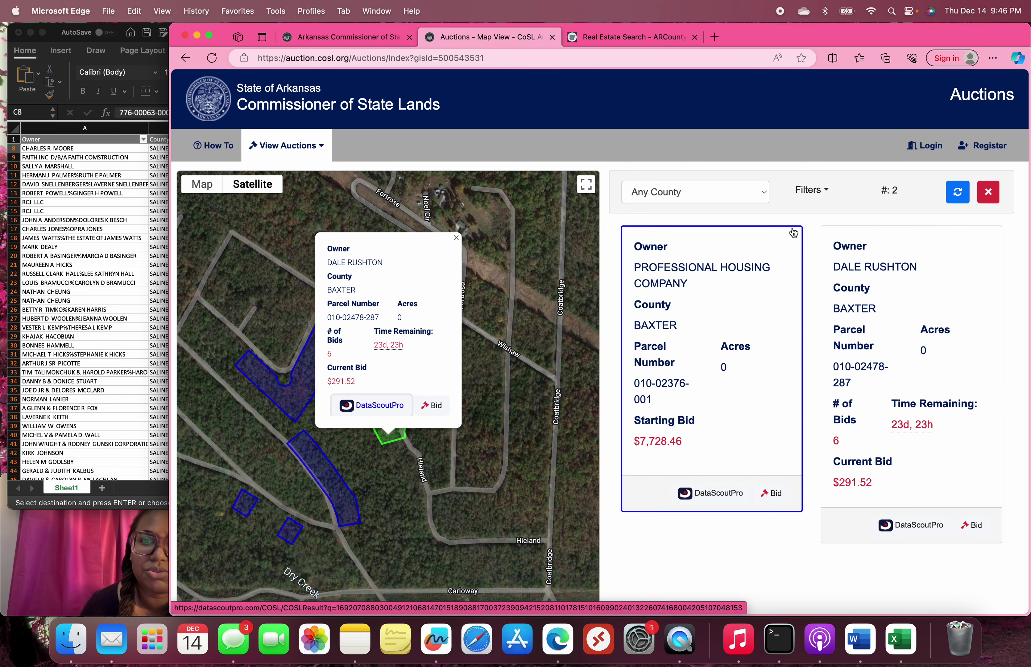
Step: Open the Baxter parcel's DataScoutPro report, closing the disclaimer, and examine its estimated market value for land
left_click(372, 405)
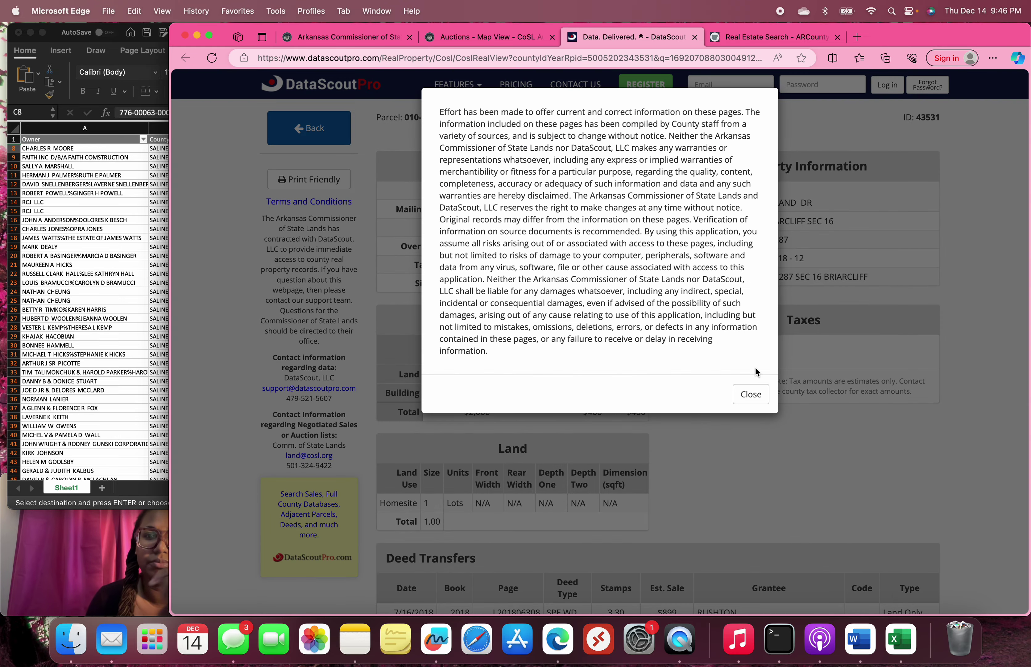
left_click(739, 398)
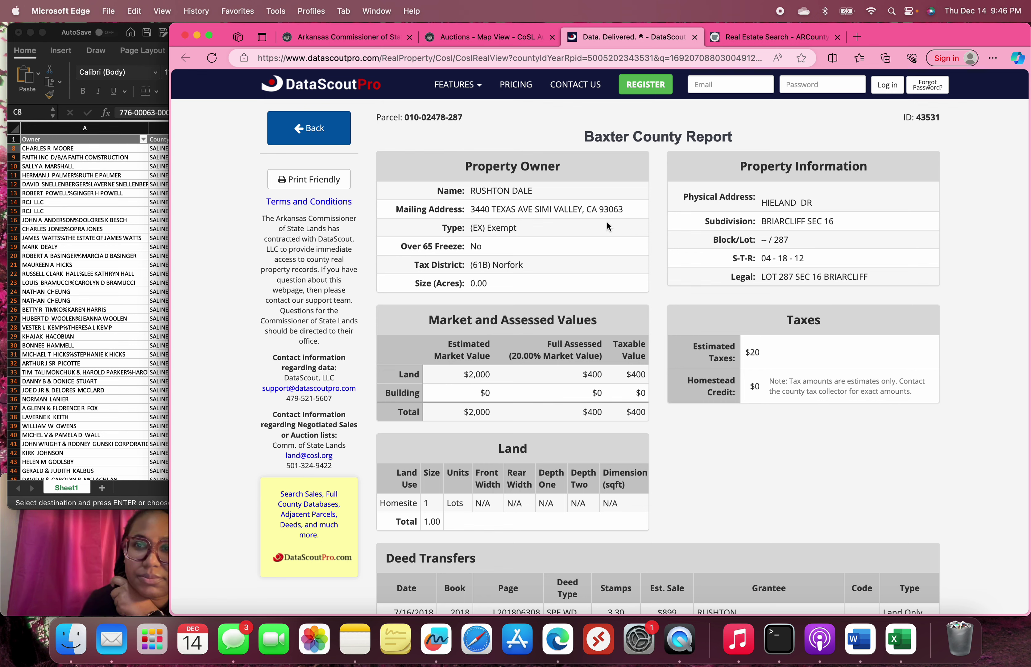
scroll(579, 263, "down", 2)
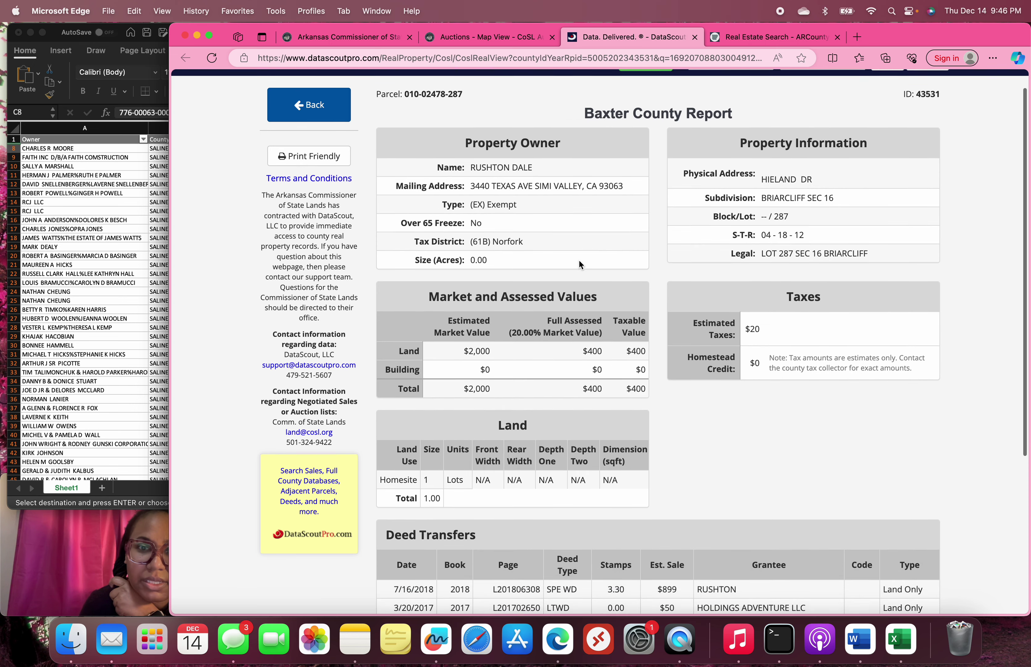
scroll(589, 256, "down", 1)
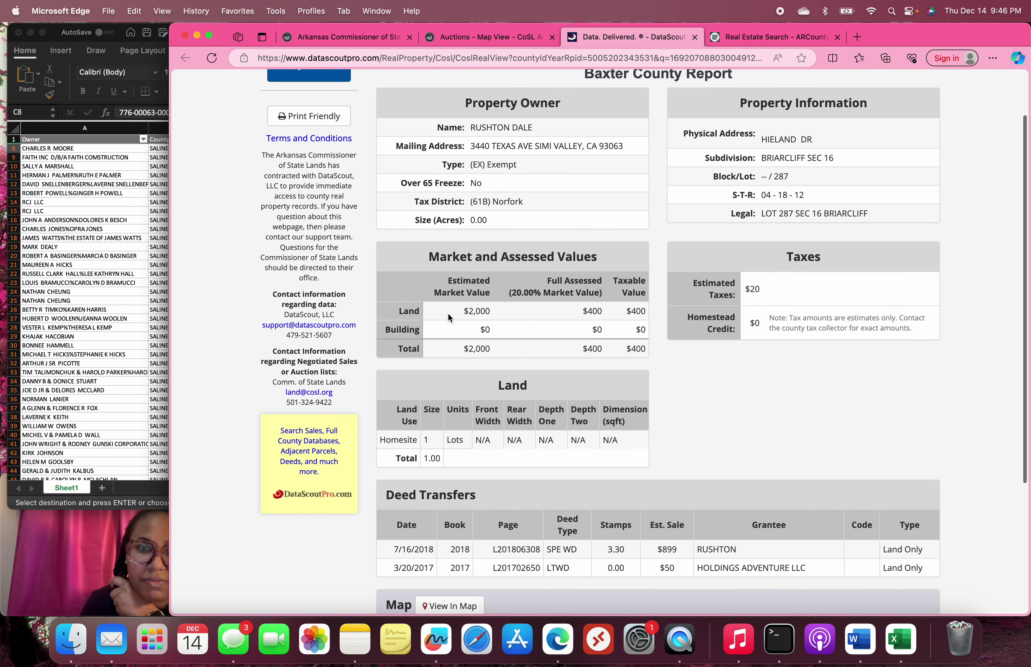
left_click_drag(454, 312, 484, 316)
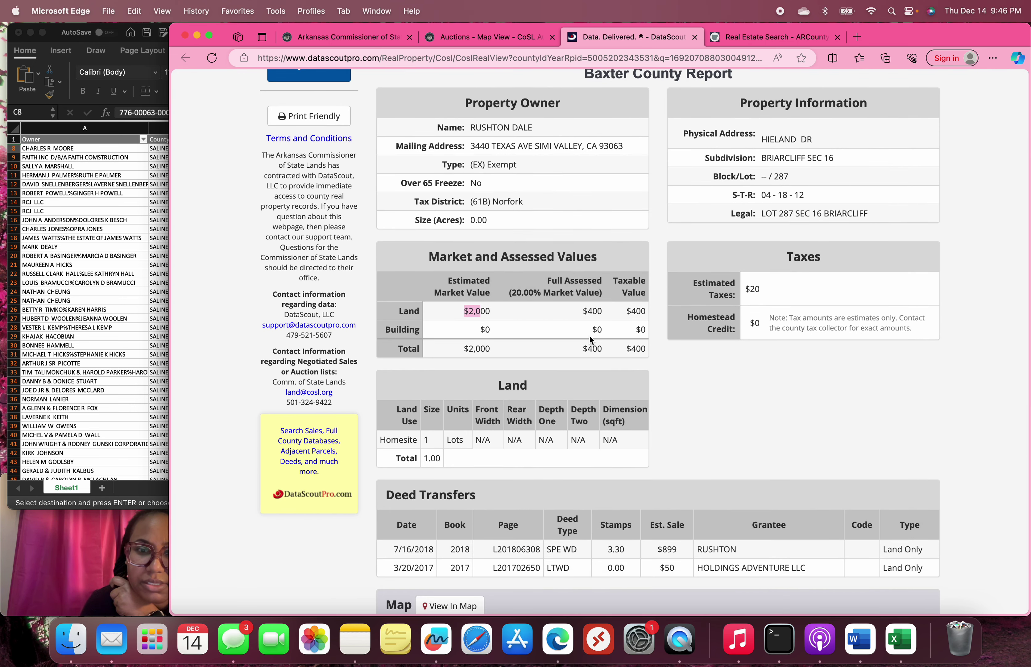
Step: Examine the report's deed transfers, land and map sections along with its owner and property information
scroll(591, 337, "down", 8)
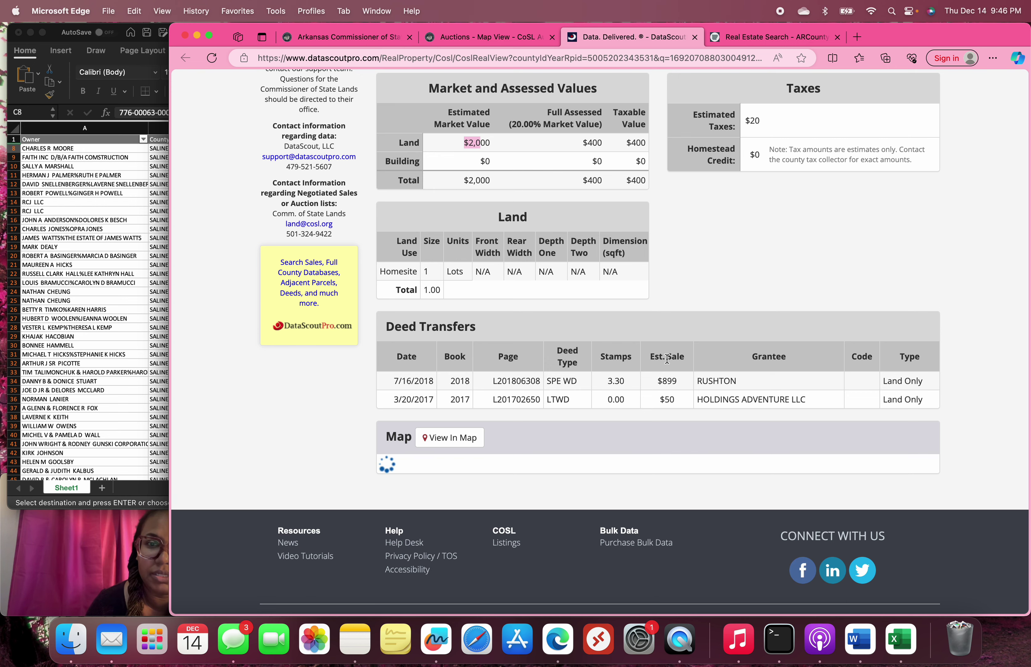
scroll(667, 358, "up", 6)
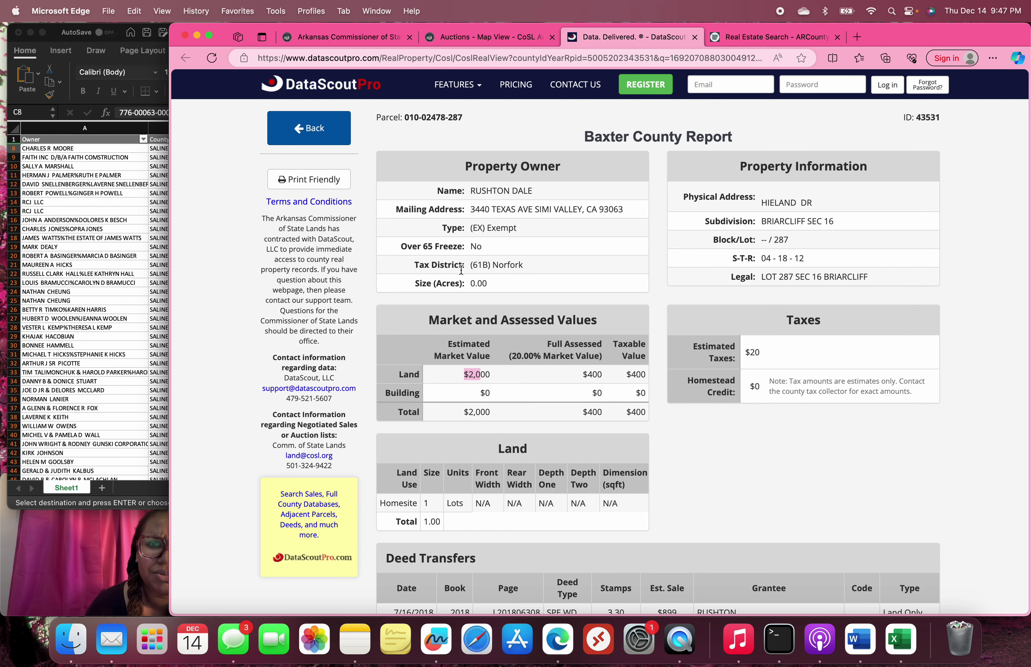
scroll(462, 270, "down", 1)
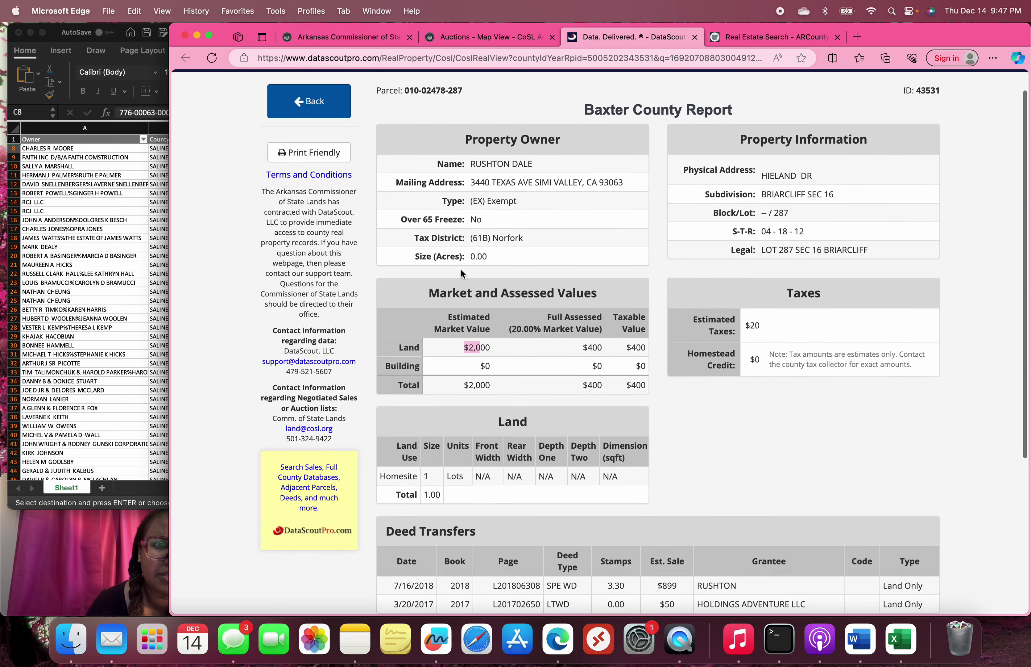
scroll(461, 270, "up", 1)
scroll(461, 269, "down", 8)
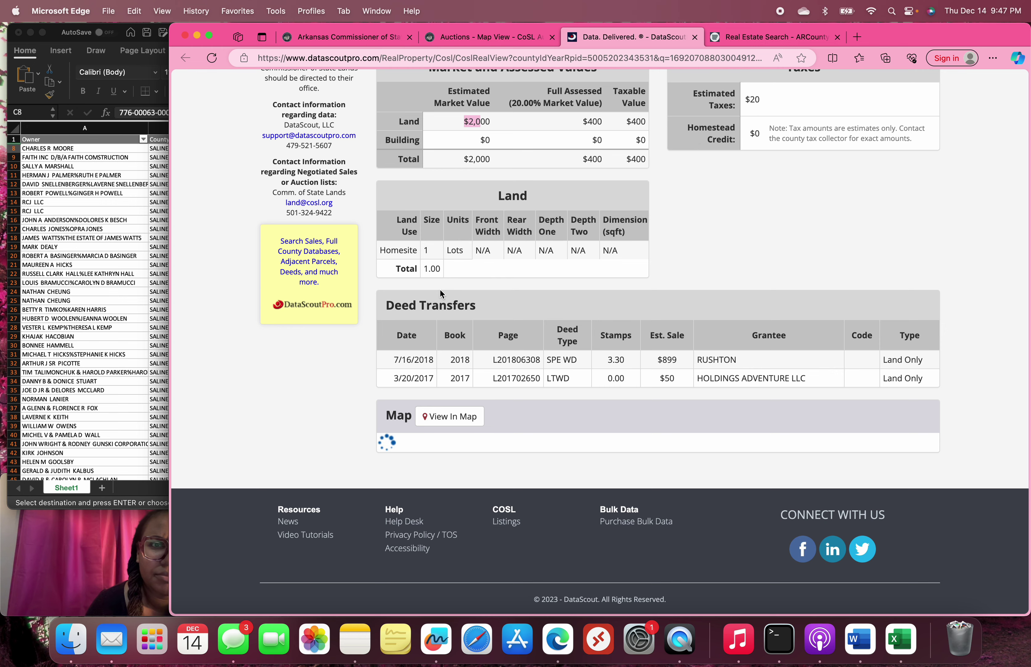
scroll(442, 292, "up", 1)
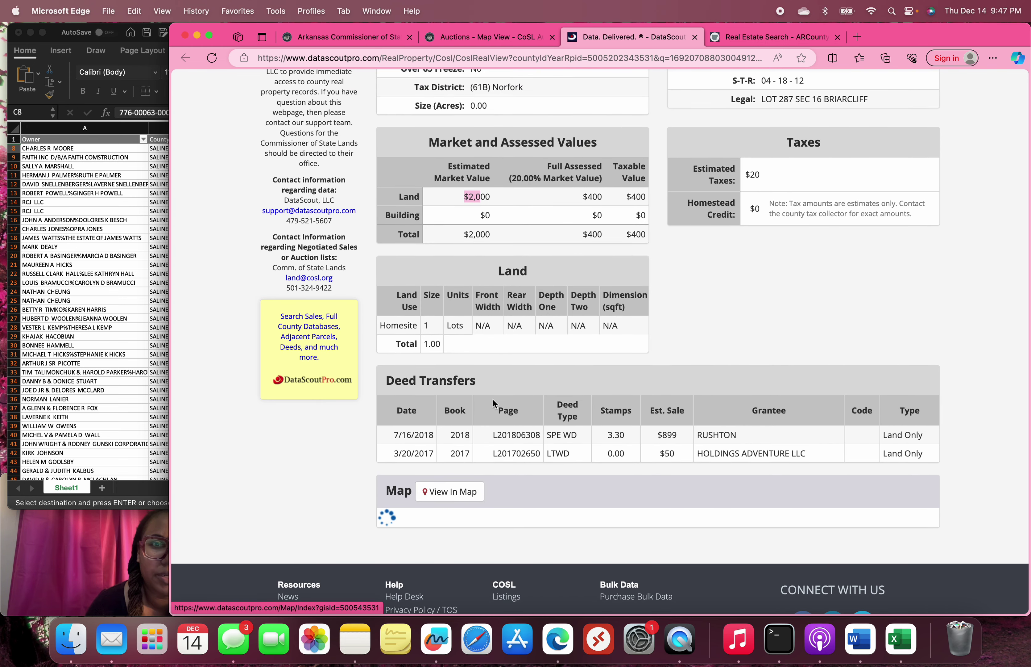
scroll(495, 393, "up", 4)
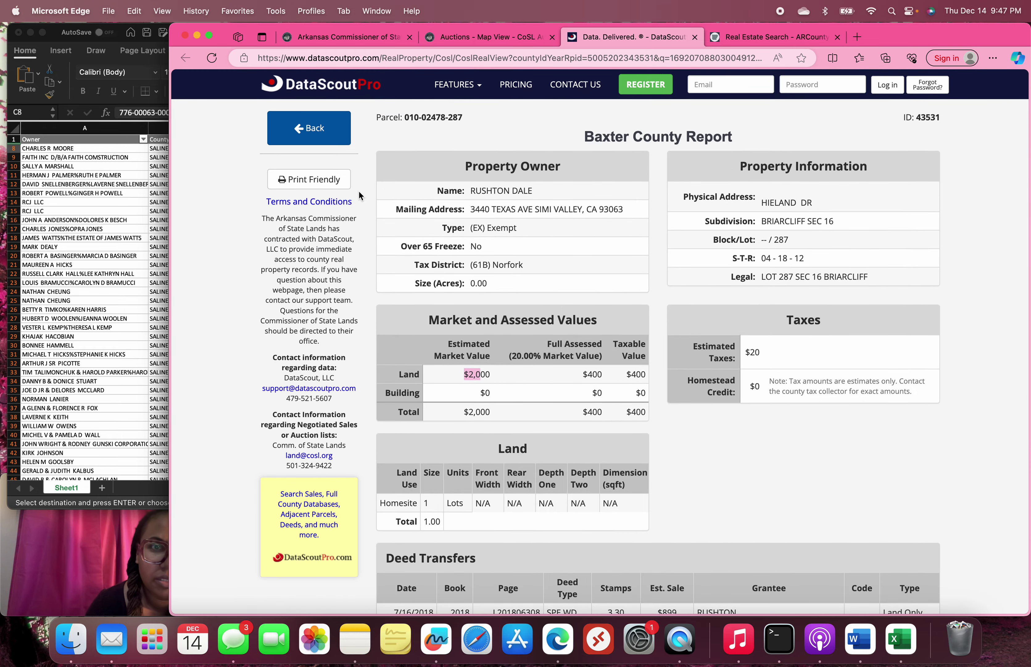
Step: Look over the Saline County rows in the Excel auction export and return to the DataScoutPro report in Edge
left_click(117, 233)
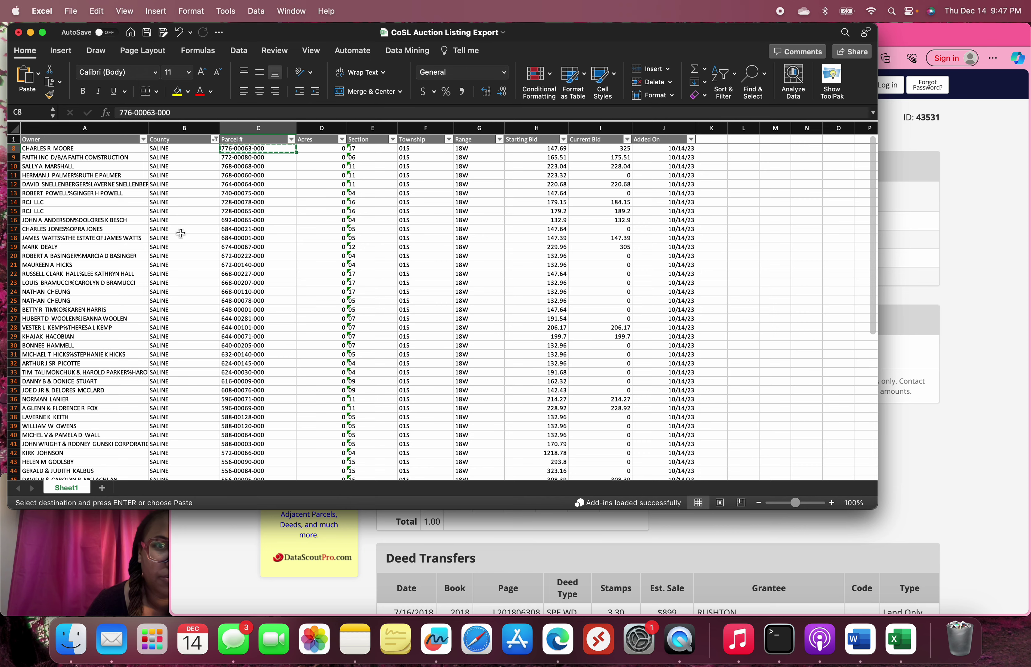
scroll(251, 272, "down", 2)
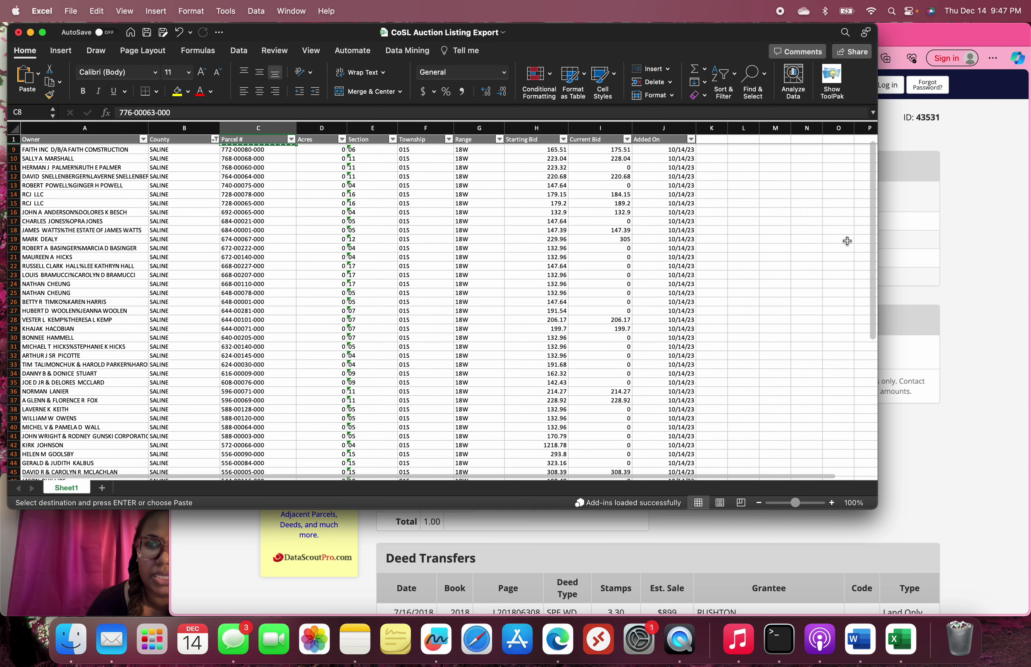
left_click(939, 253)
scroll(460, 300, "down", 6)
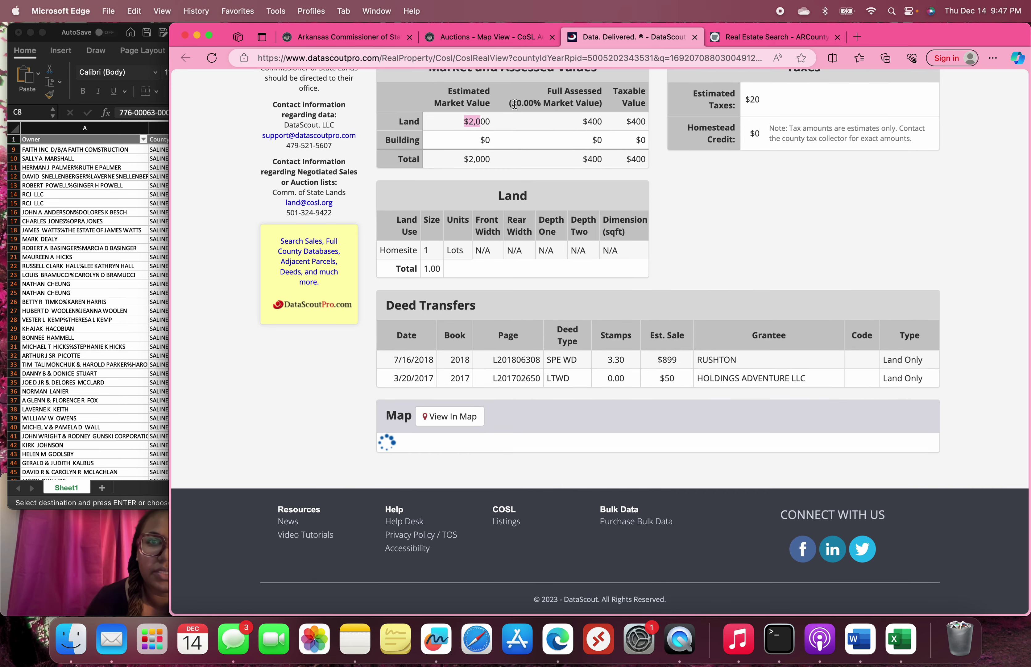
Step: Return to the full auction listings and open the bidding page for Sharp County parcel SHAR-1958-64-21
left_click(471, 39)
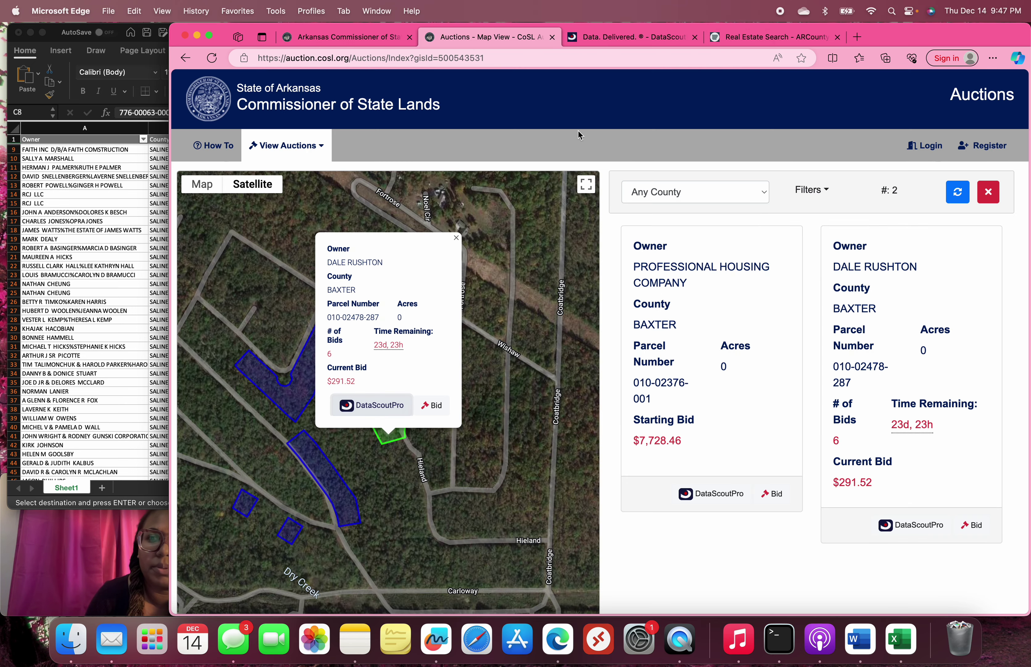
left_click(185, 59)
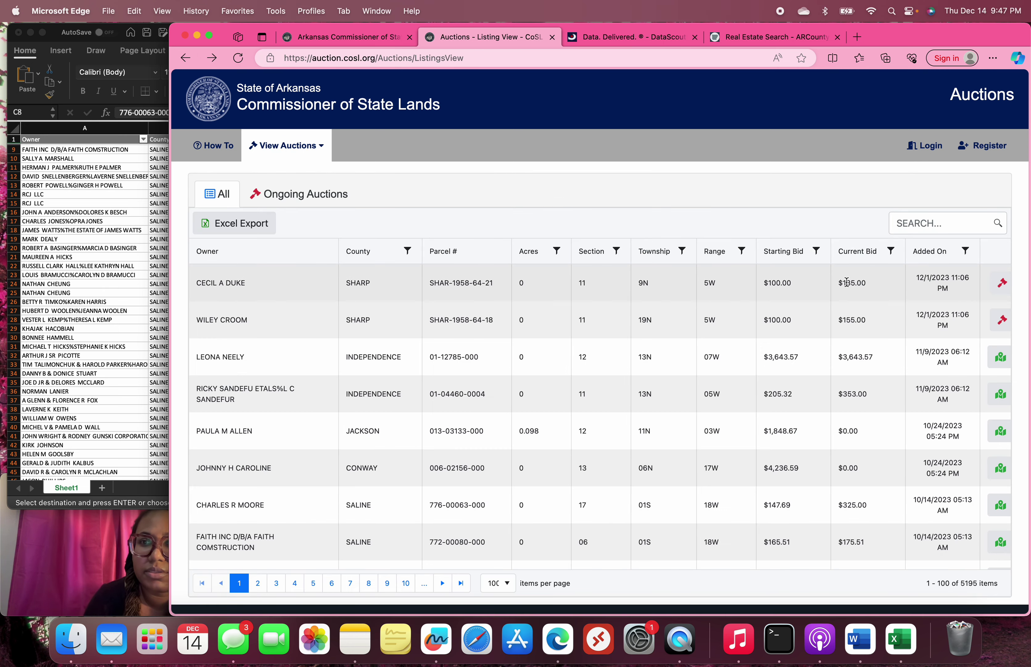
scroll(931, 299, "right", 4)
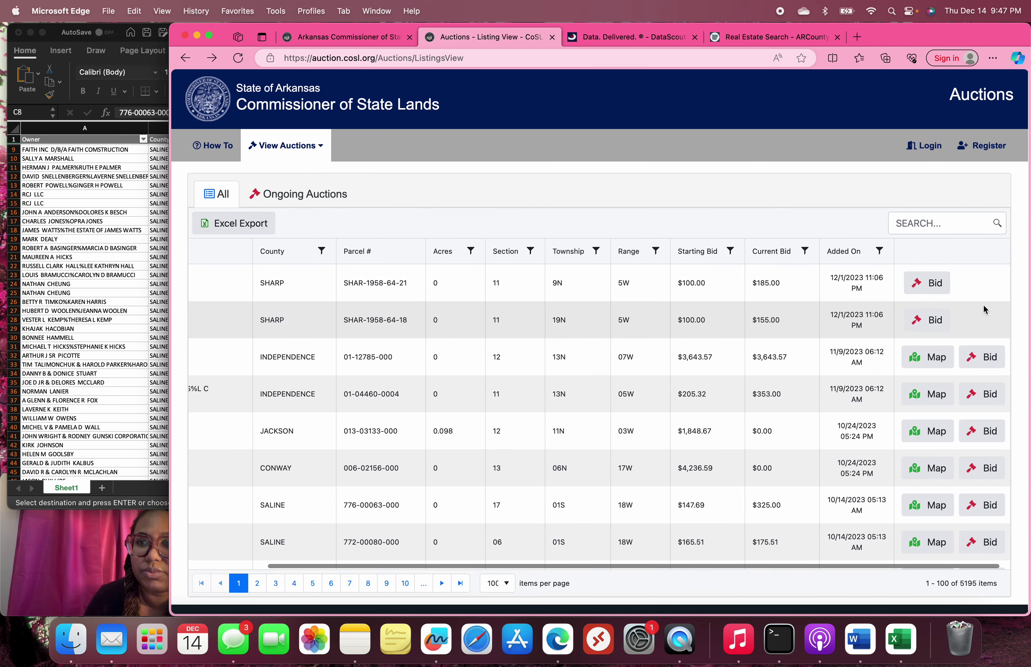
left_click(929, 283)
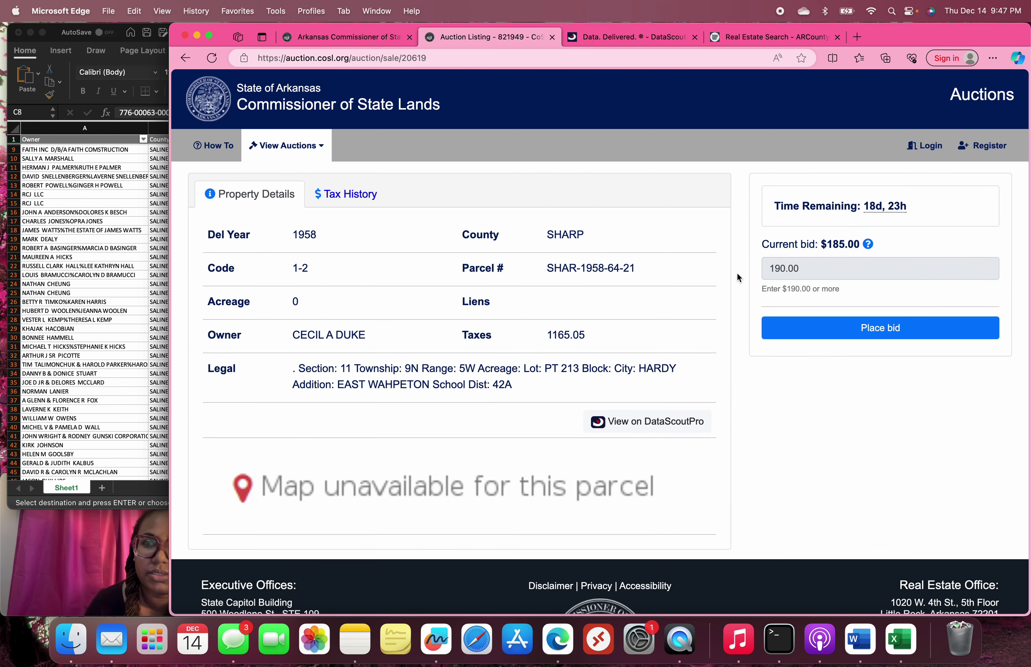
Step: Review the Sharp County parcel's property details, legal description and current bid
scroll(411, 279, "down", 1)
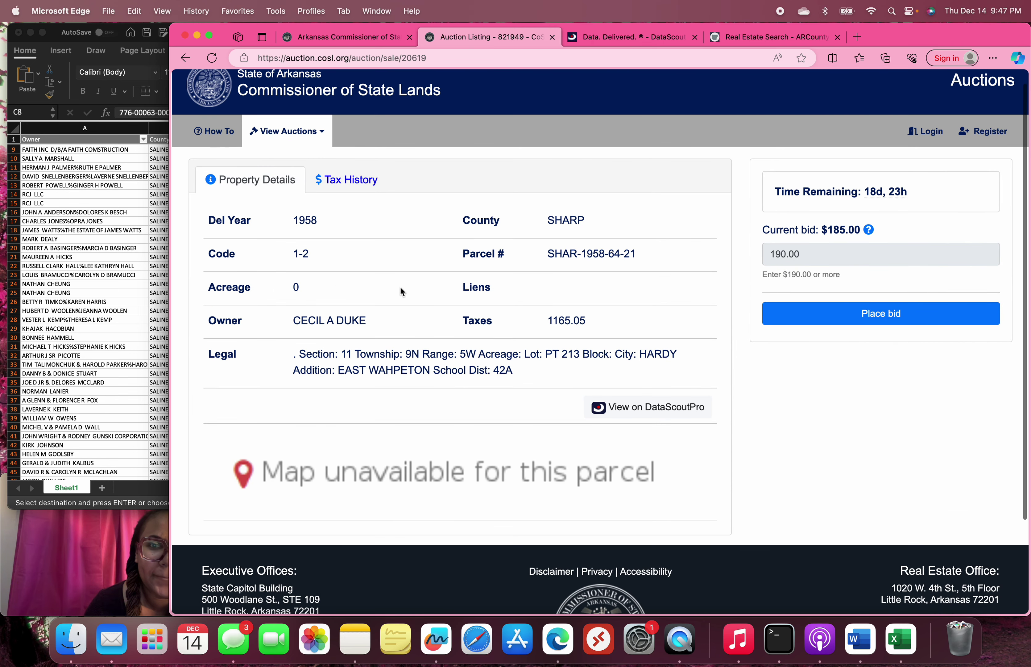
scroll(399, 335, "right", 1)
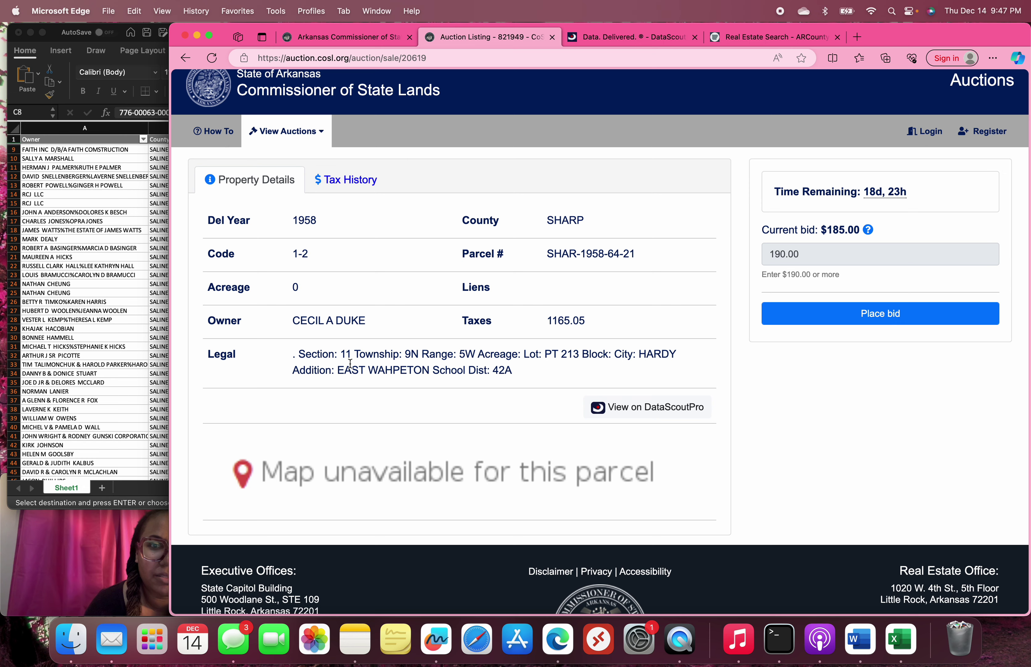
scroll(352, 361, "down", 1)
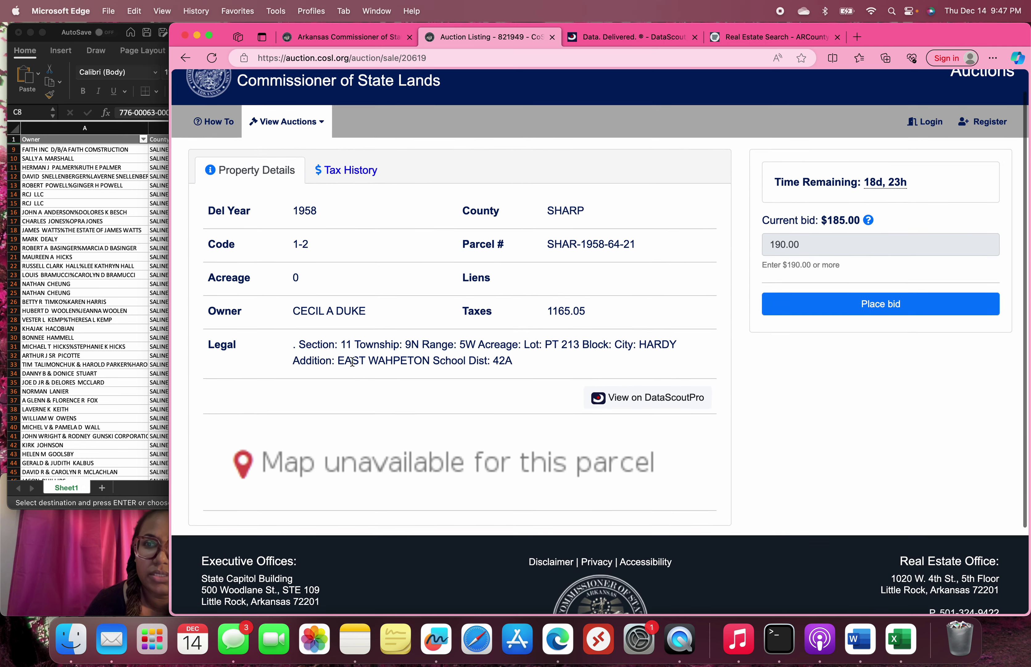
scroll(353, 362, "down", 5)
scroll(353, 361, "up", 6)
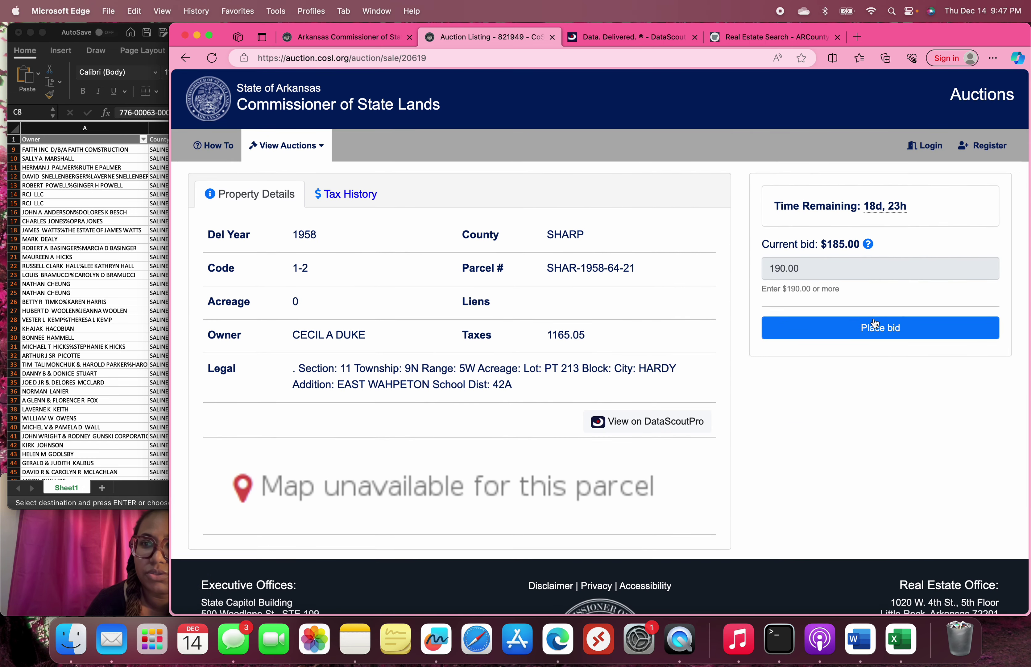
Step: Try to place a 190.00 bid on the Sharp County parcel and close the login dialog
left_click(875, 325)
left_click(806, 264)
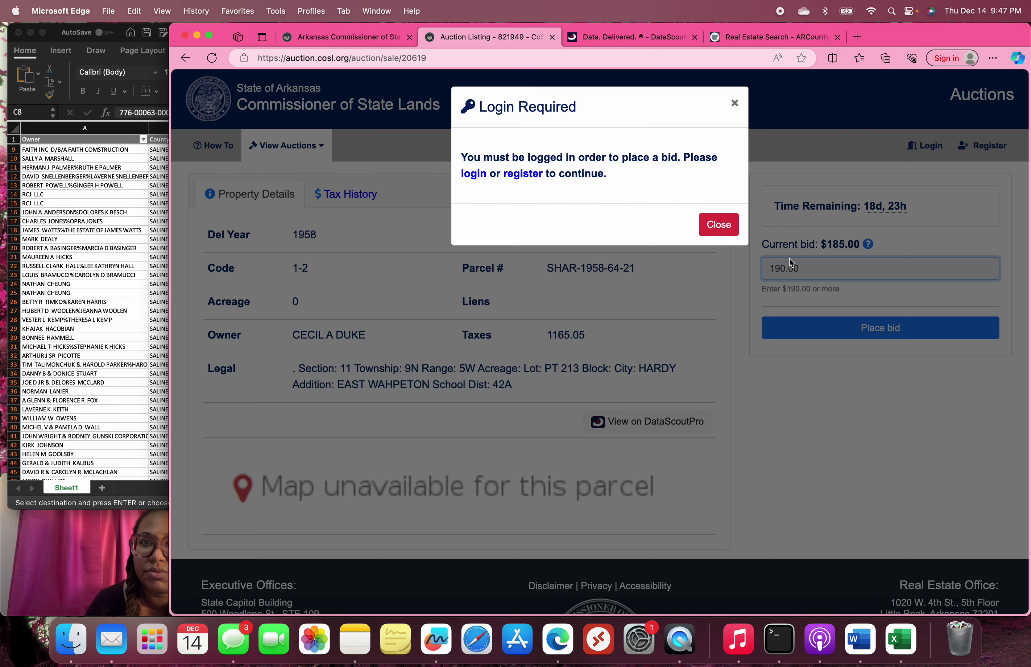
left_click(734, 233)
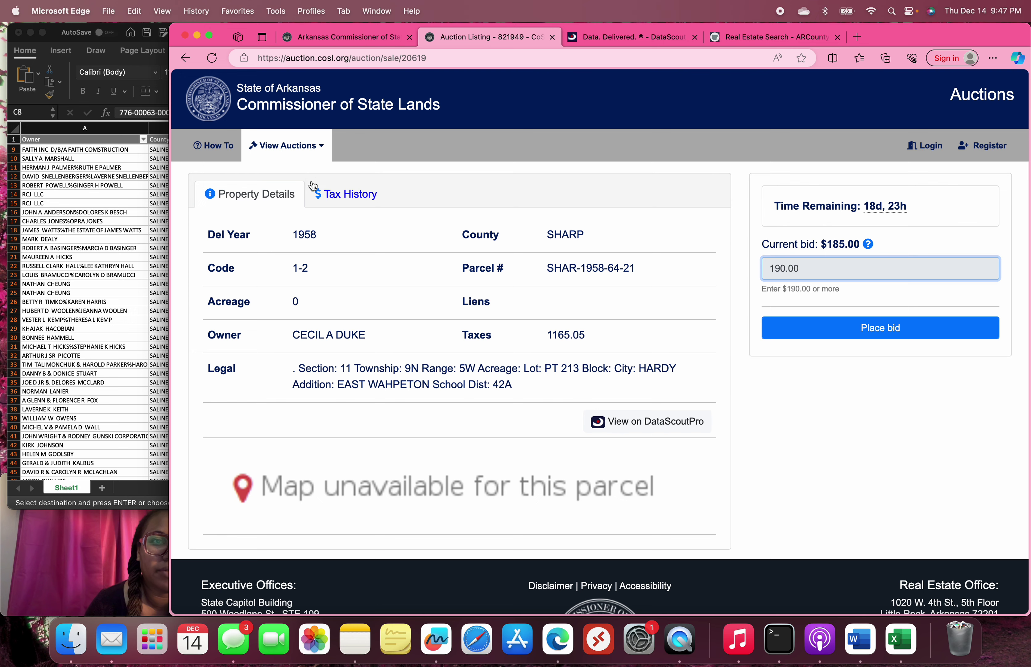
Step: Check the Sharp County parcel's tax history and go back to its property details
left_click(347, 193)
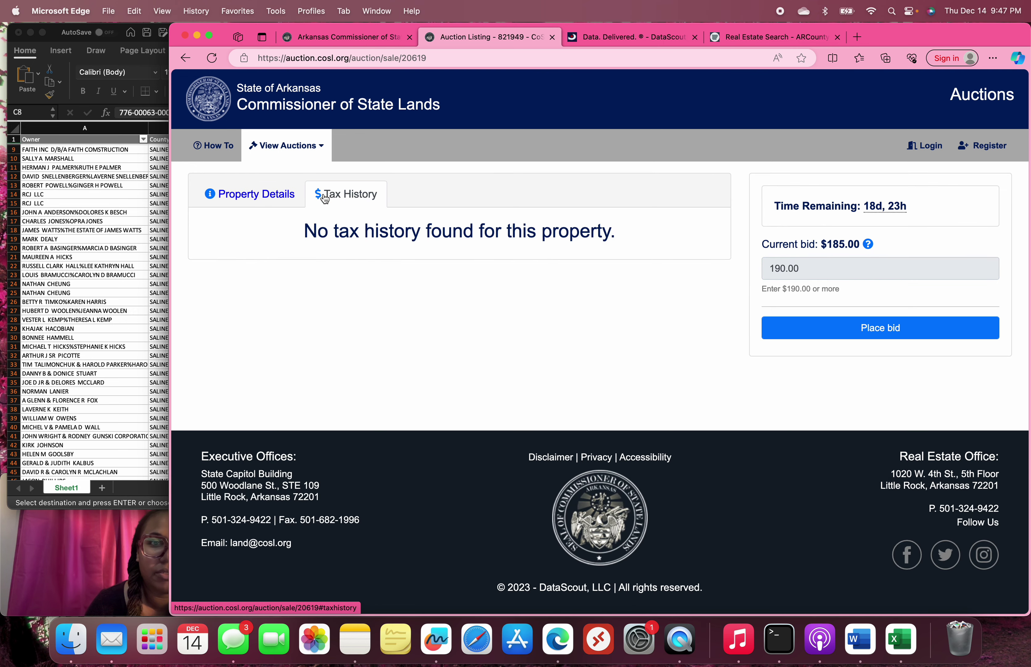
left_click(223, 195)
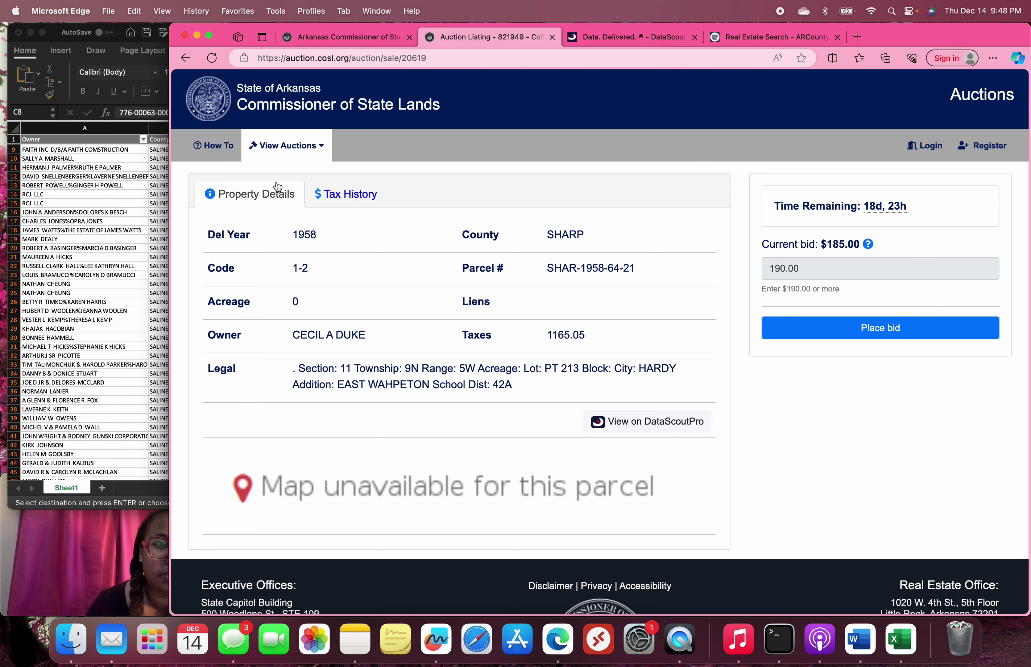
left_click(317, 150)
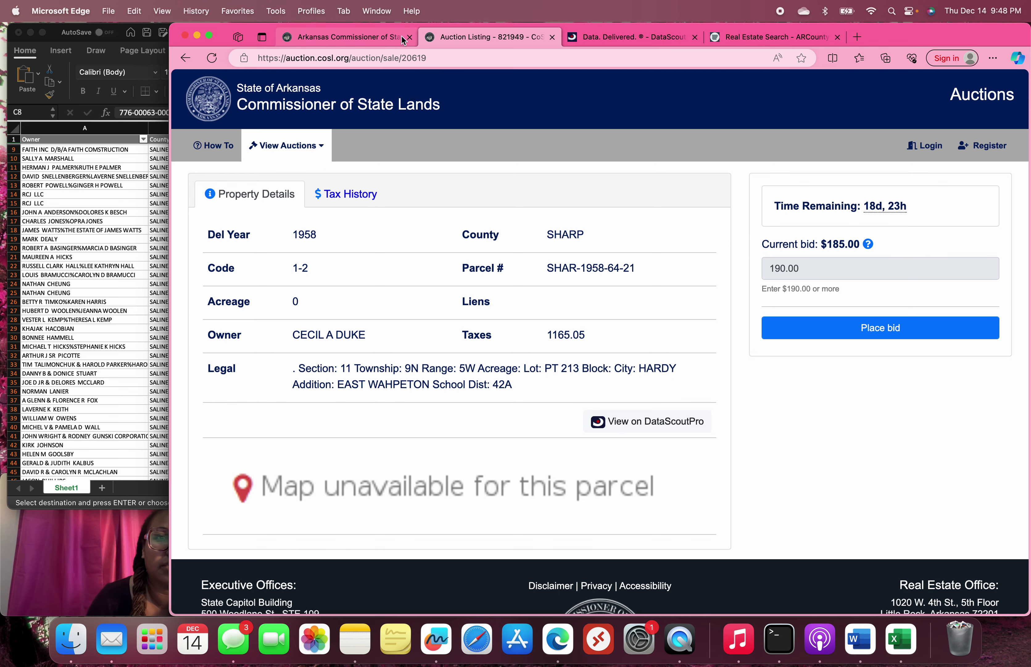
Step: Return to the full auction listings and filter them to show only Pulaski County parcels
left_click(186, 58)
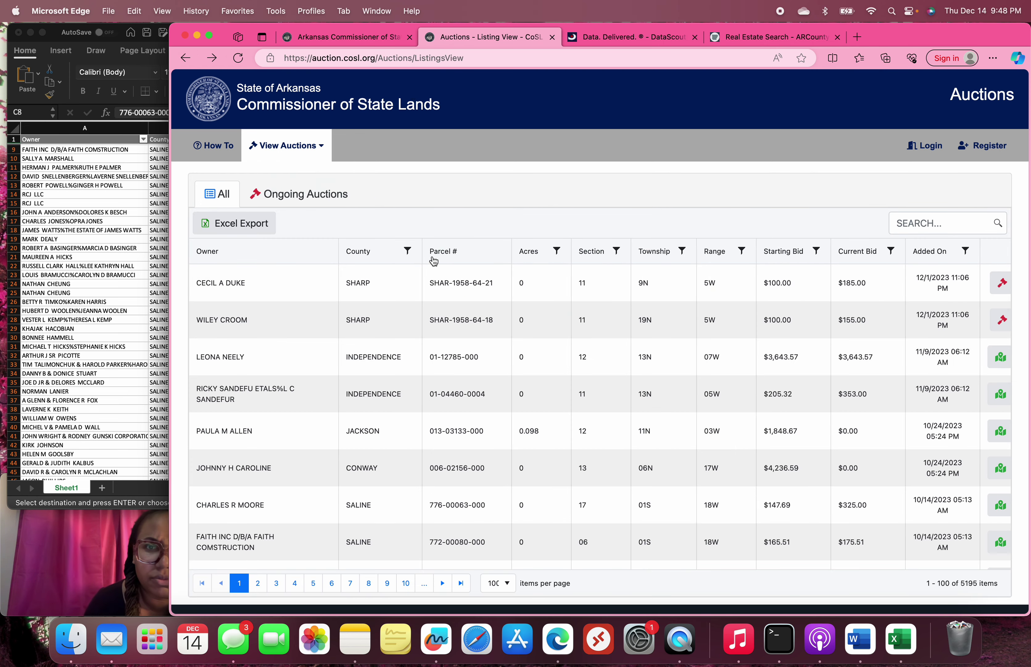
scroll(639, 277, "right", 5)
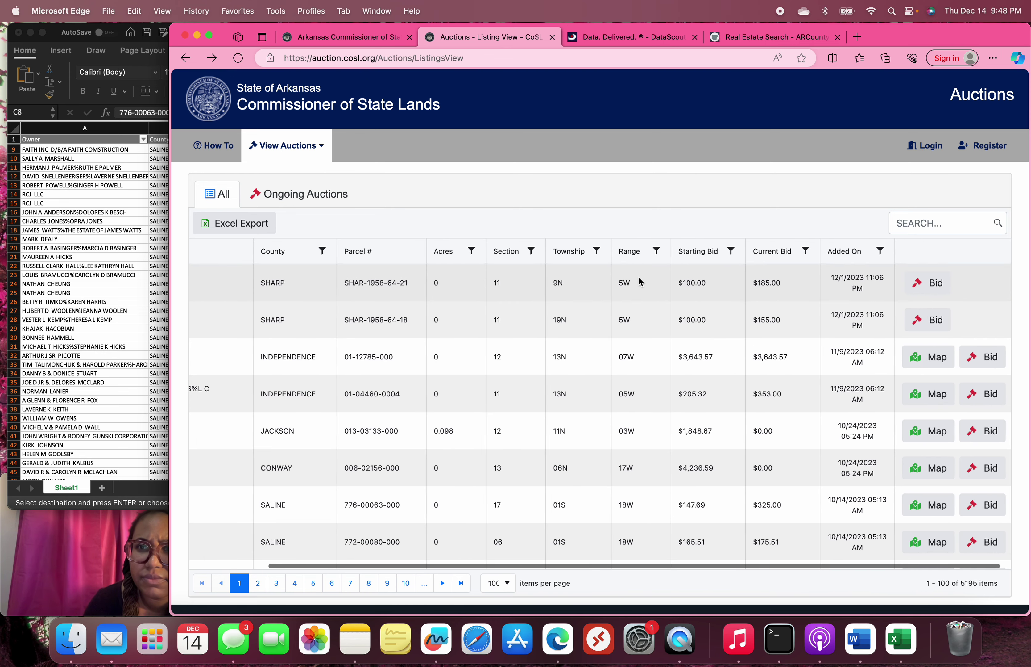
scroll(639, 278, "left", 3)
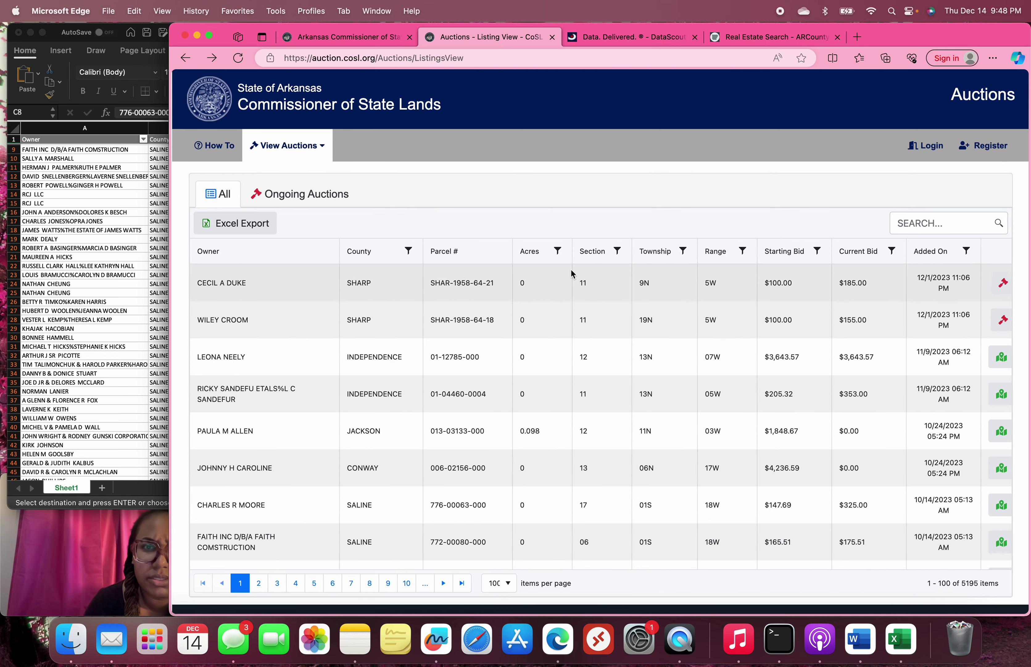
left_click(410, 255)
left_click(410, 253)
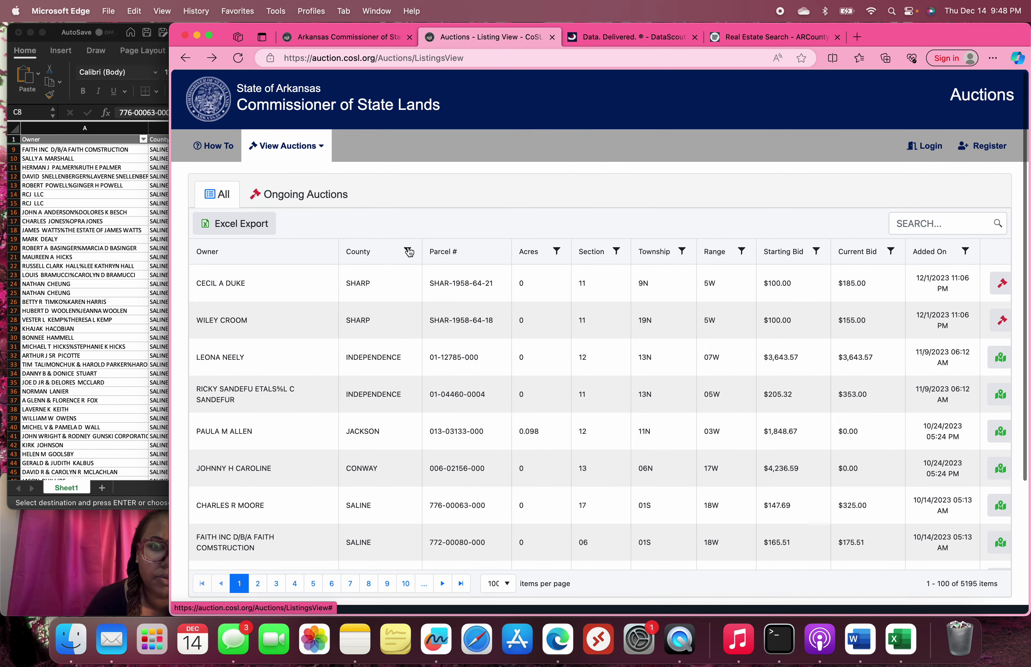
left_click(409, 252)
scroll(423, 342, "down", 2)
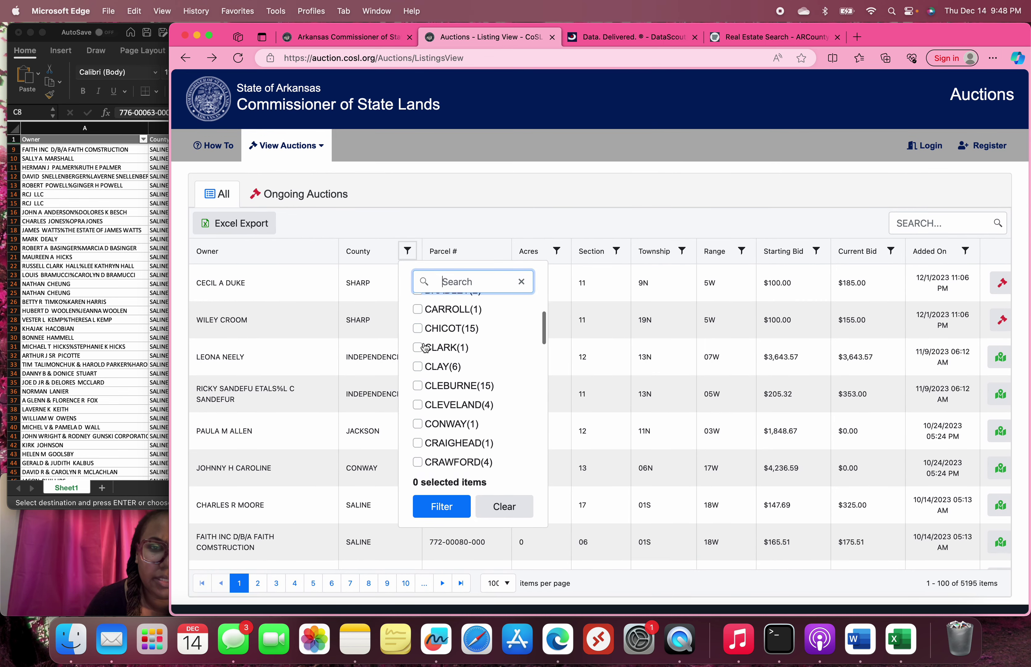
scroll(425, 347, "down", 10)
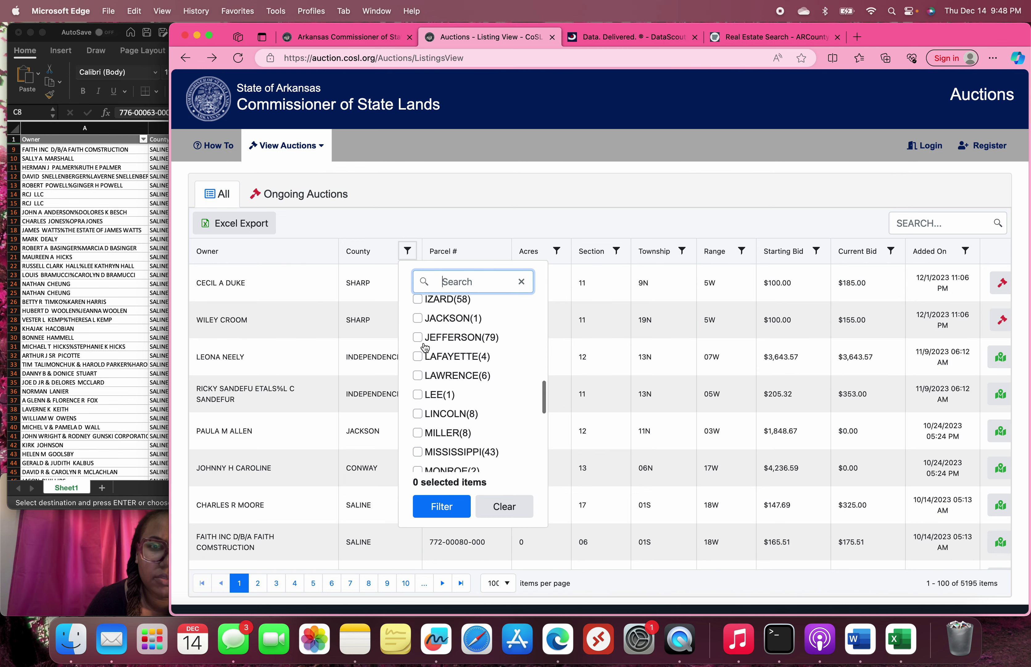
scroll(426, 347, "down", 6)
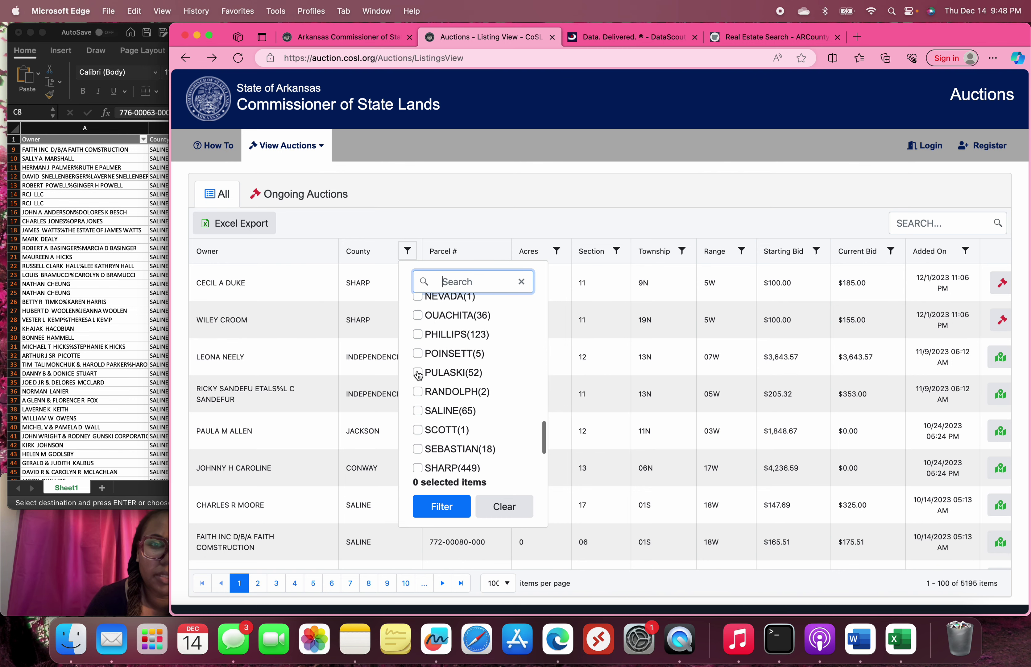
left_click(418, 373)
left_click(447, 507)
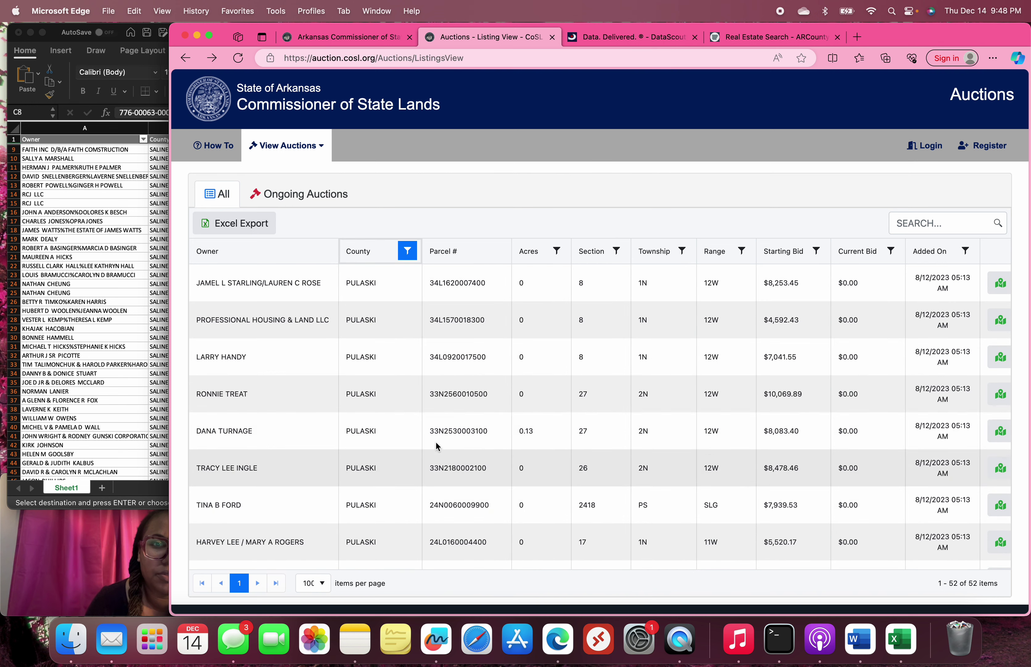
Step: Skim the Pulaski County listings and minimize the Excel spreadsheet window
scroll(547, 376, "down", 2)
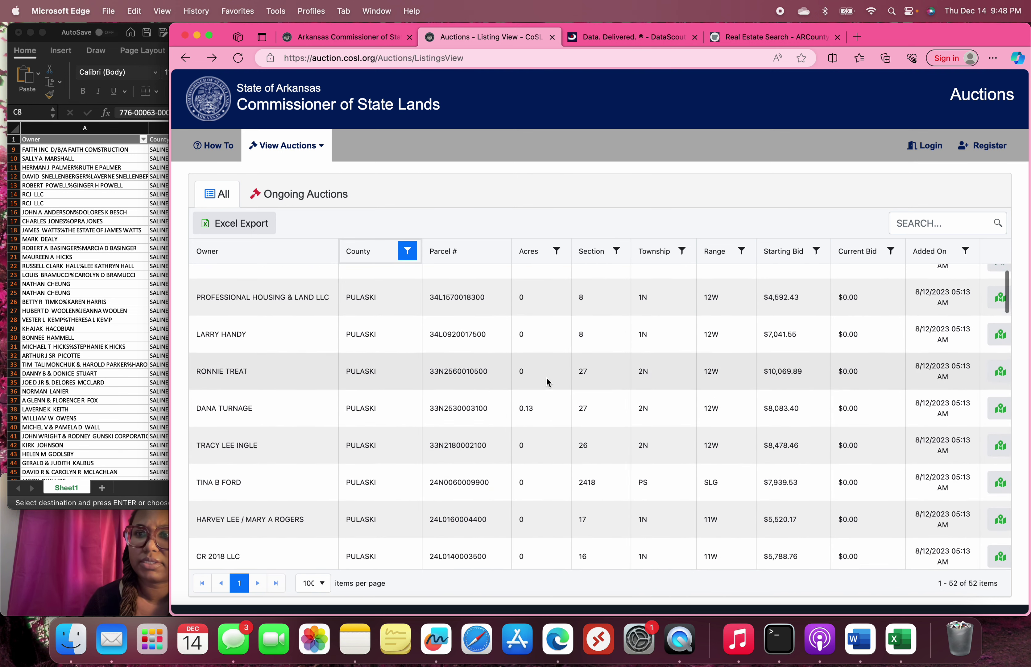
scroll(545, 376, "up", 2)
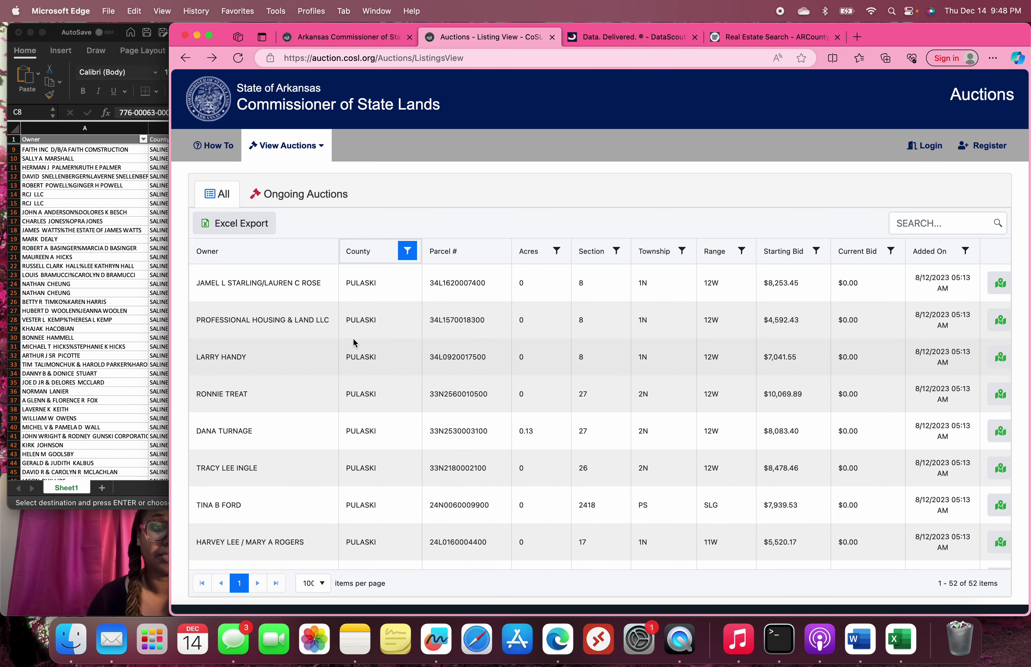
left_click(31, 33)
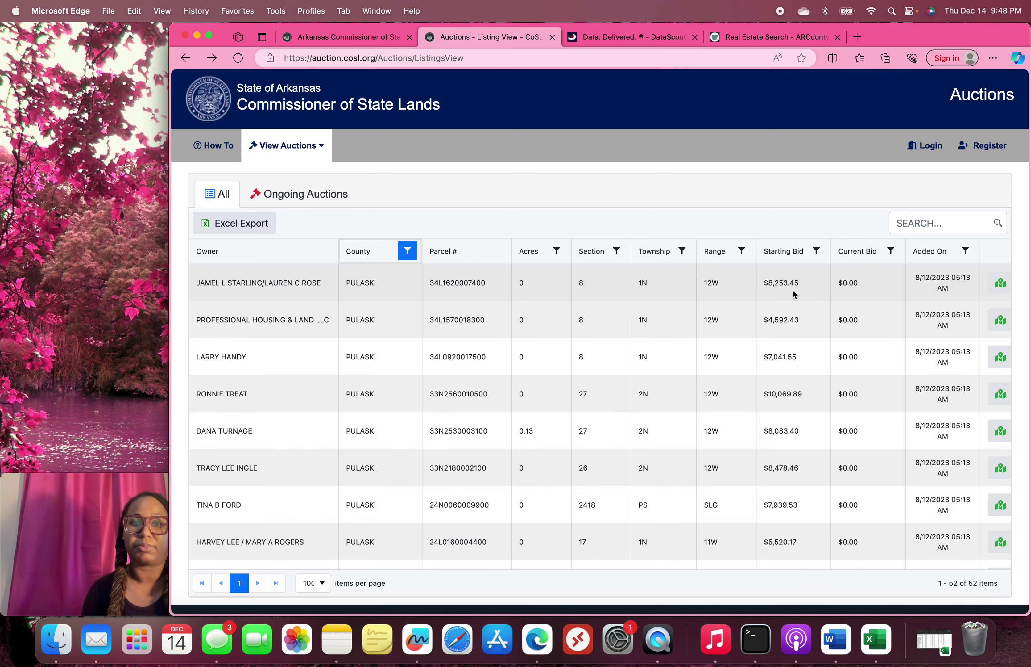
Step: Review the starting bids, current bids and dates added across the Pulaski County listings
scroll(794, 289, "right", 3)
scroll(790, 290, "left", 3)
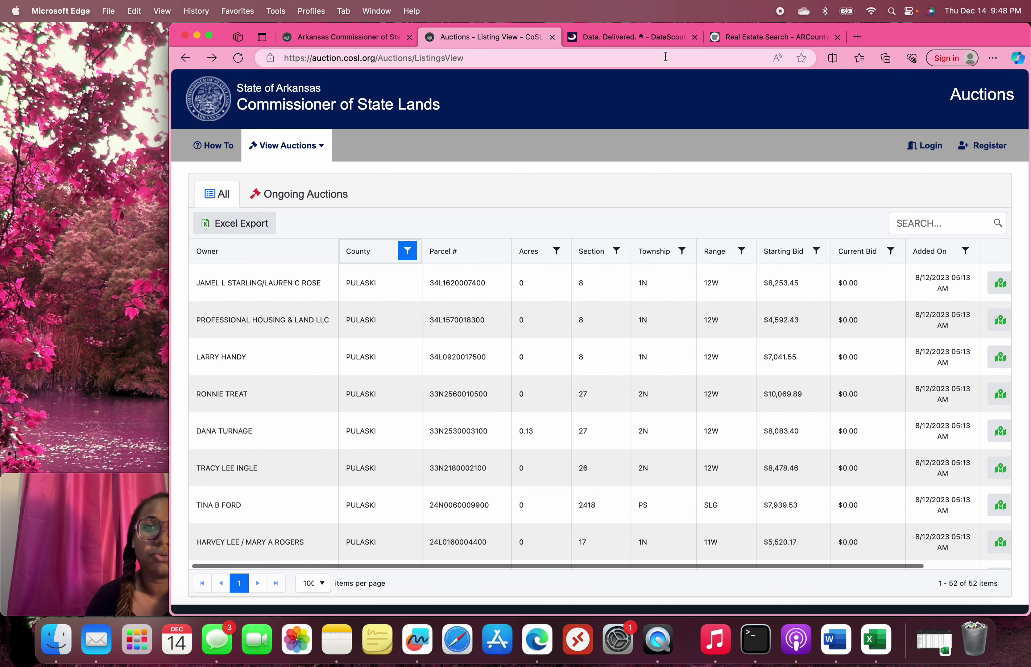
scroll(851, 334, "right", 3)
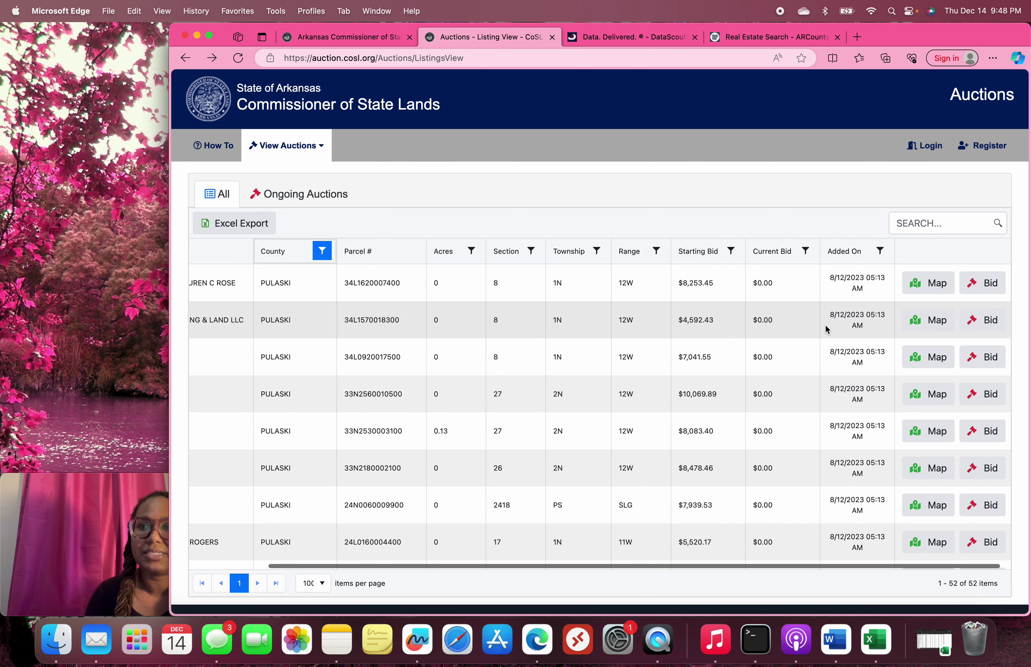
scroll(829, 329, "left", 1)
scroll(824, 325, "right", 1)
scroll(714, 299, "left", 3)
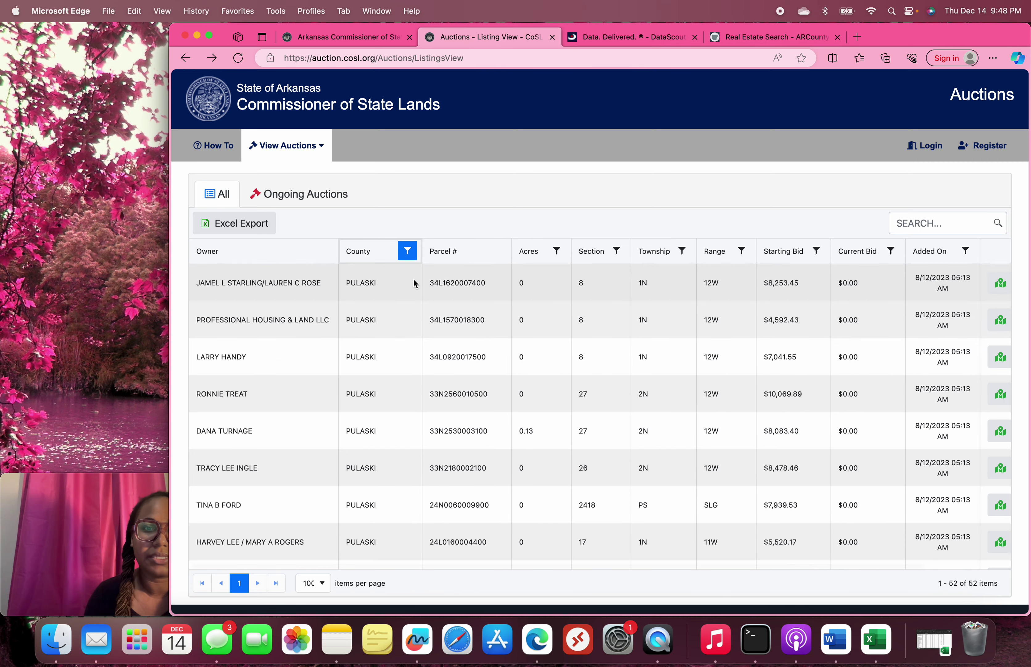
left_click_drag(431, 285, 490, 285)
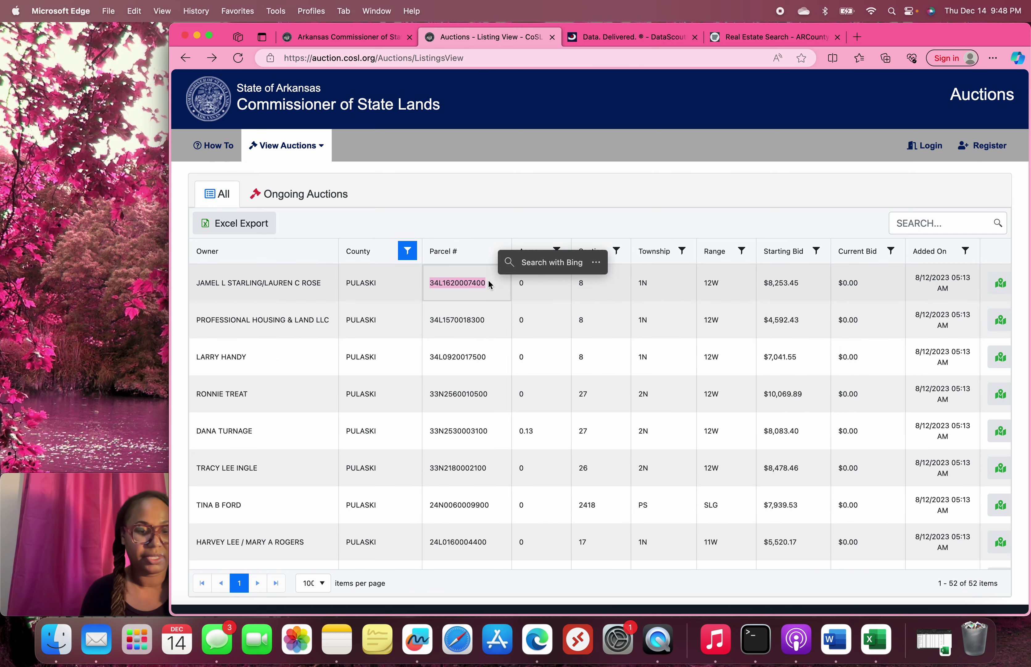
key("super+c")
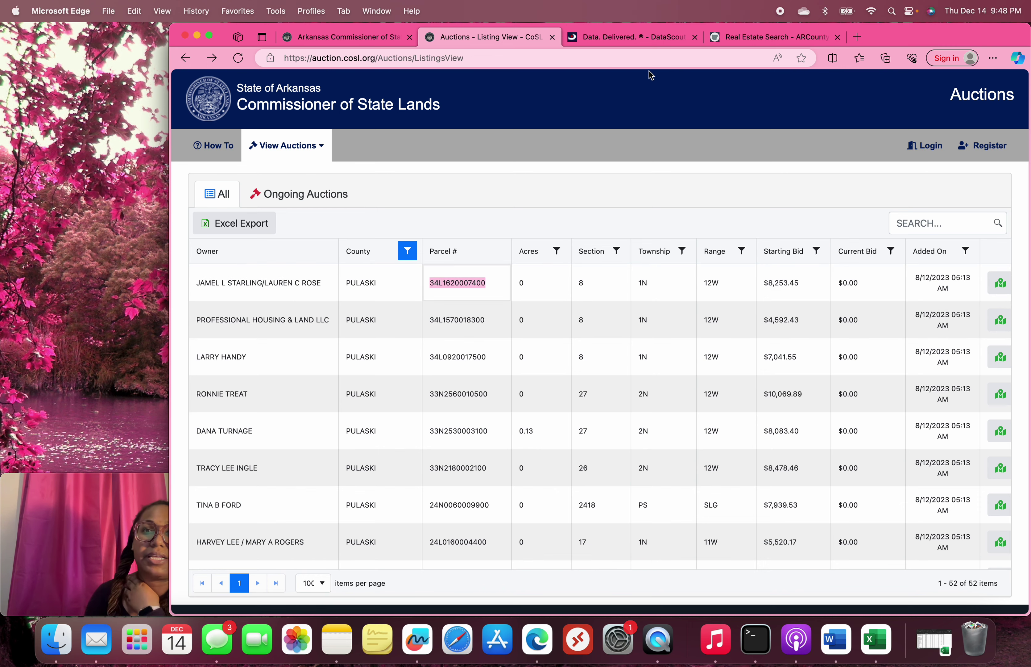
left_click(771, 37)
scroll(504, 368, "down", 10)
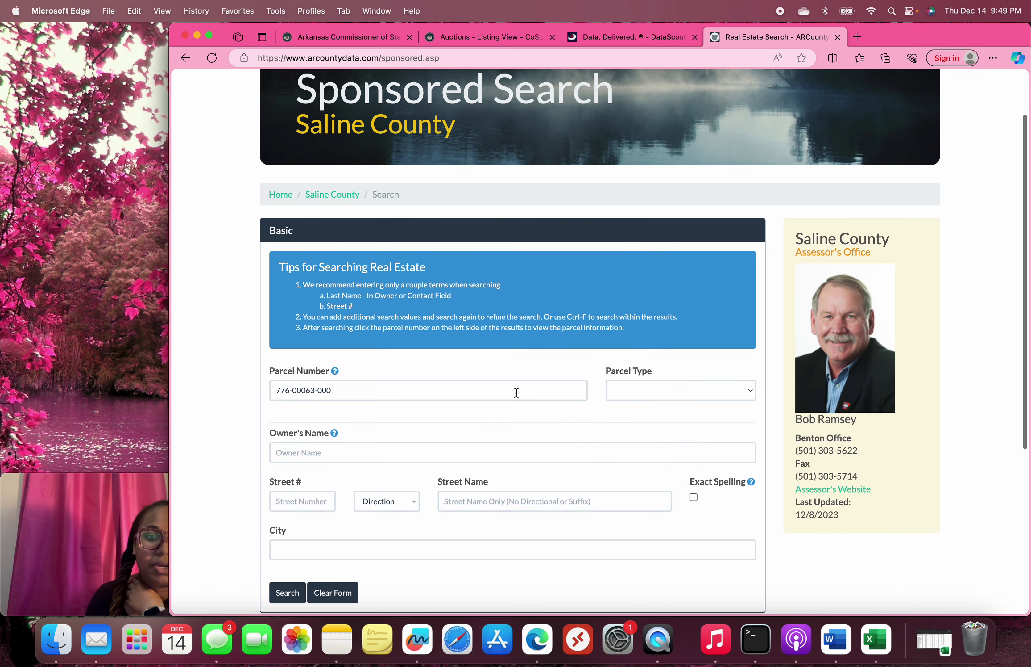
scroll(459, 365, "up", 10)
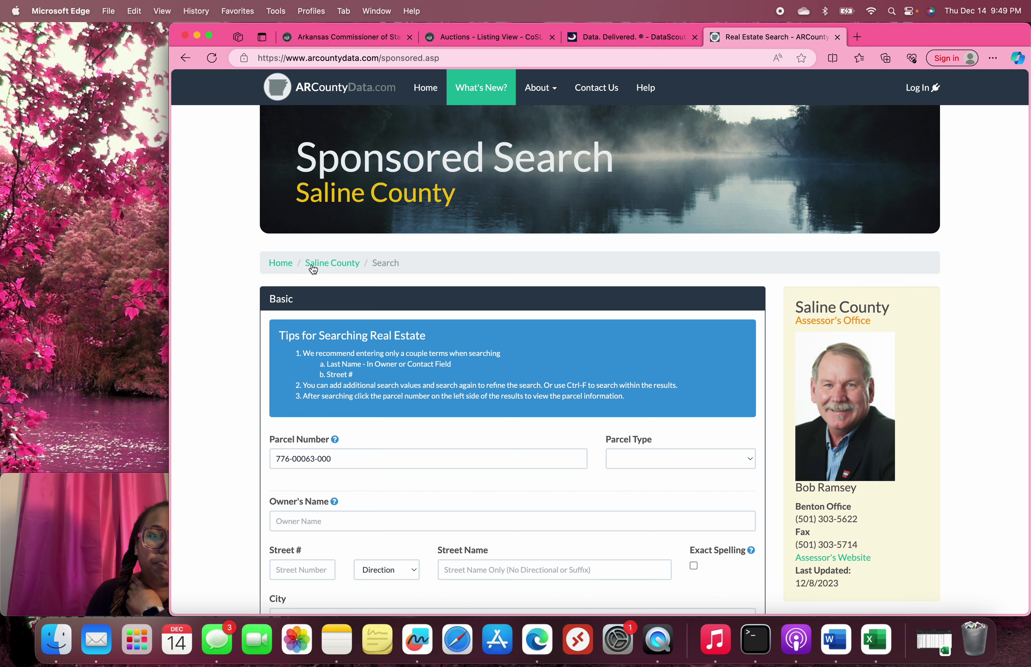
left_click(290, 268)
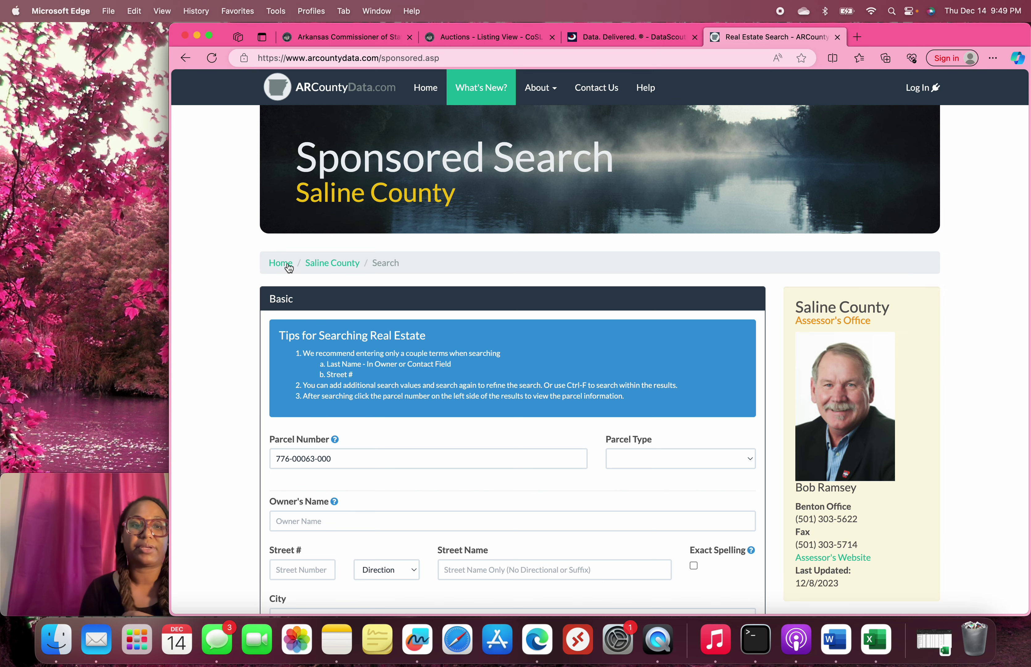
scroll(727, 397, "down", 5)
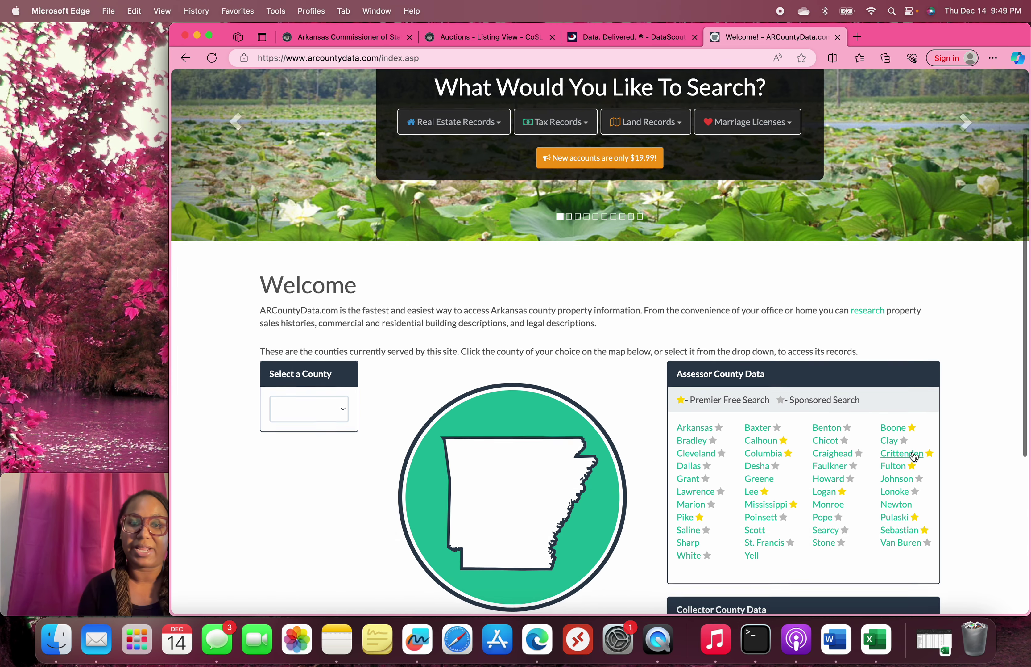
scroll(870, 453, "down", 2)
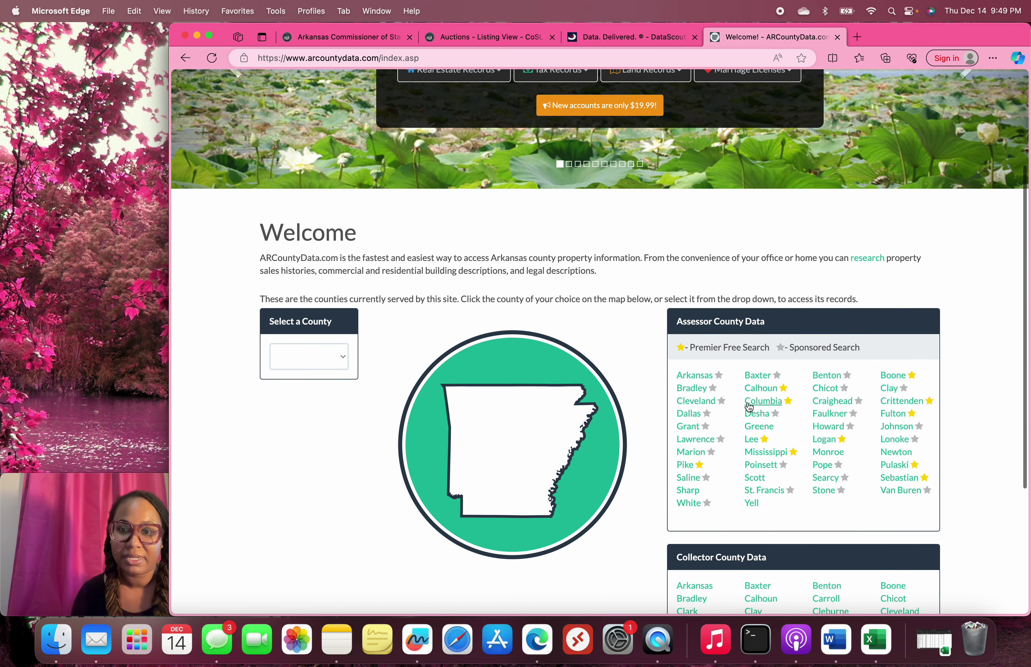
scroll(752, 409, "down", 2)
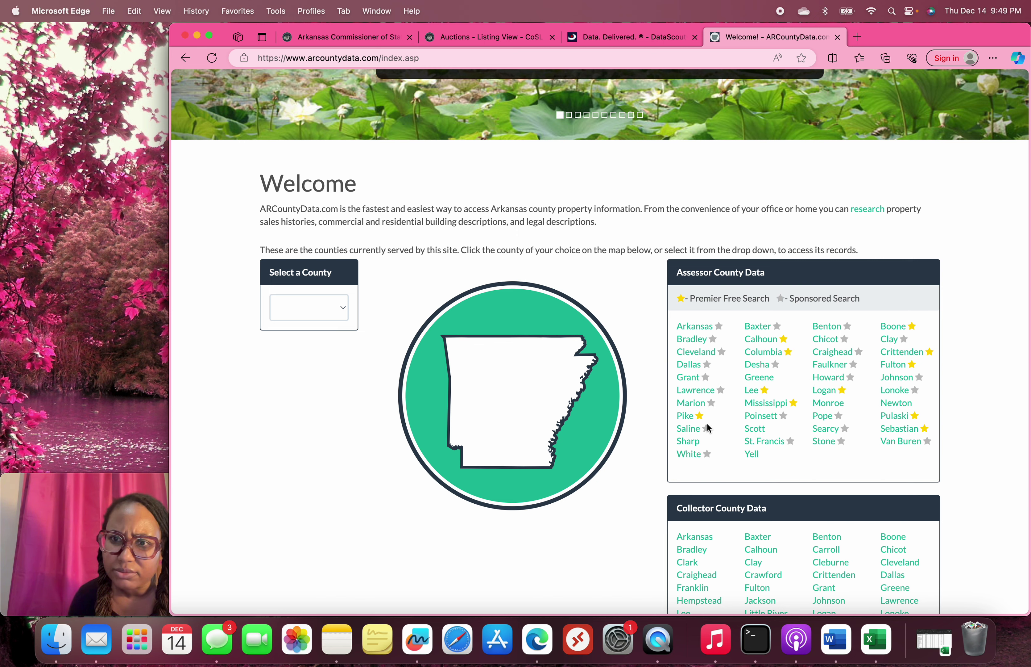
left_click(896, 415)
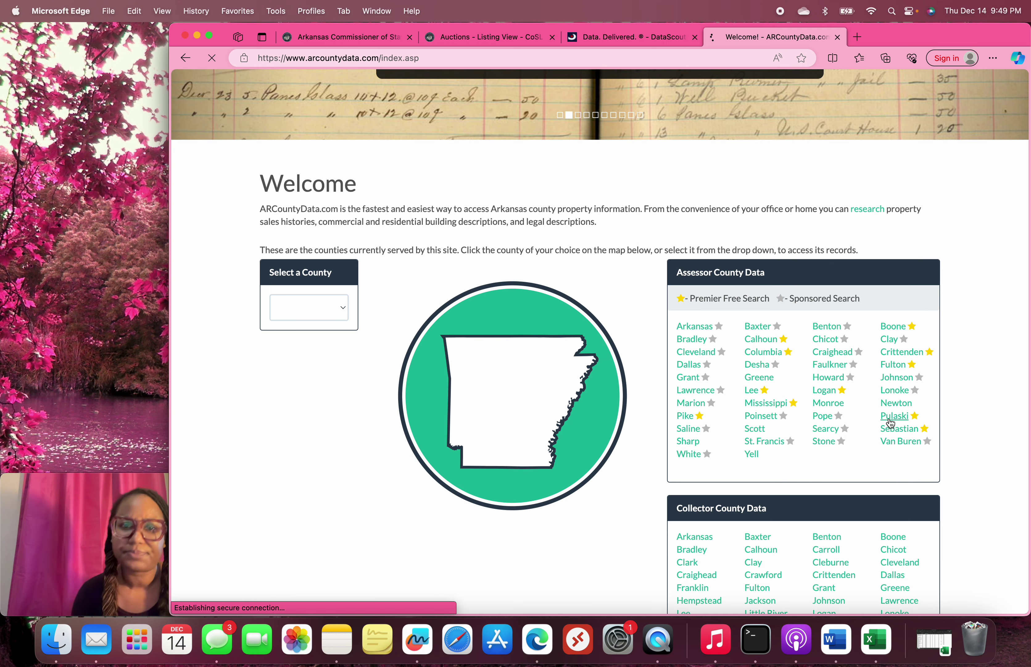
left_click(429, 395)
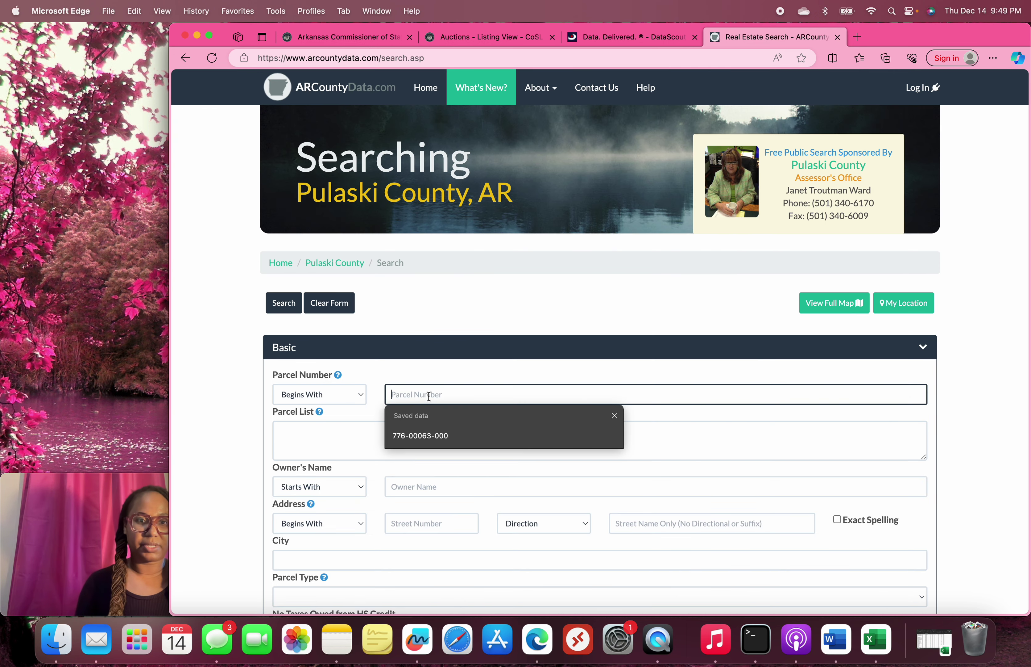
key("super+v")
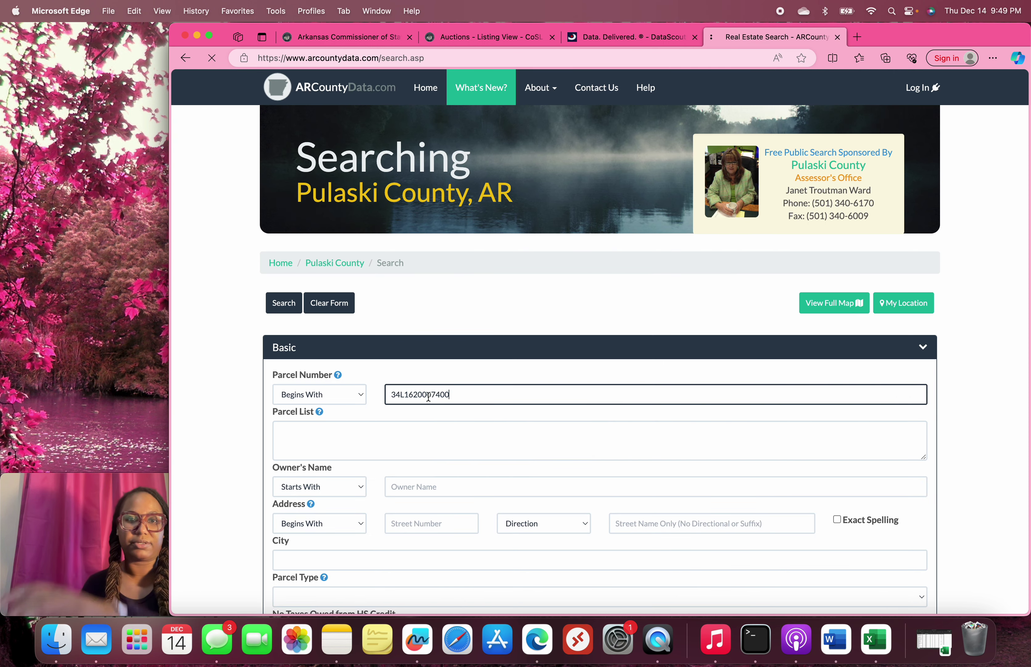
key("Return")
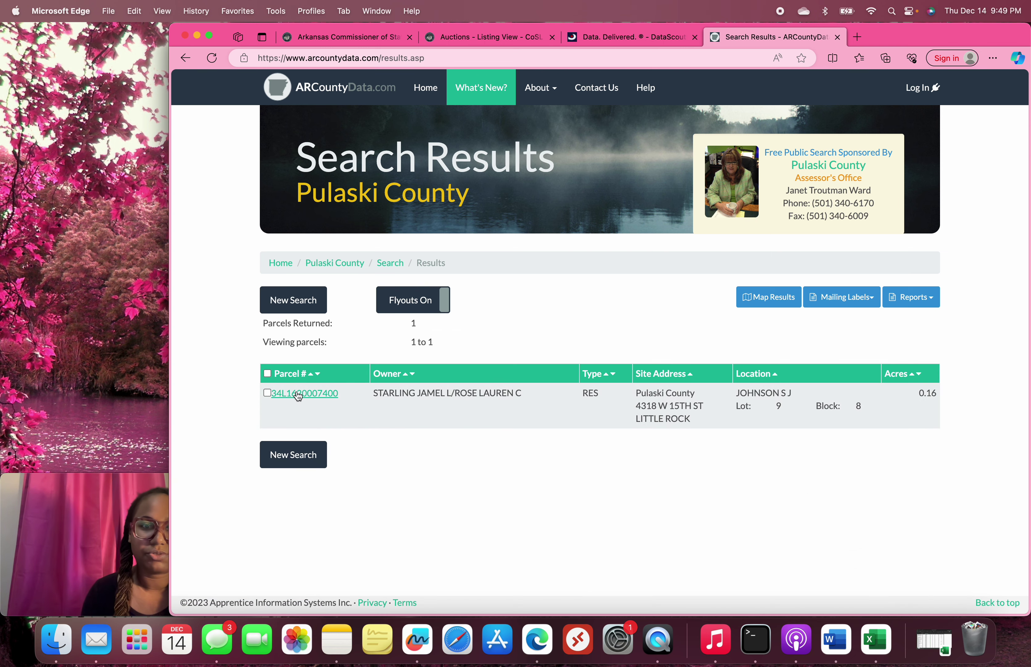
triple_click(642, 410)
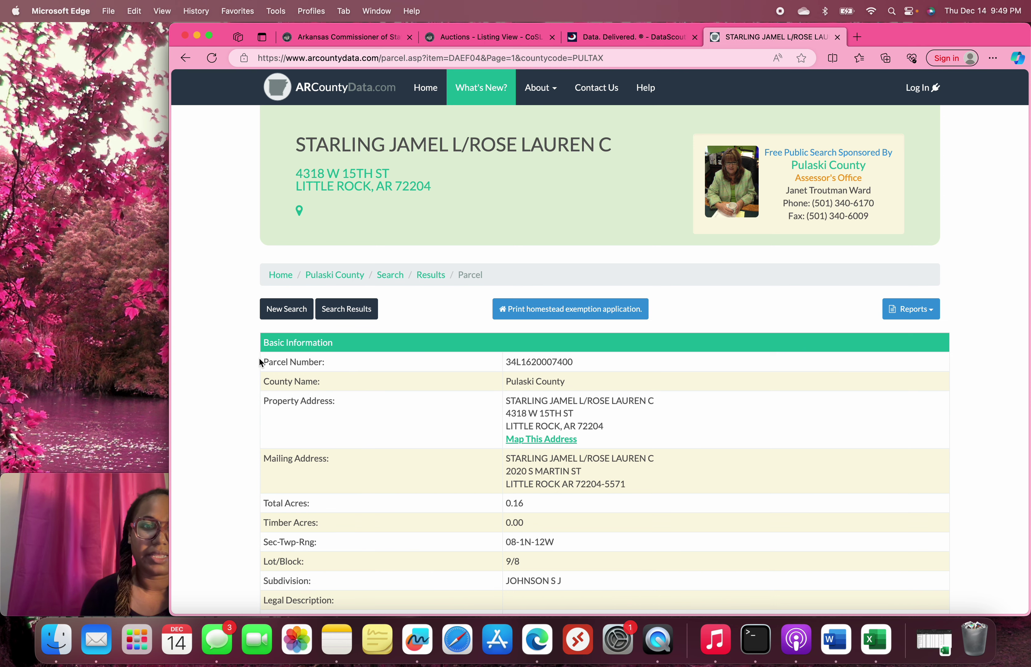
Step: Examine the parcel record's basic information, boundary, land size, valuation and sales history
scroll(262, 362, "down", 10)
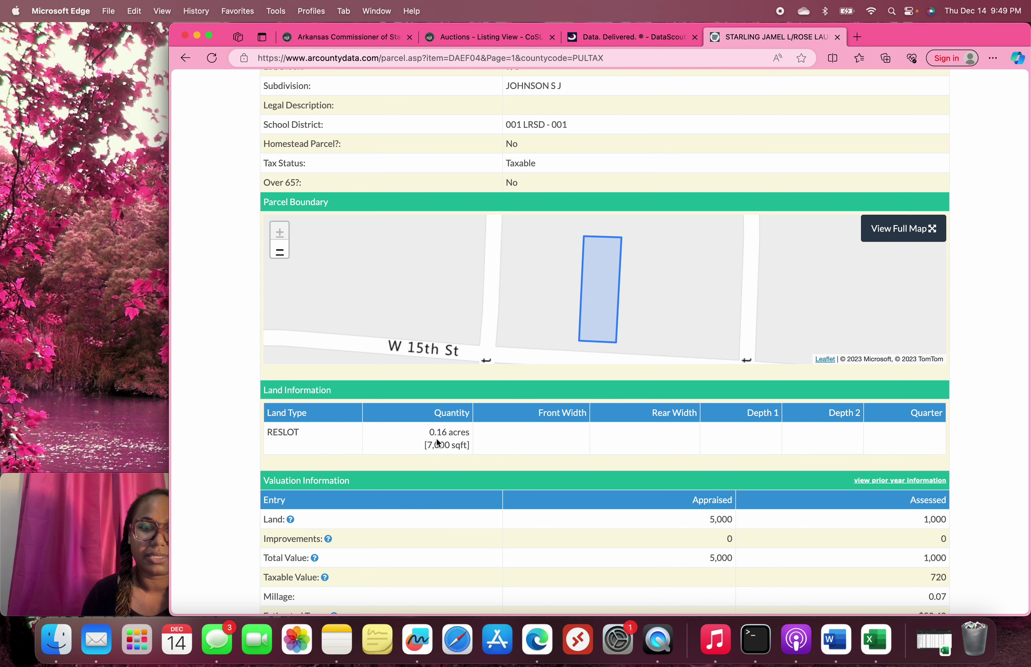
left_click_drag(427, 445, 471, 443)
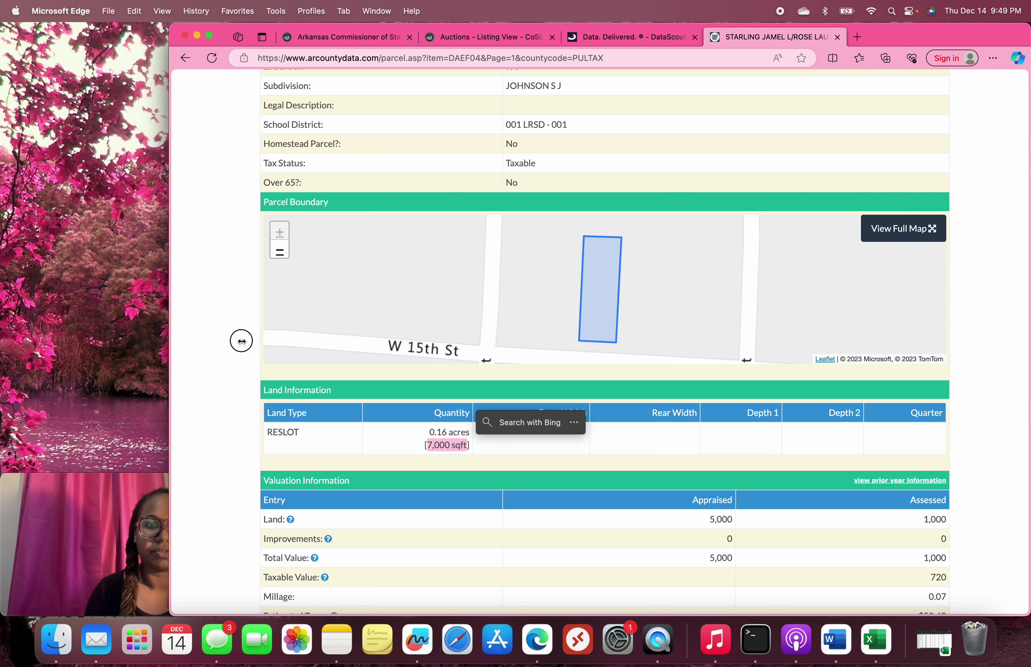
scroll(243, 342, "down", 1)
scroll(244, 346, "up", 12)
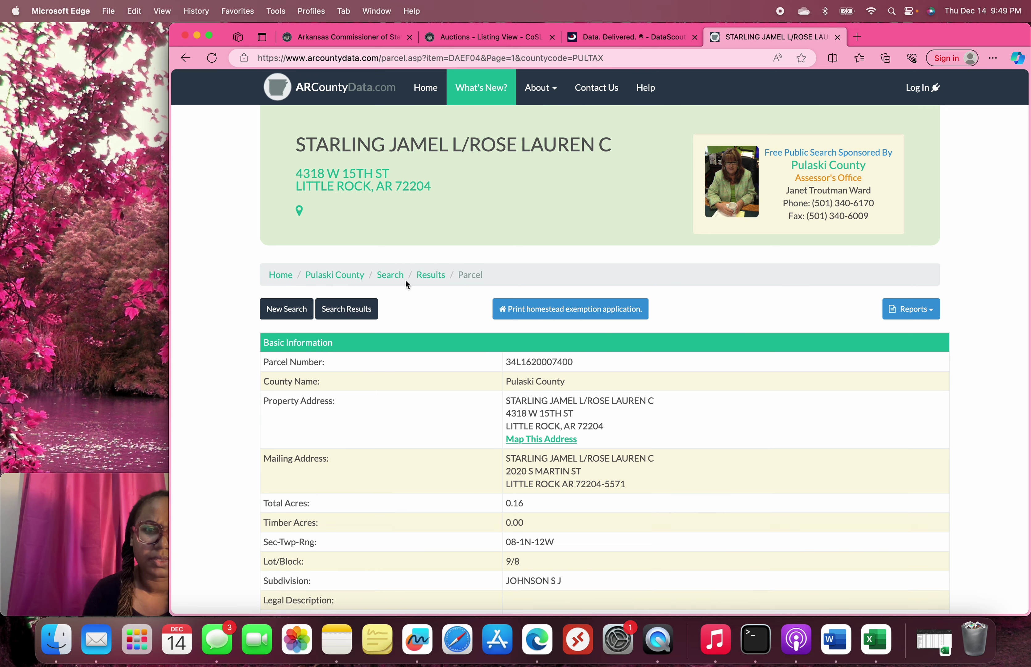
scroll(460, 343, "down", 15)
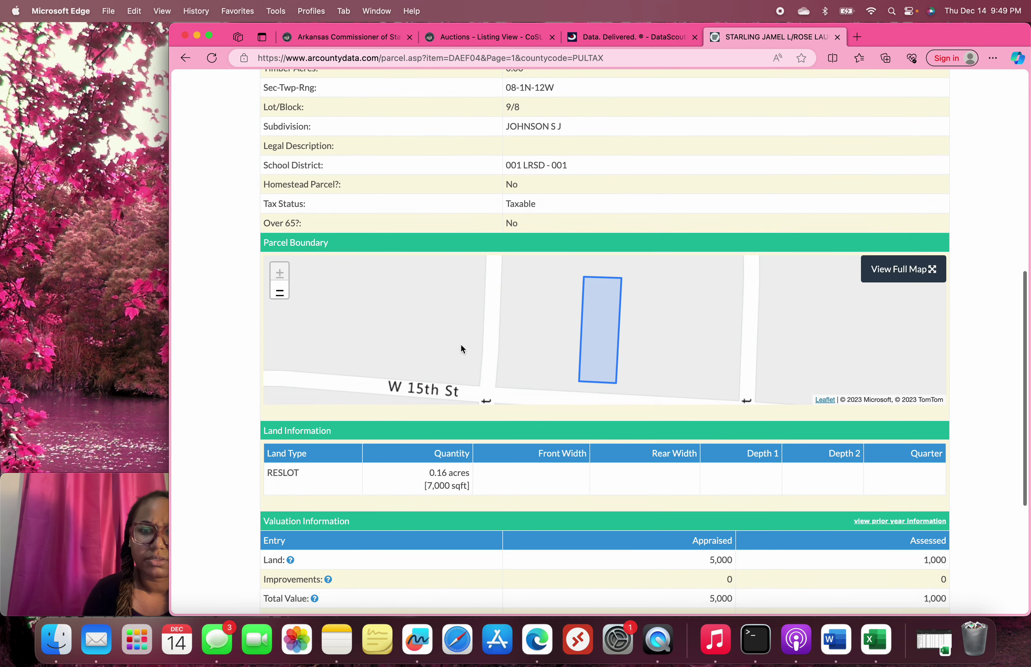
scroll(462, 348, "up", 5)
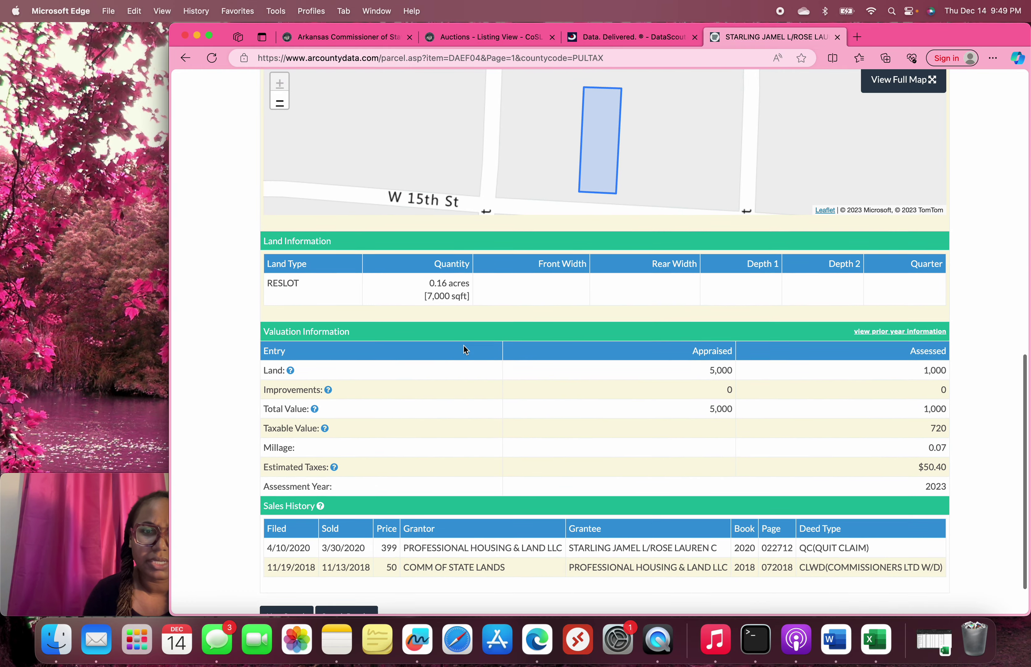
Step: Open the parcel's property address in Google Maps from its basic information
scroll(465, 345, "up", 15)
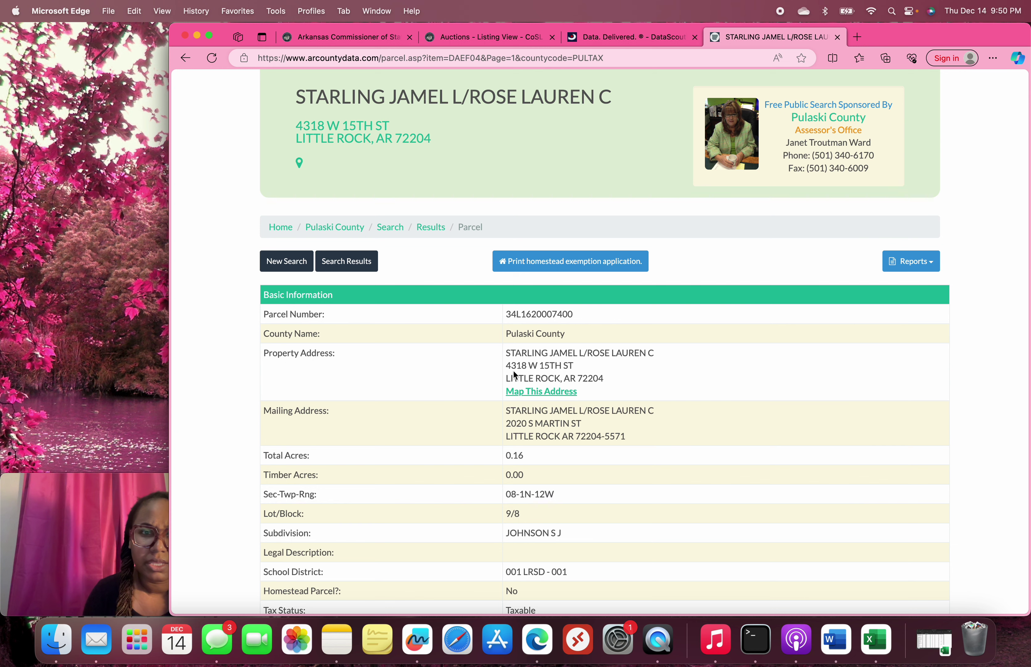
left_click_drag(523, 369, 605, 375)
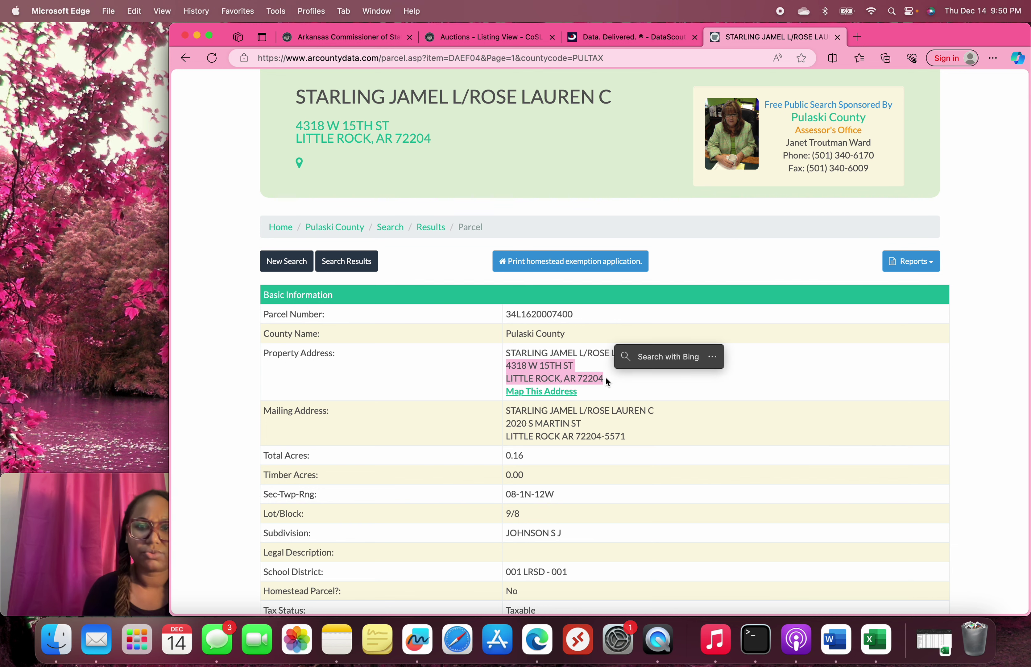
left_click(527, 394)
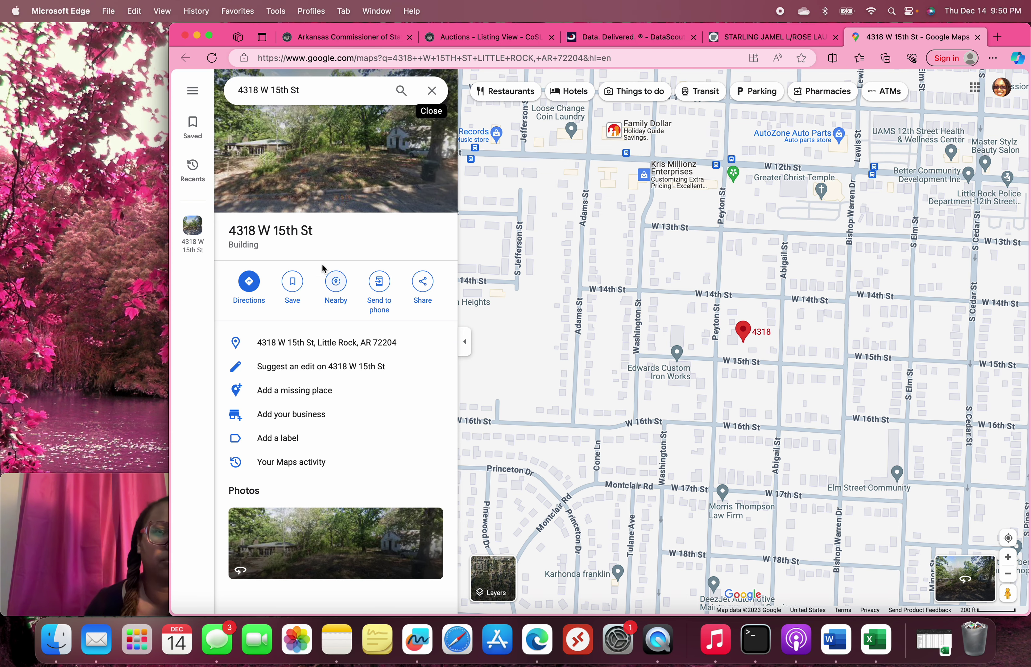
Step: Open the Street View imagery for the property's address and close the previous parcel's DataScoutPro report
left_click(375, 188)
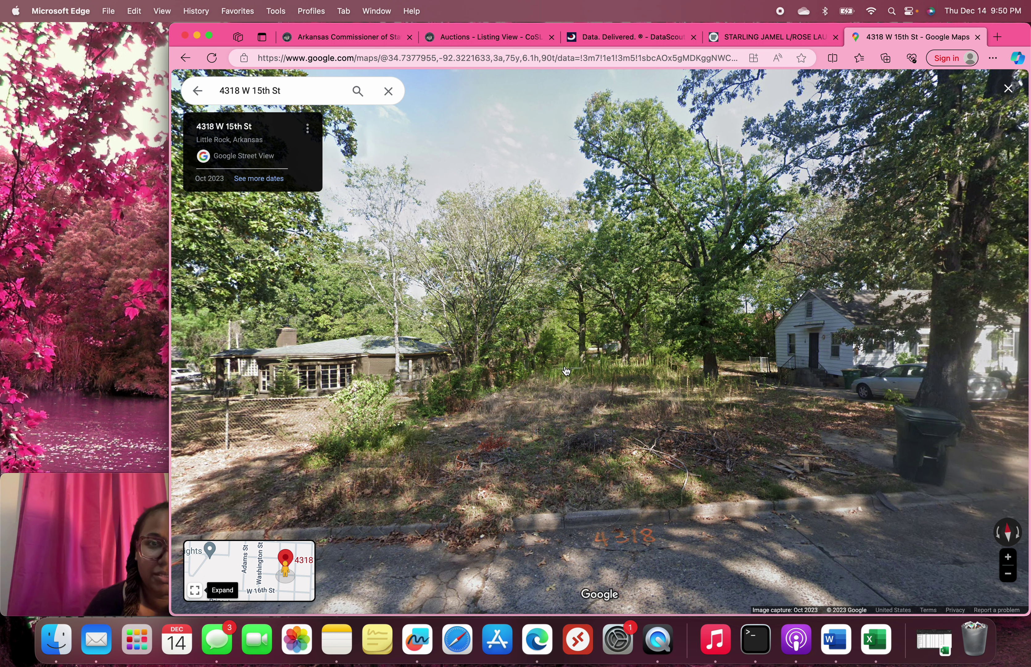
left_click(598, 40)
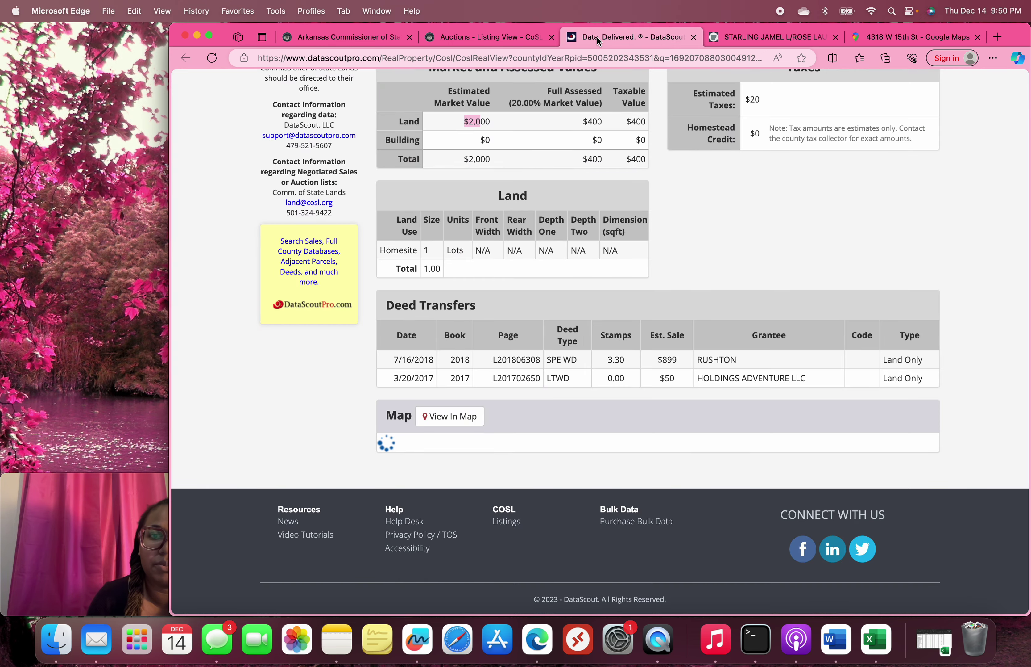
left_click(693, 37)
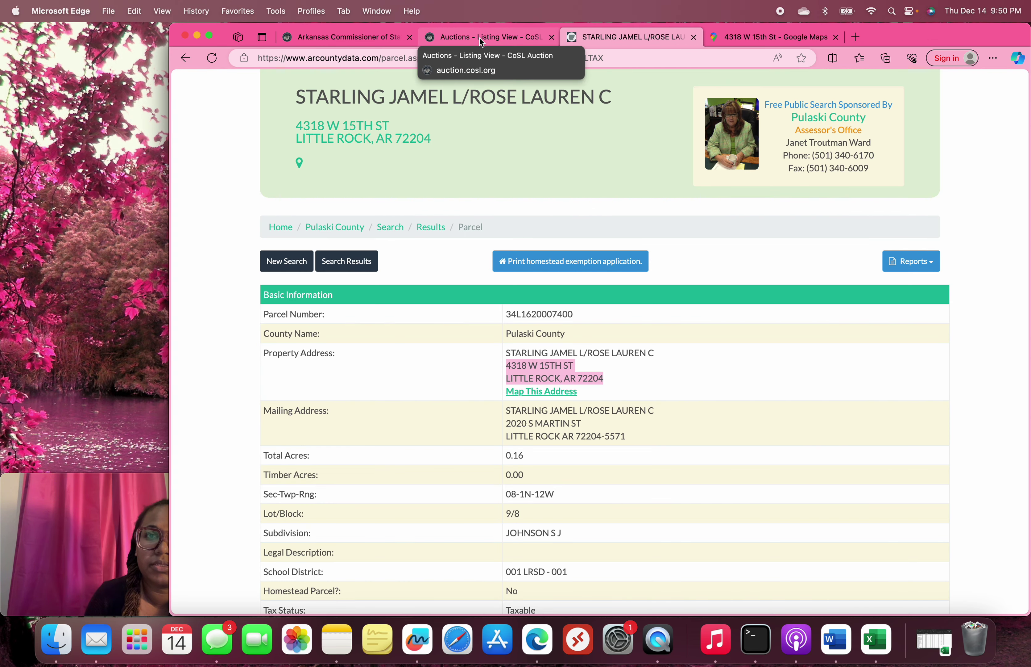
Step: Examine the Pulaski County parcel record's land type, valuation entries with their help notes, sales history, boundary and basic information
scroll(568, 495, "down", 6)
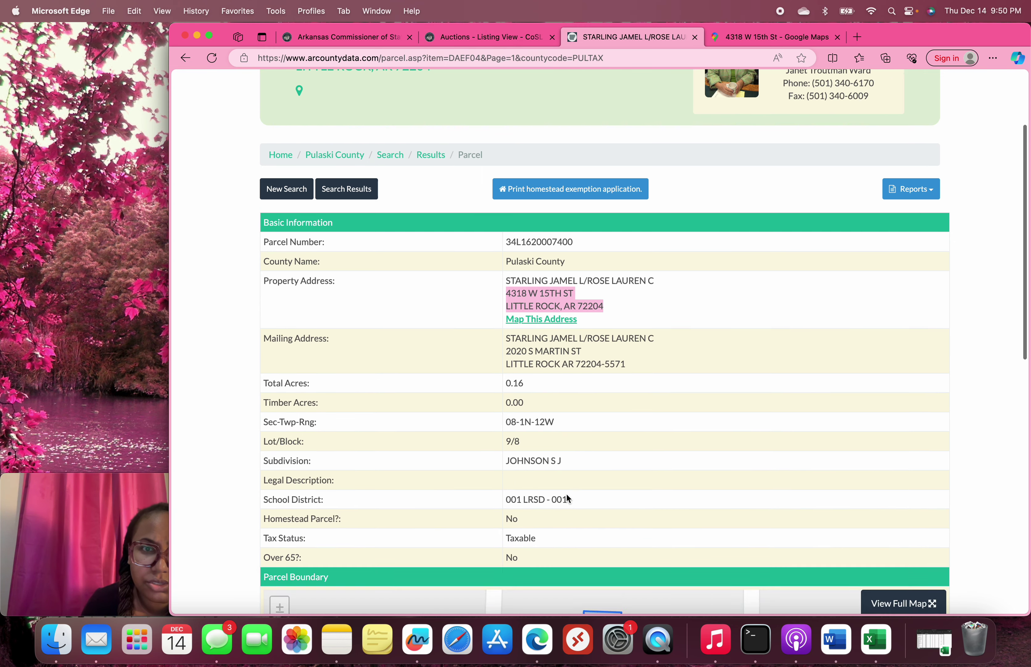
scroll(567, 495, "down", 5)
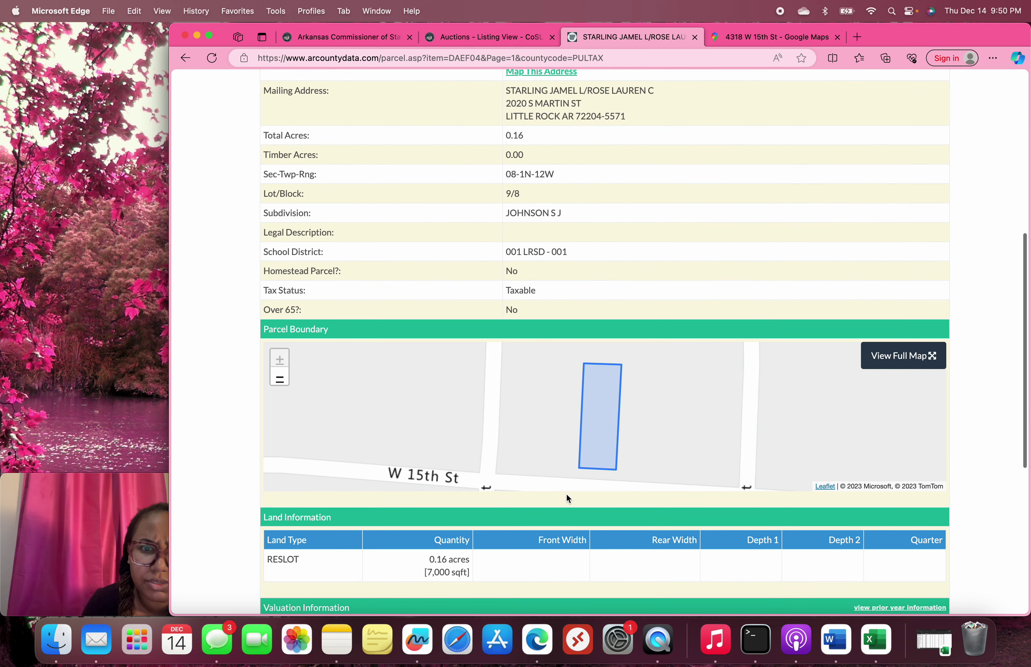
scroll(567, 494, "down", 2)
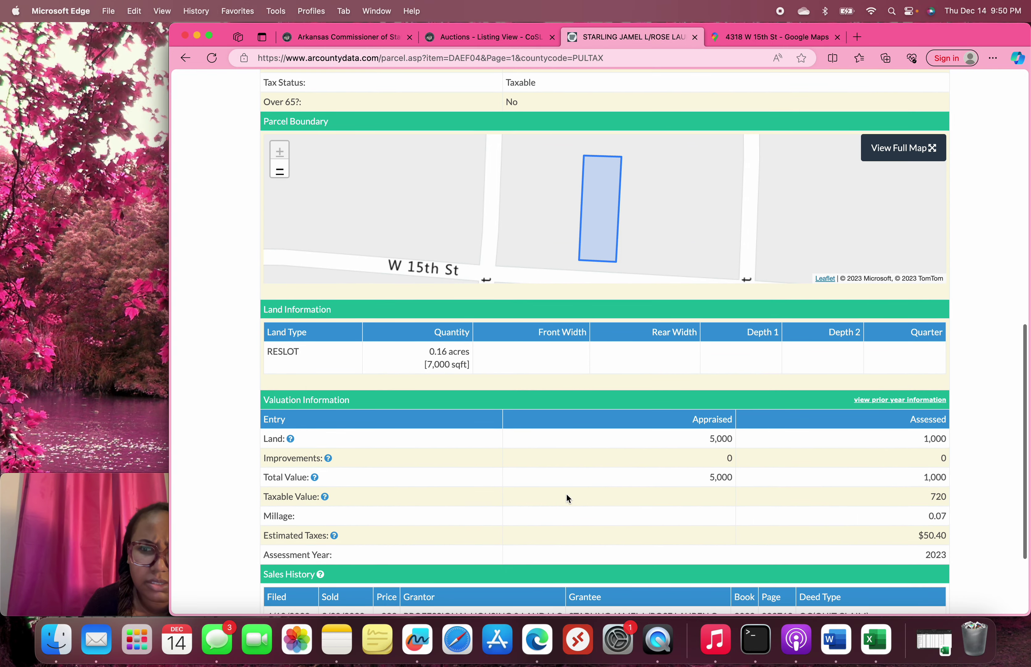
scroll(567, 498, "down", 1)
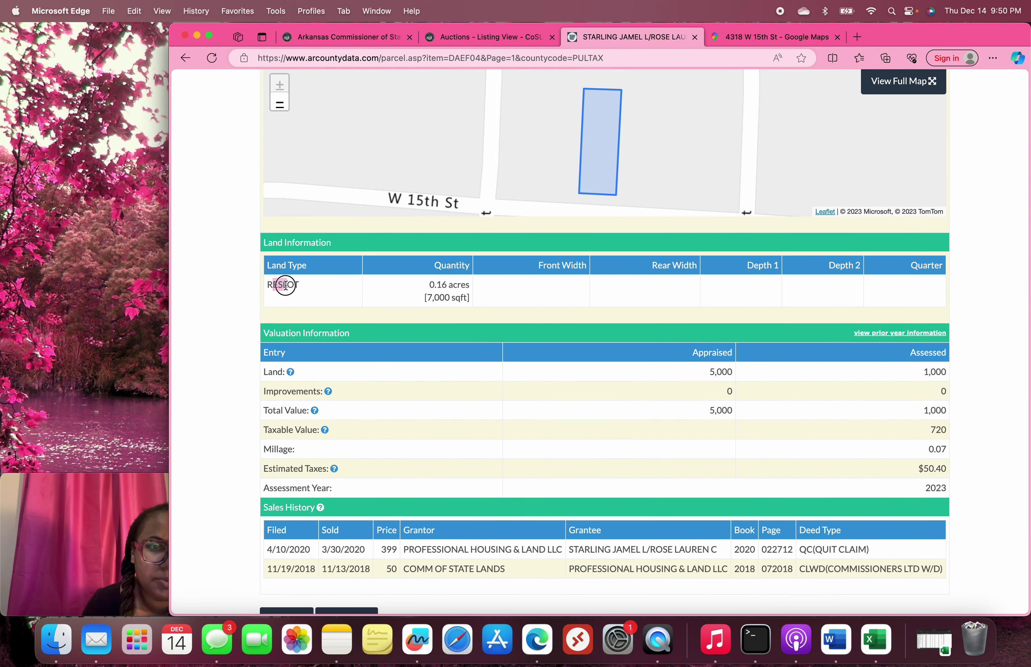
left_click_drag(286, 285, 286, 285)
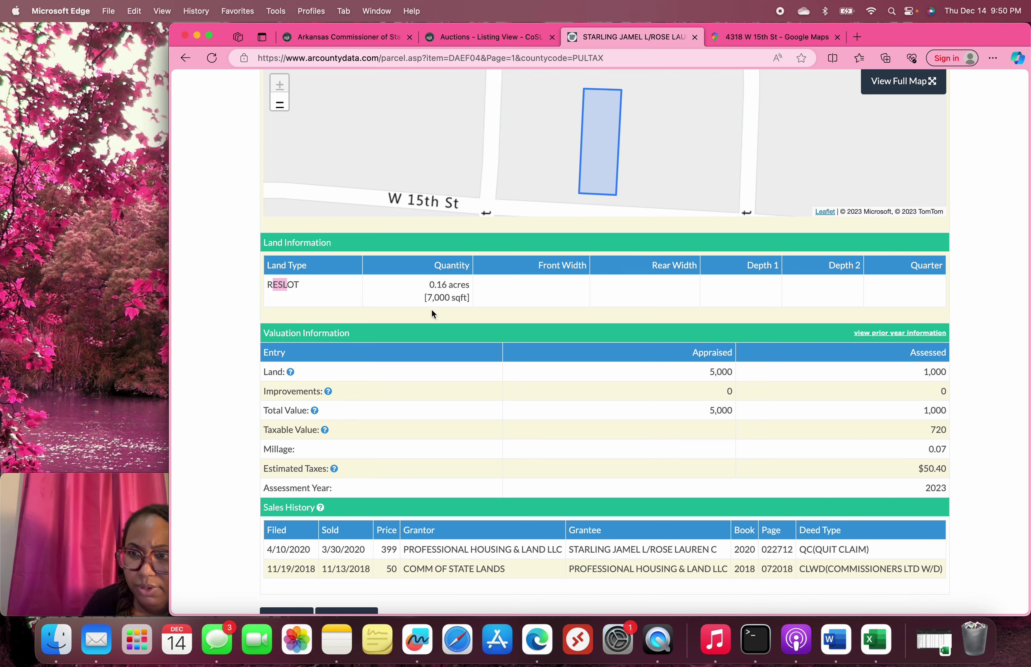
scroll(433, 313, "down", 3)
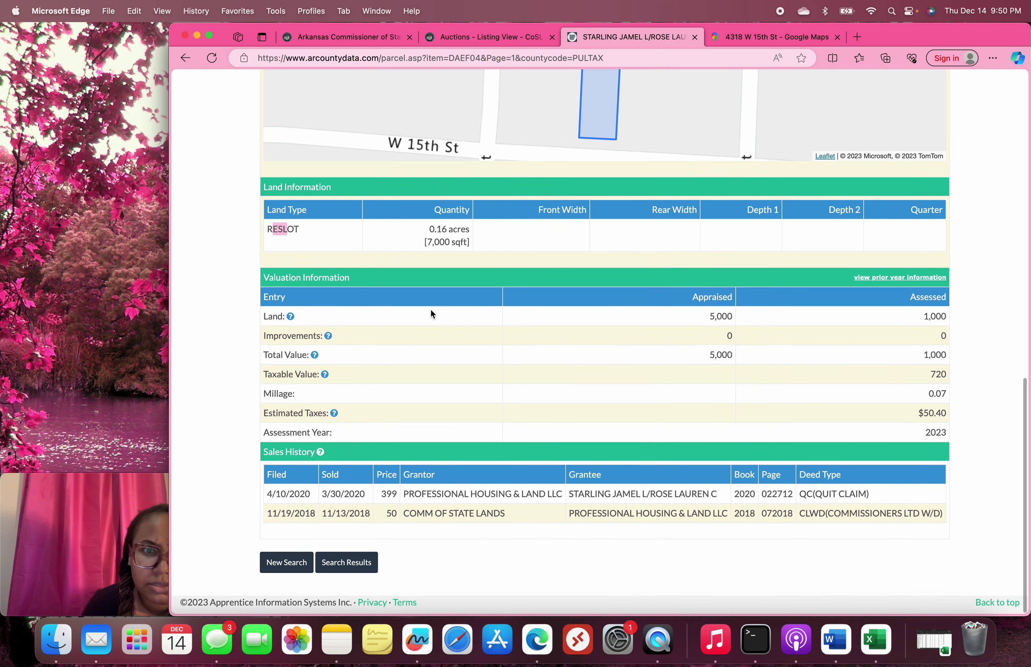
left_click_drag(263, 314, 337, 342)
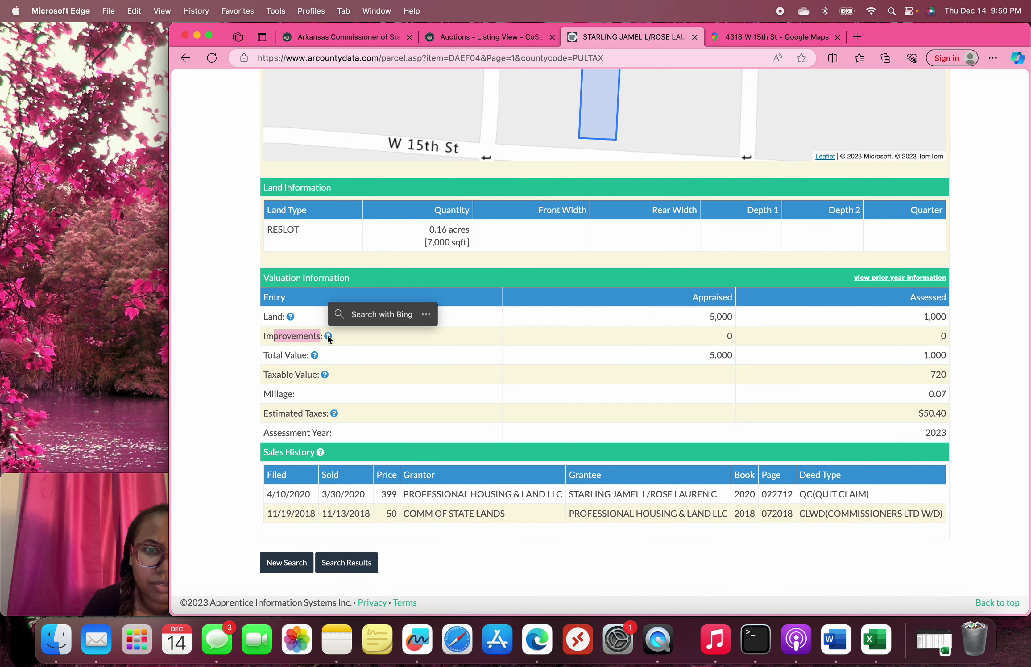
mouse_move(292, 320)
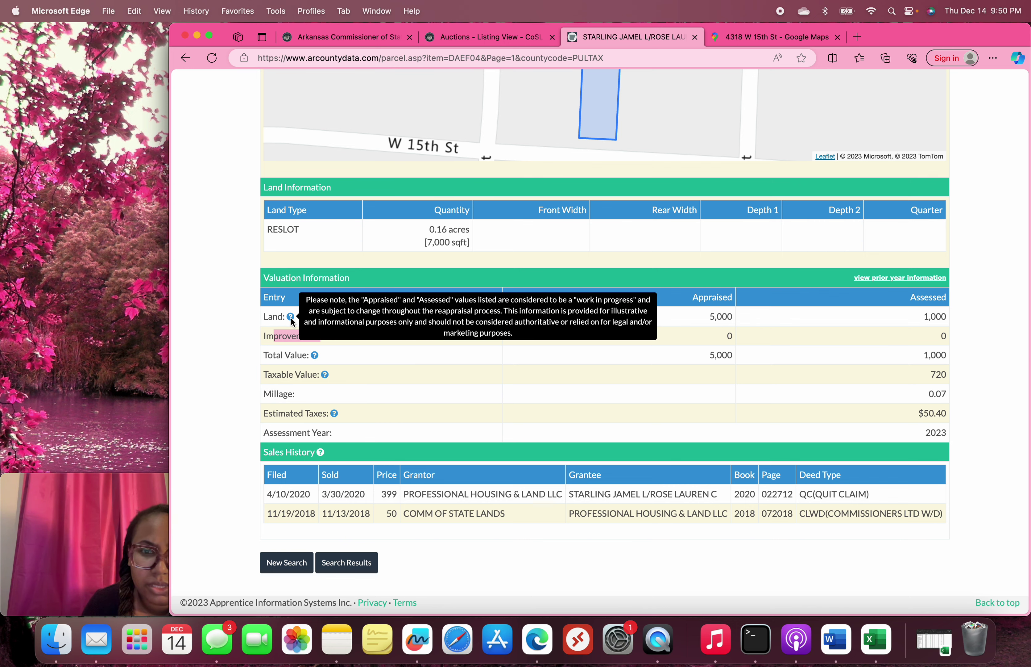
mouse_move(326, 338)
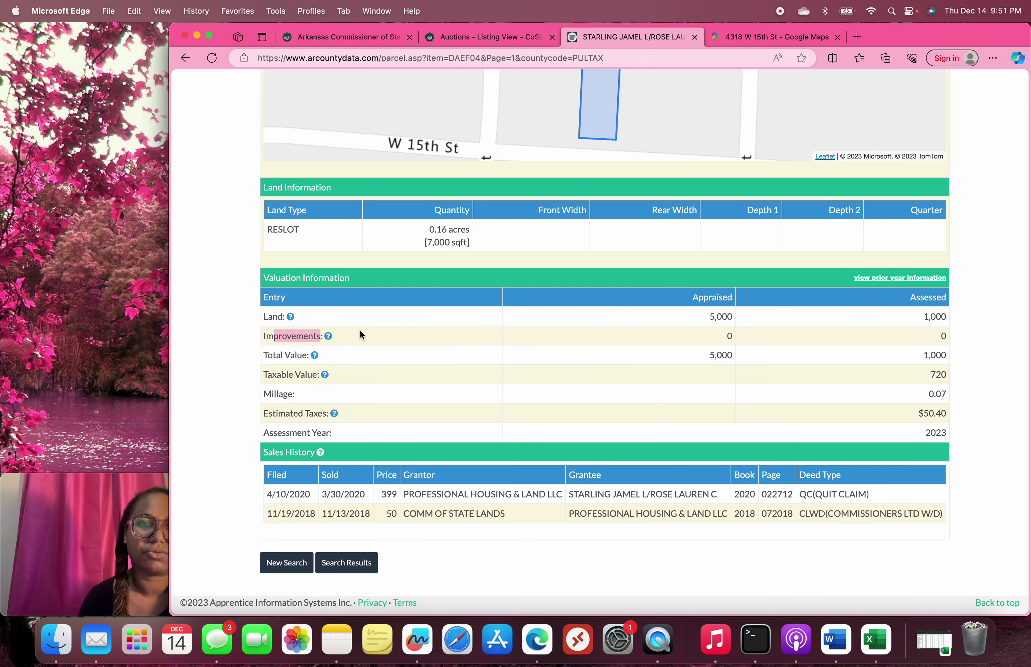
scroll(359, 328, "up", 5)
scroll(364, 316, "up", 5)
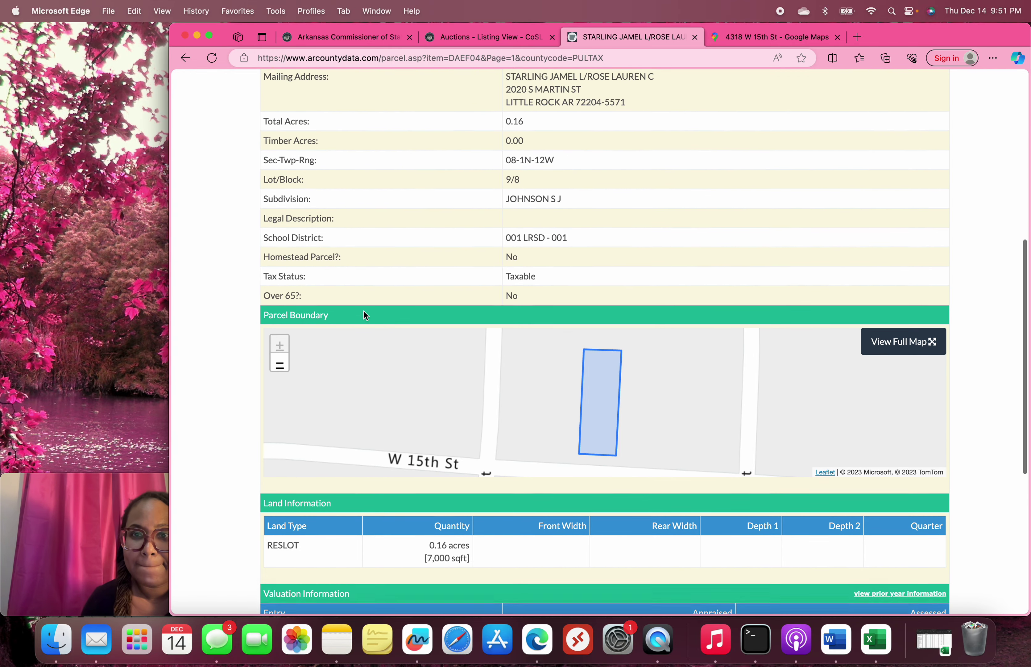
scroll(364, 310, "up", 2)
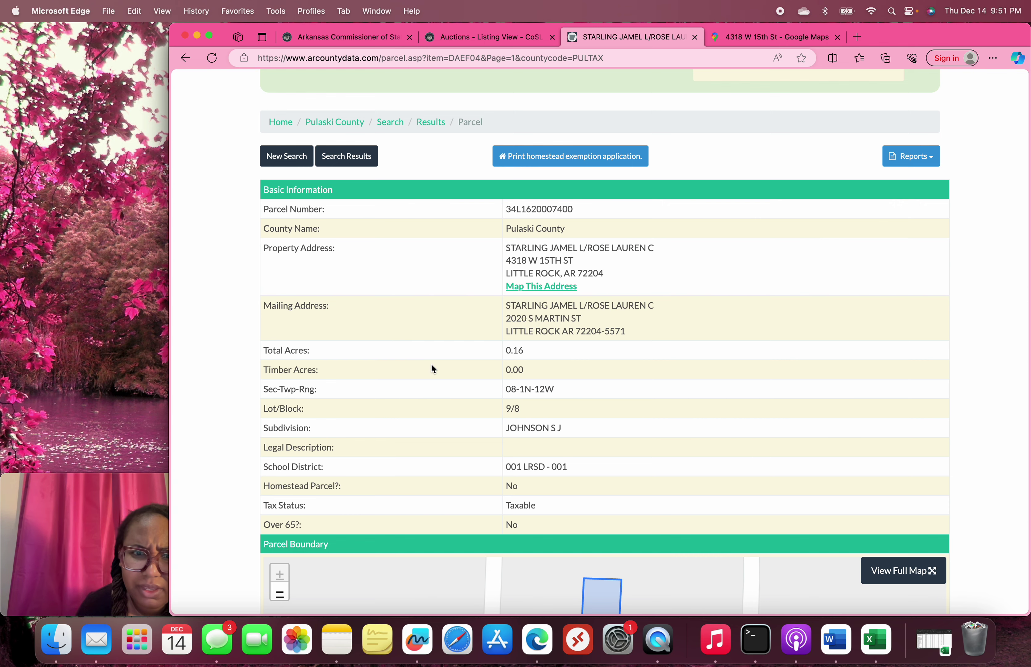
scroll(433, 368, "up", 3)
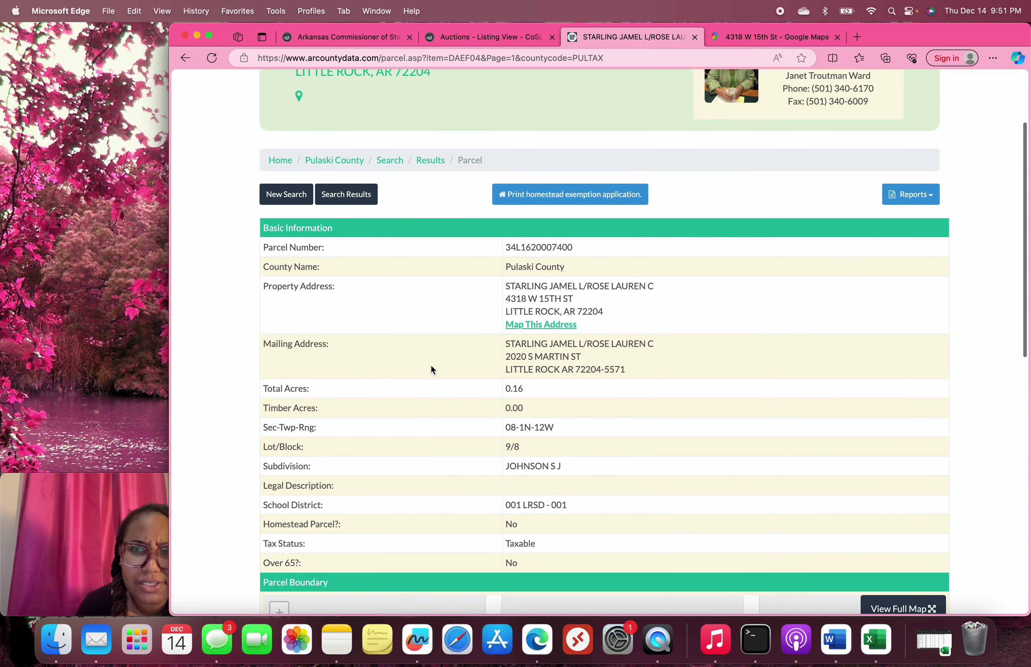
scroll(433, 369, "down", 2)
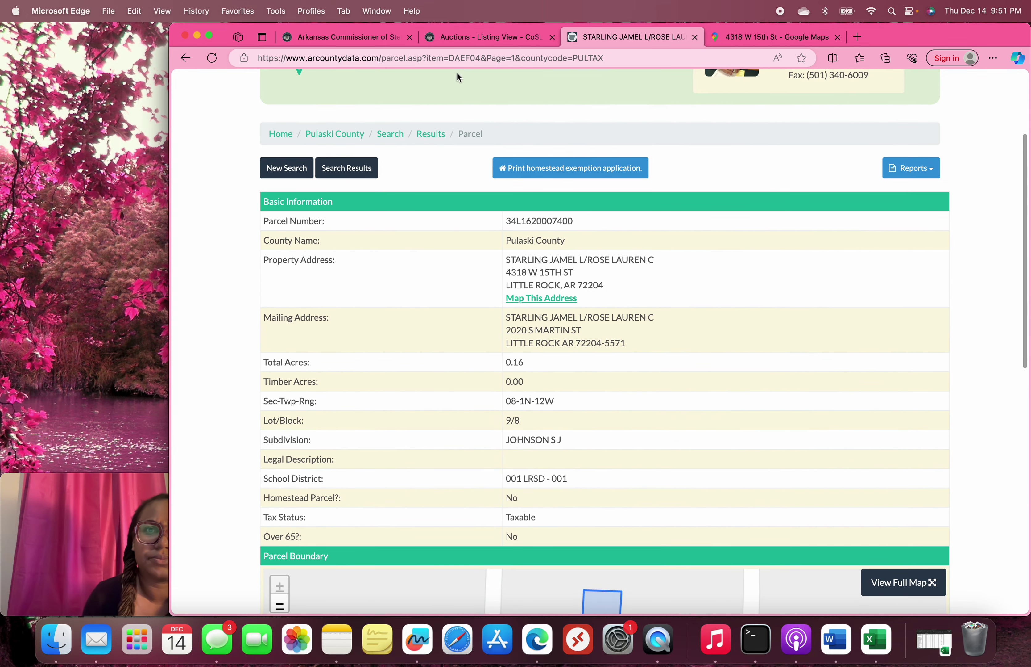
left_click(452, 39)
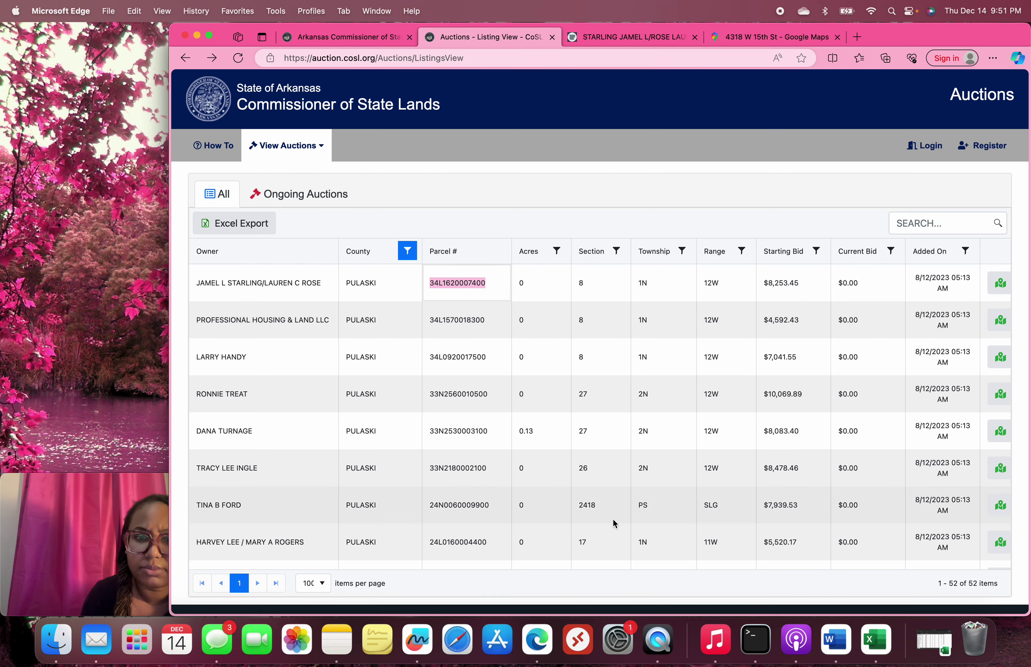
scroll(607, 498, "left", 1)
scroll(601, 490, "right", 3)
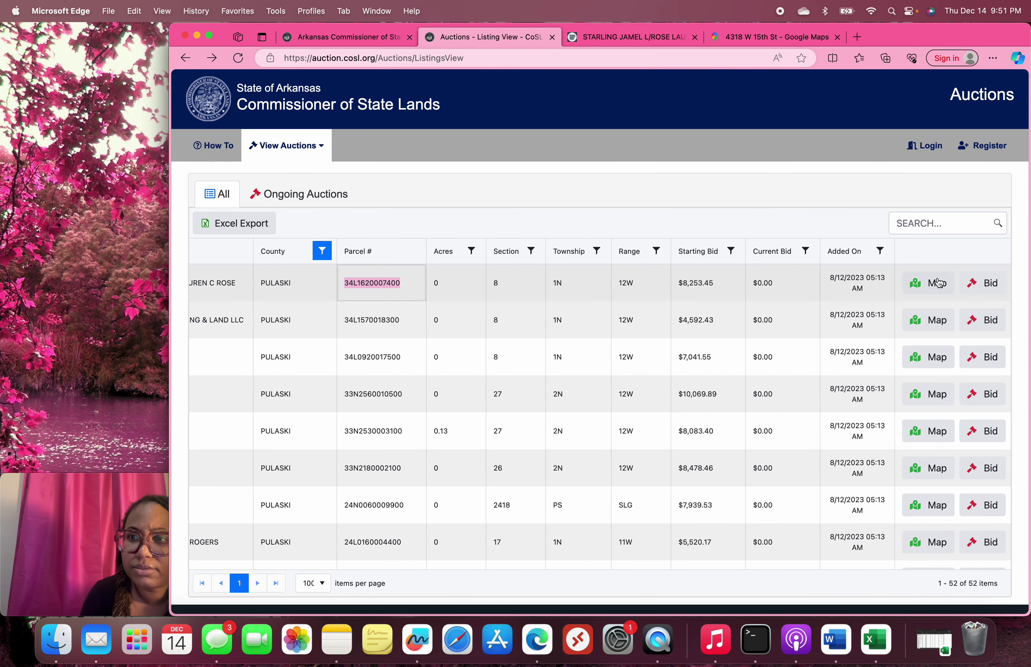
left_click(923, 288)
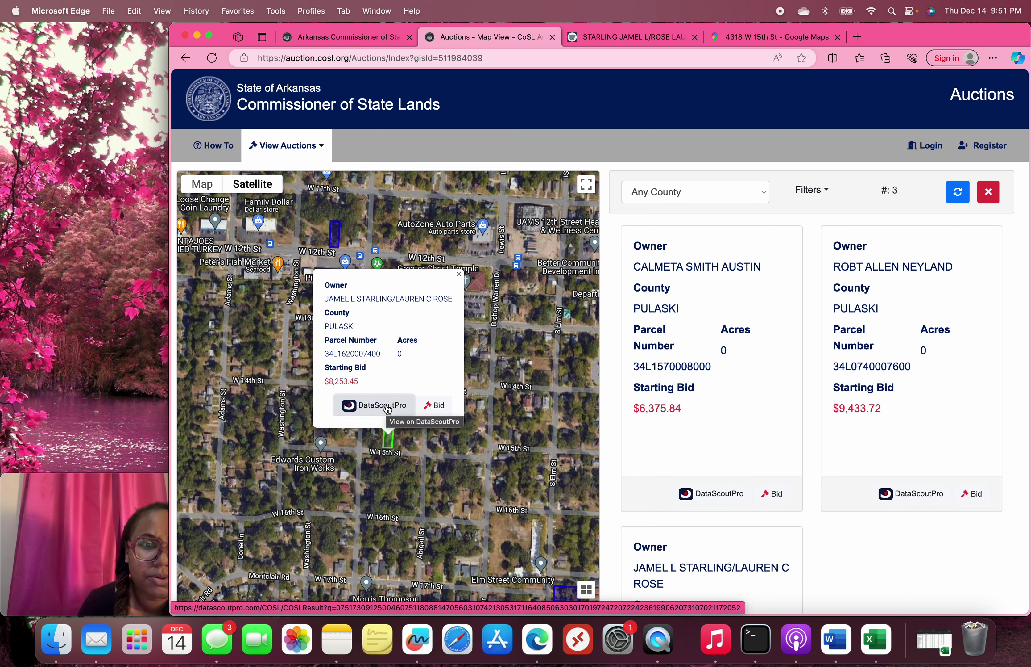
scroll(421, 455, "down", 2)
scroll(422, 455, "up", 3)
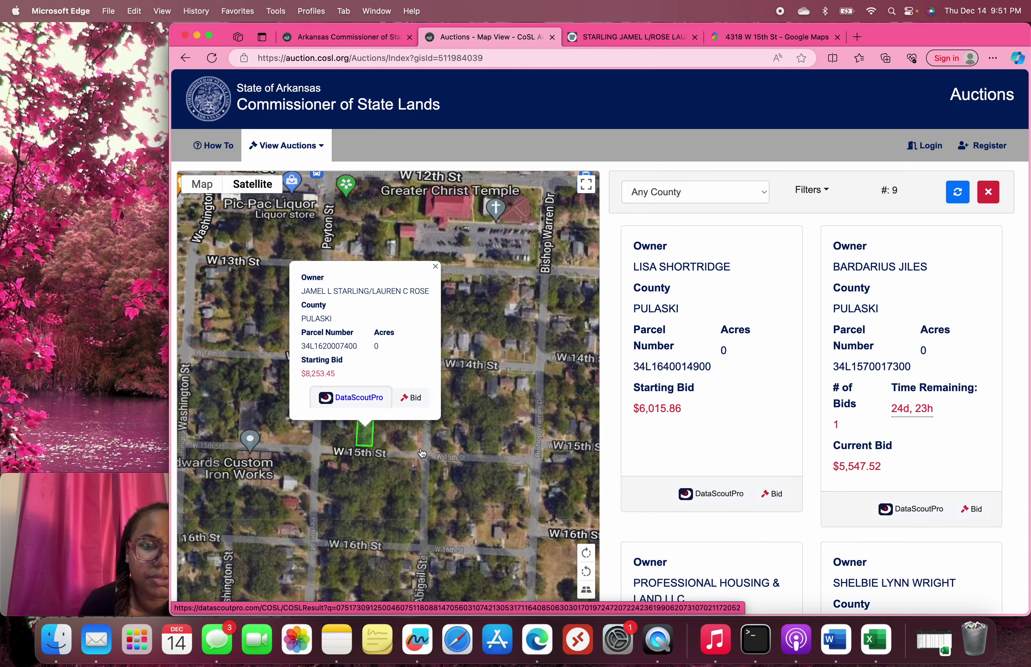
scroll(357, 445, "up", 5)
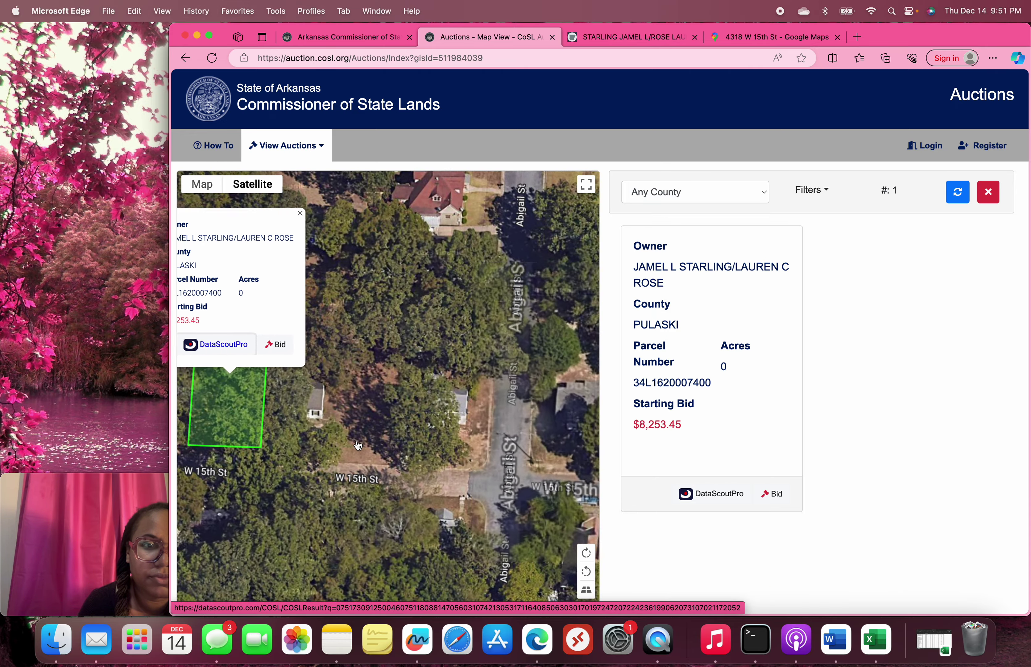
left_click_drag(390, 382, 592, 453)
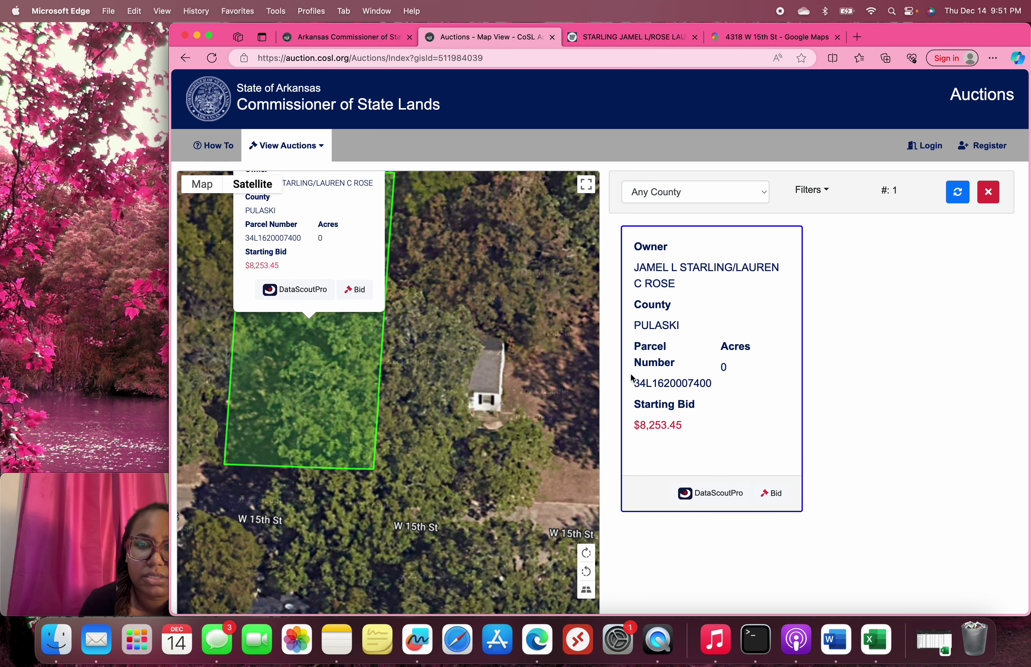
Step: Open the parcel's DataScoutPro report, dismiss the disclaimer and review its property type, values, land and deed transfers
left_click(303, 290)
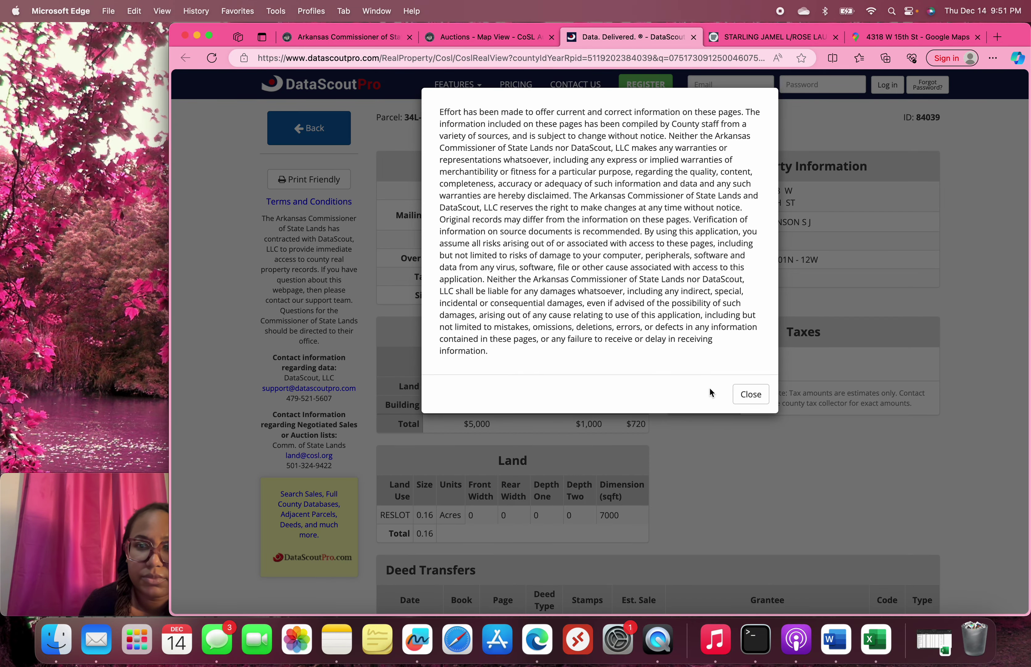
left_click(755, 396)
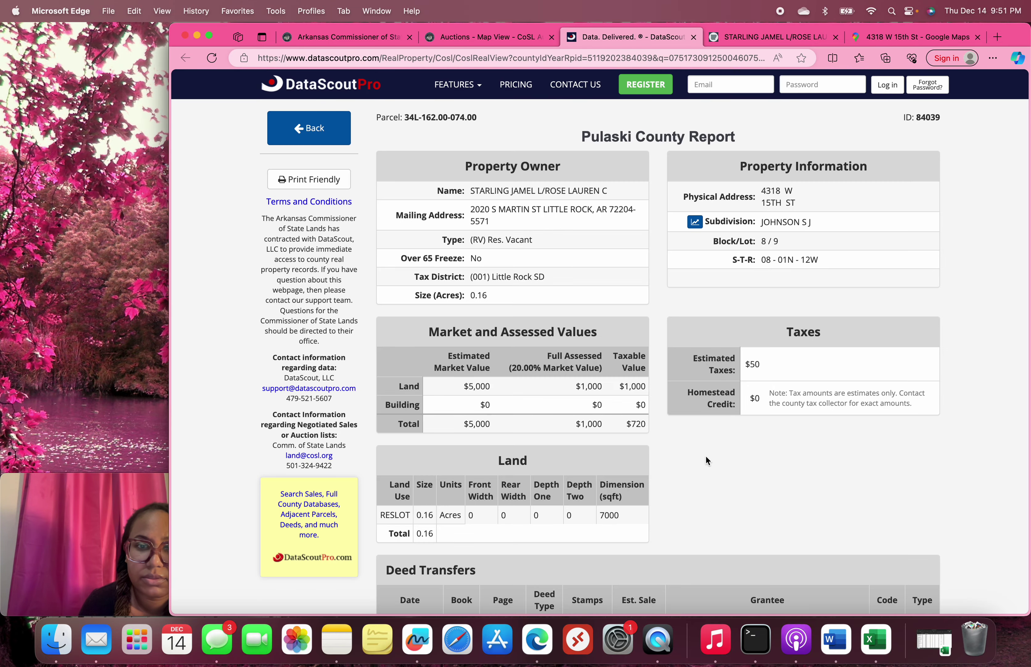
scroll(706, 455, "down", 4)
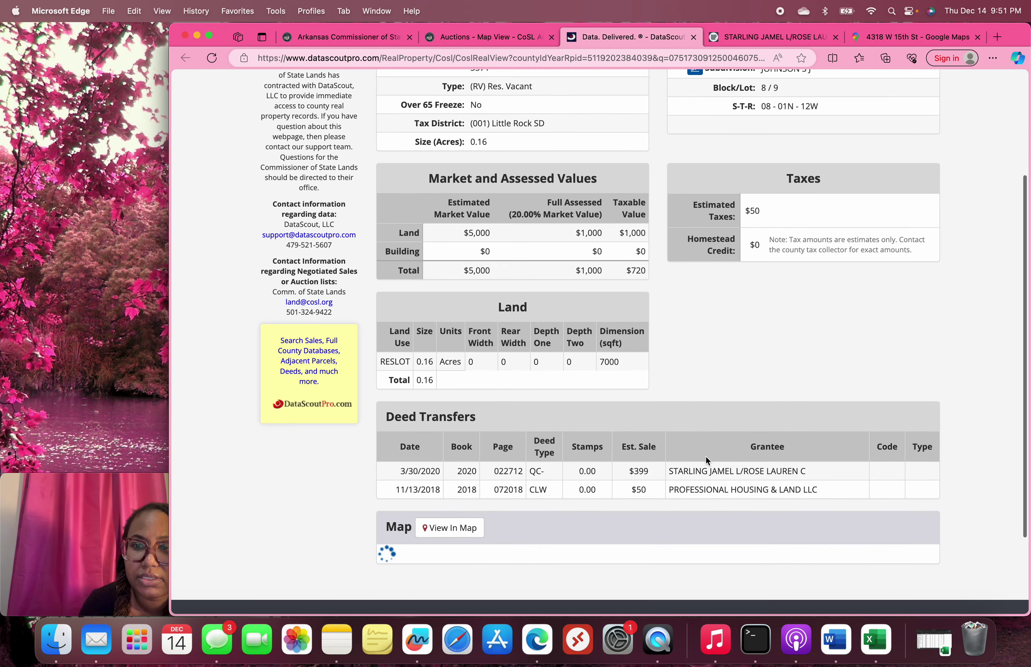
scroll(620, 430, "up", 2)
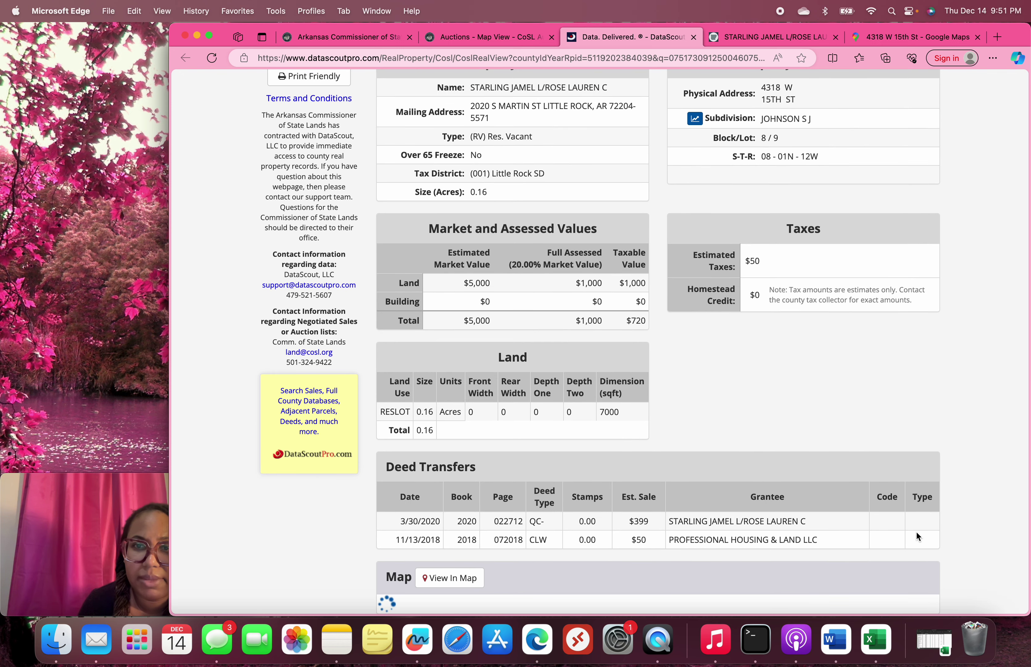
scroll(434, 378, "up", 3)
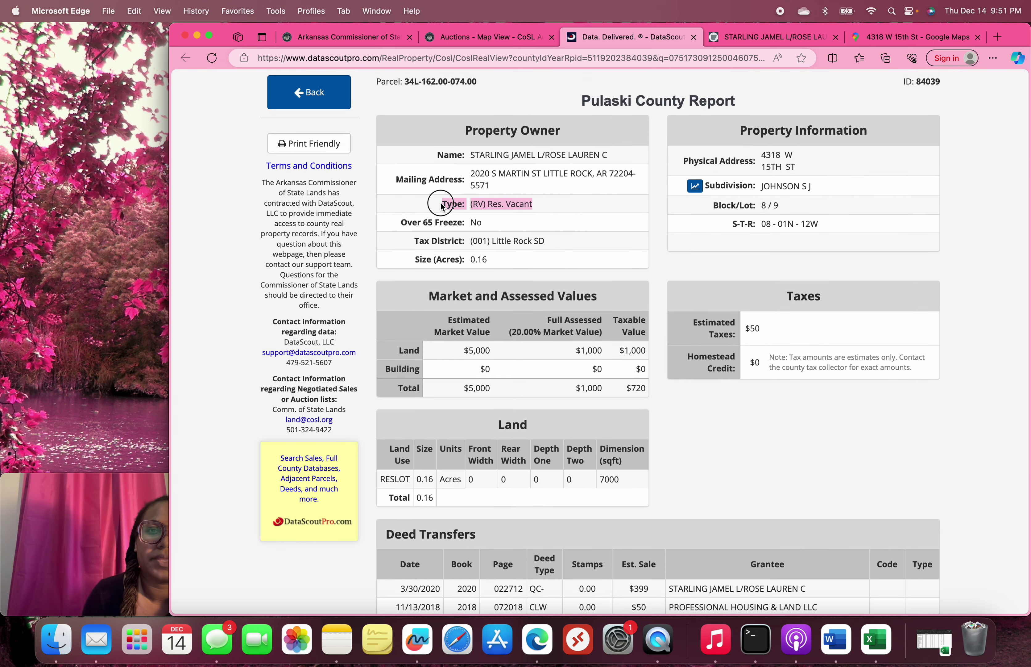
left_click_drag(441, 207, 441, 205)
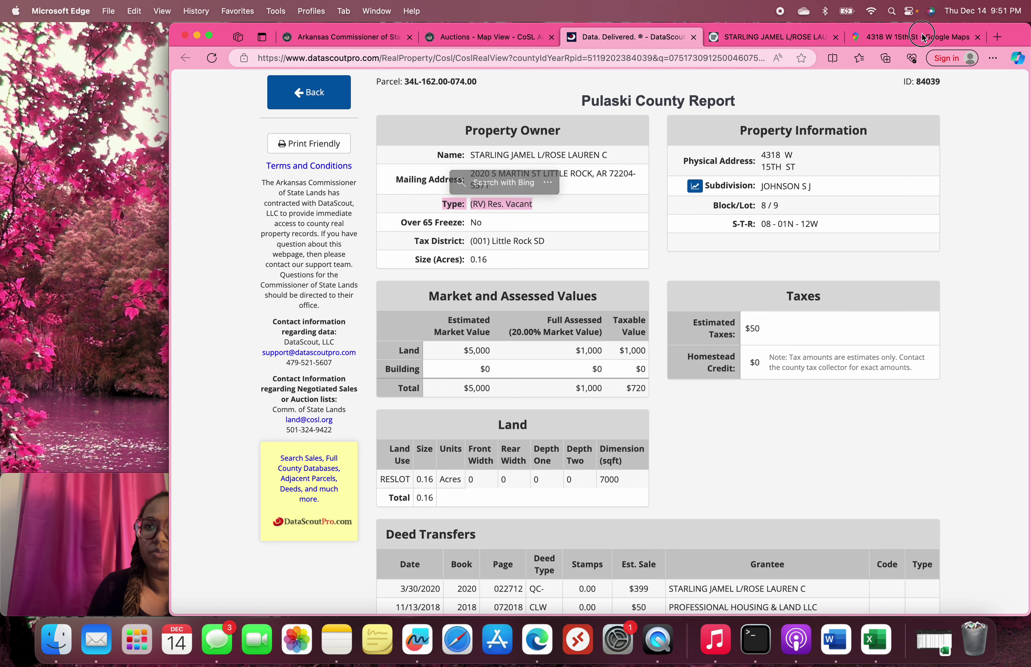
Step: Look all the way around the property in Street View, inspecting the lot, neighboring houses and street
left_click(911, 43)
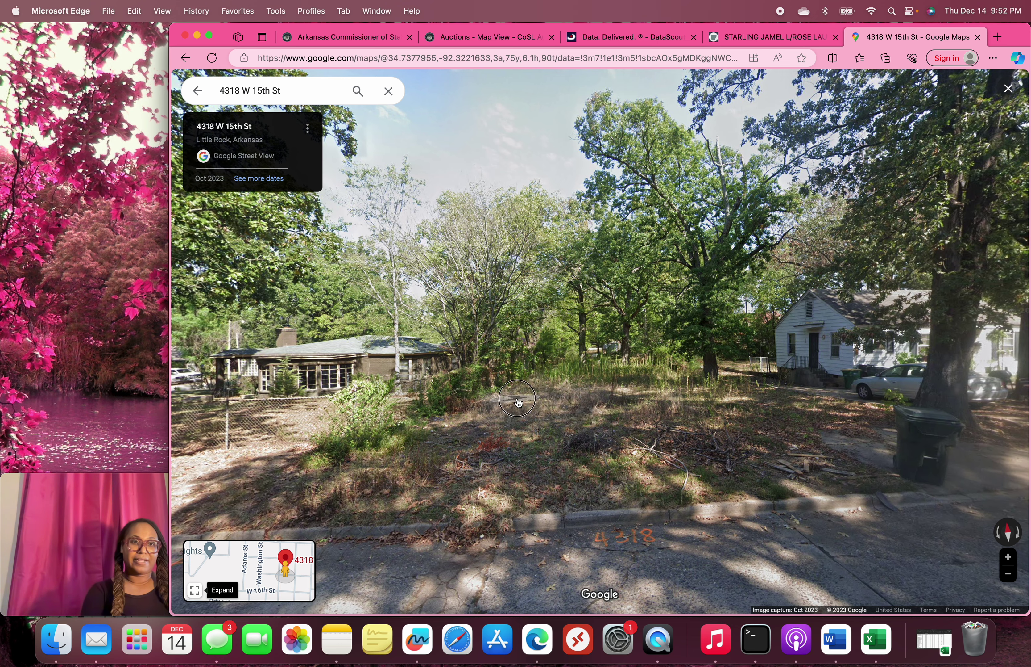
left_click(589, 417)
key("Left")
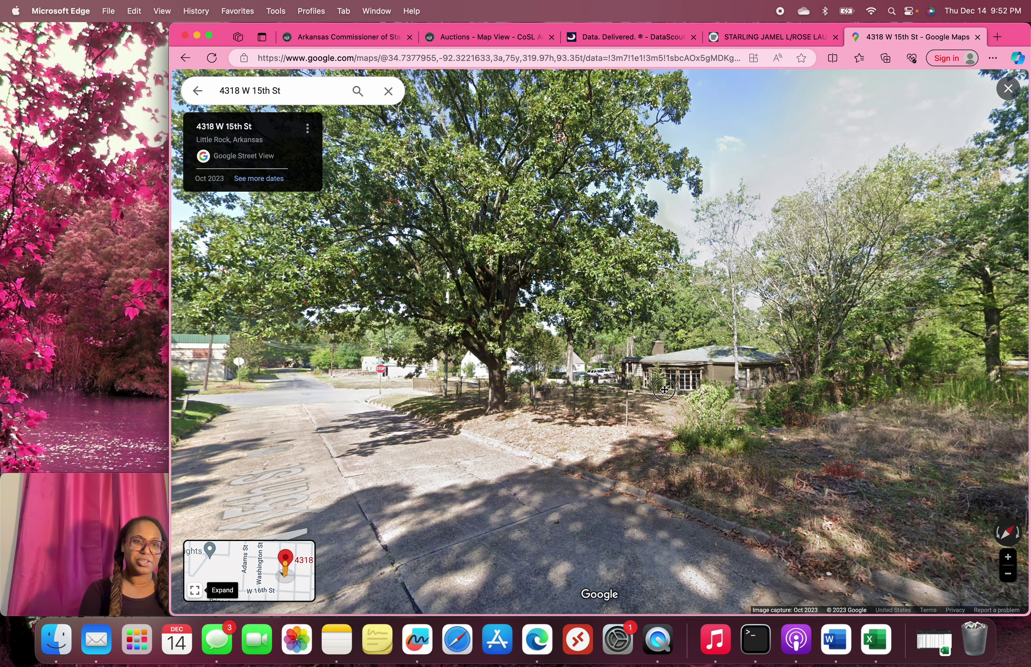
key("Left")
key("Left")
key("Left")
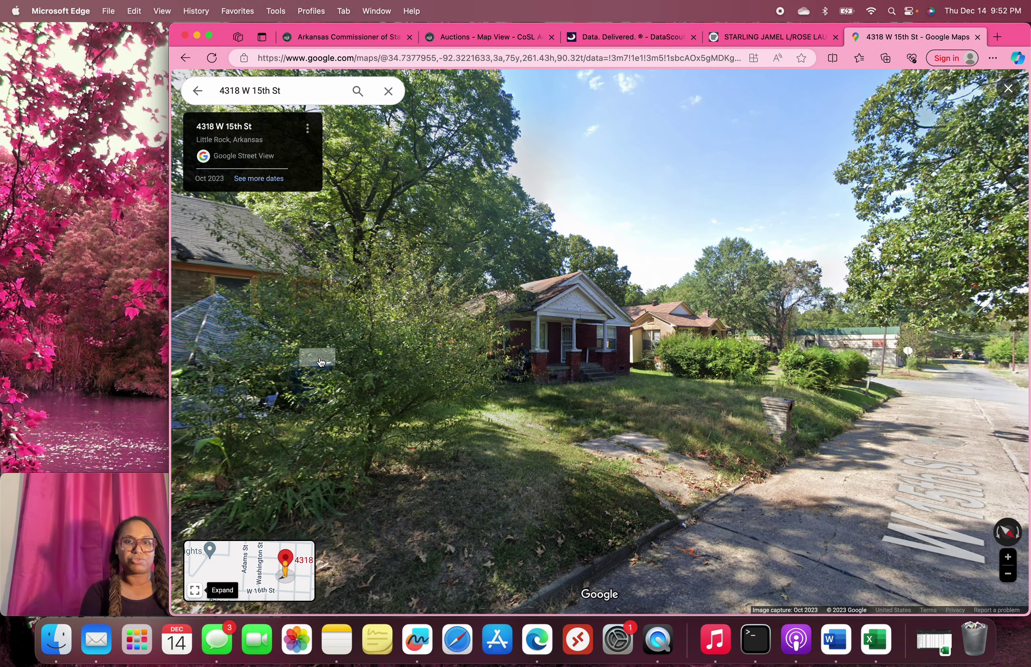
key("Left")
key("Left")
key("Left")
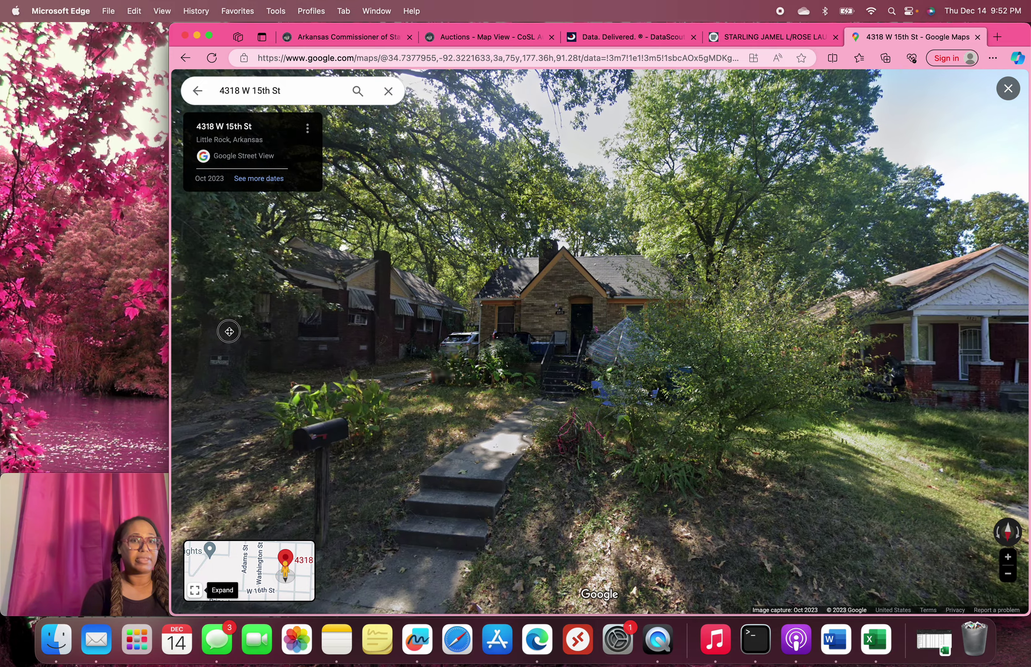
left_click_drag(228, 328, 397, 342)
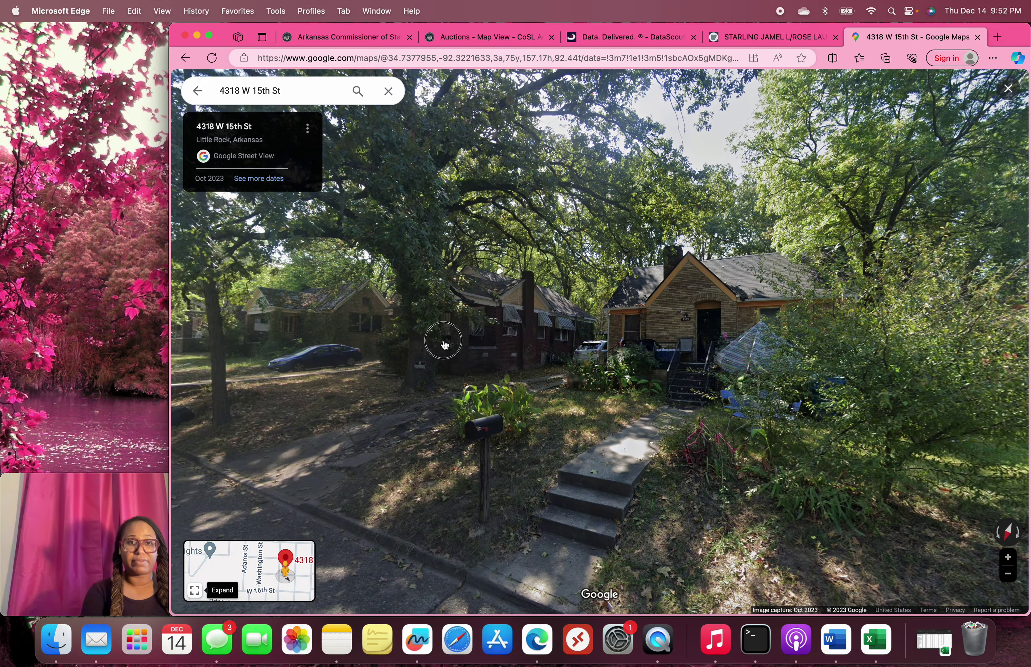
key("Left")
key("Left")
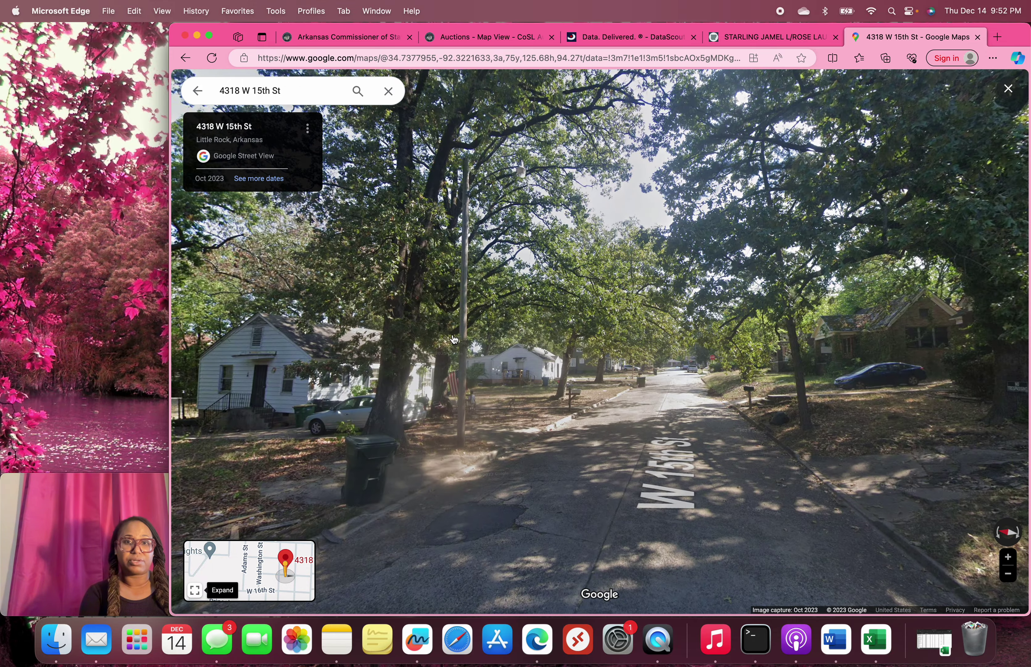
key("Left")
key("Left")
key("Left")
key("Left")
key("Left")
key("Left")
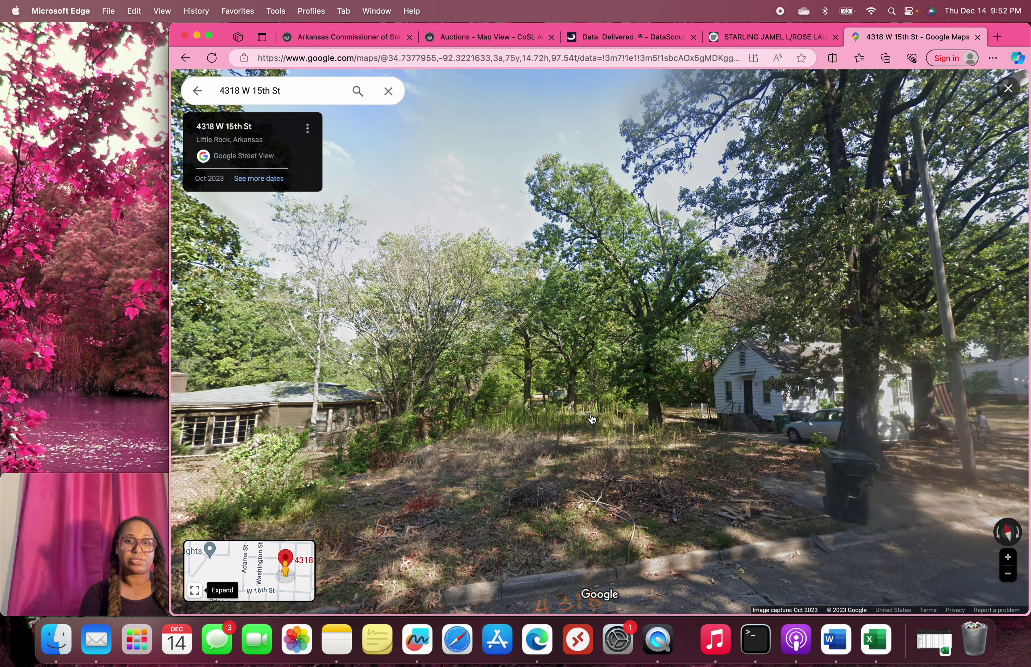
Step: Turn the Street View toward the neighboring house, and recheck the parcel's DataScoutPro report and auction map listing
left_click(602, 420)
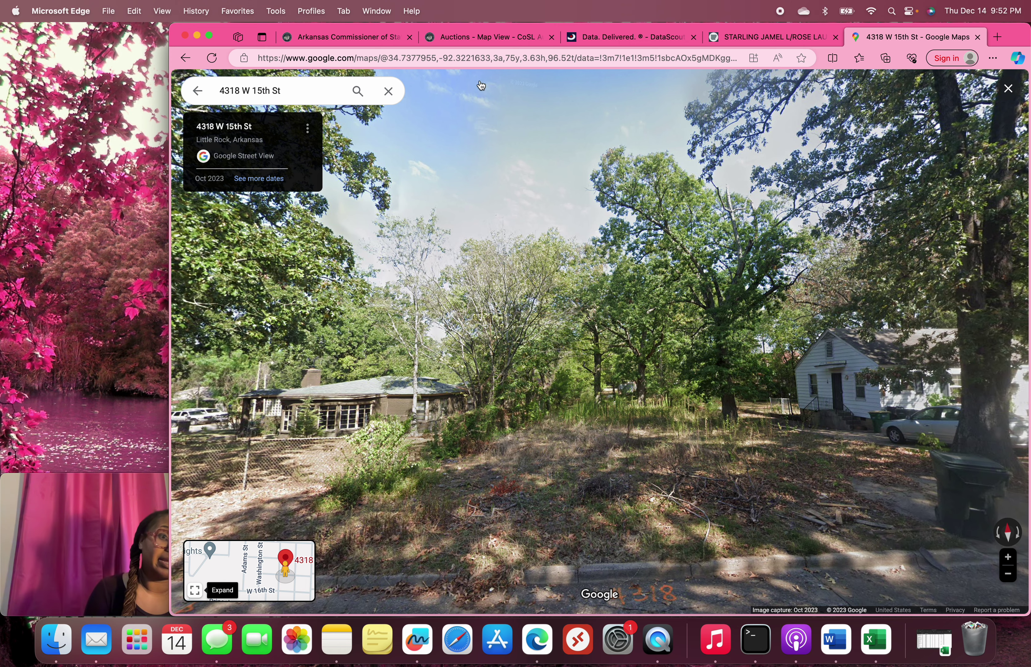
left_click(596, 36)
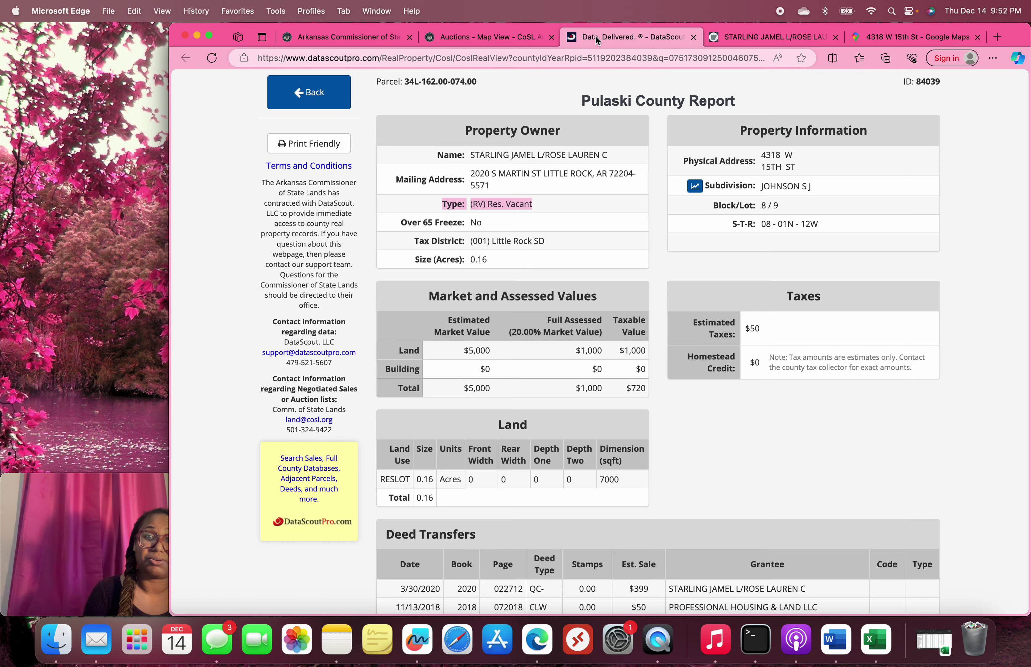
scroll(495, 222, "down", 1)
scroll(501, 213, "up", 3)
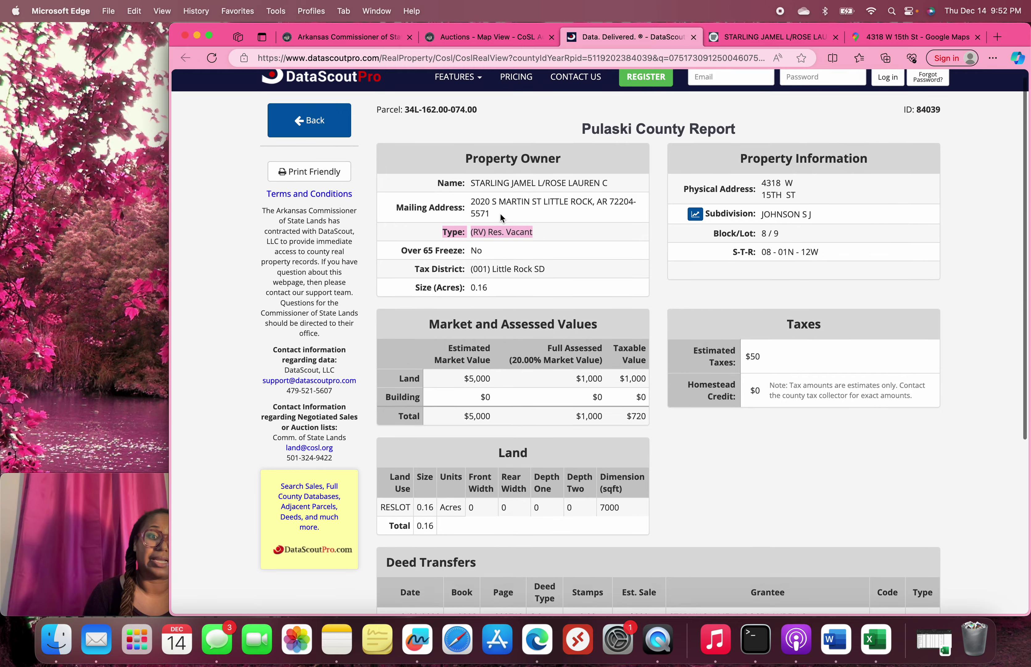
left_click(459, 42)
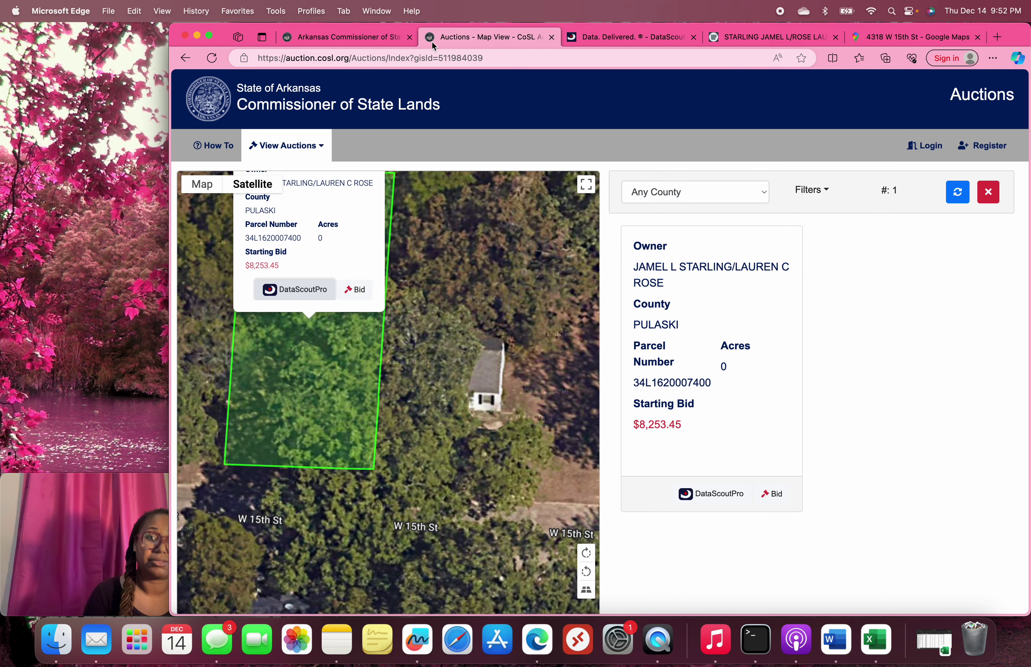
Step: Open the Buyers Guide from the Commissioner of State Lands home page, highlight the Legal Description opening and skim the guide through Payment
left_click(342, 38)
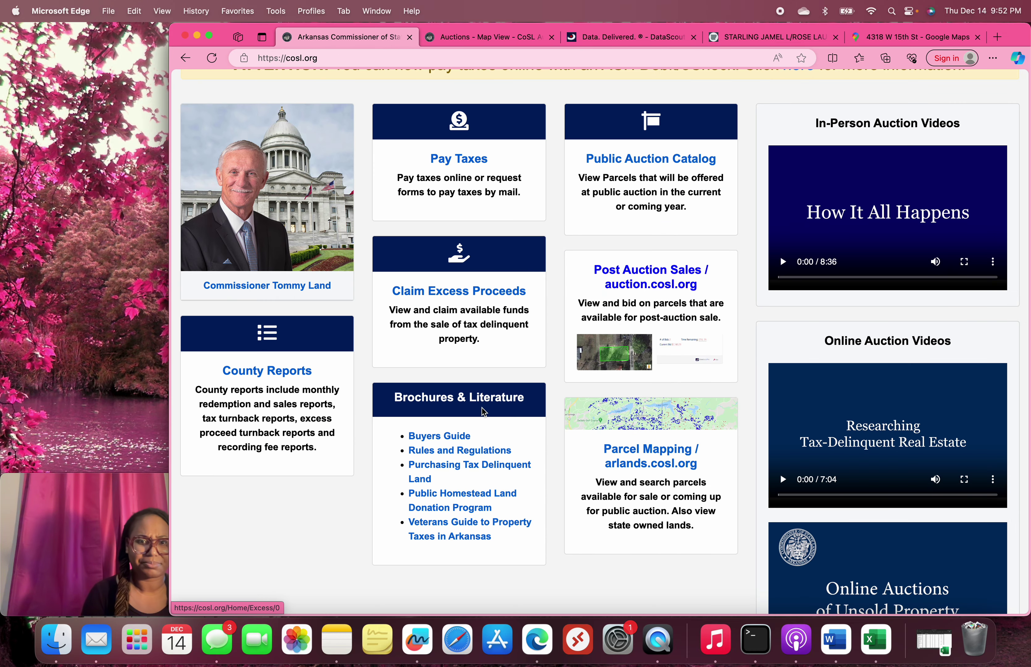
left_click(452, 435)
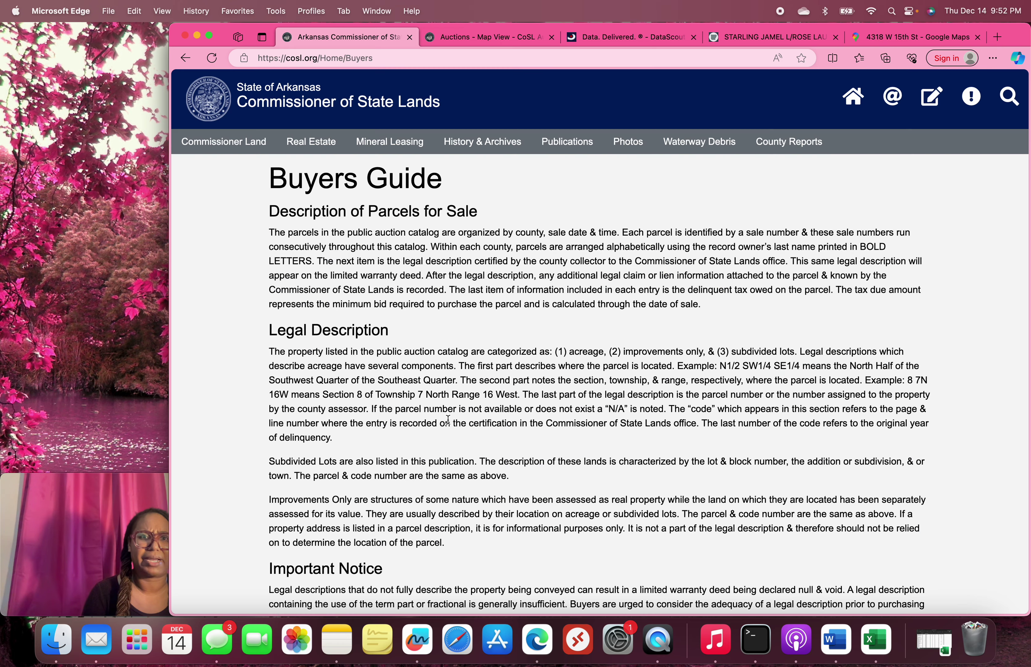
scroll(452, 434, "down", 3)
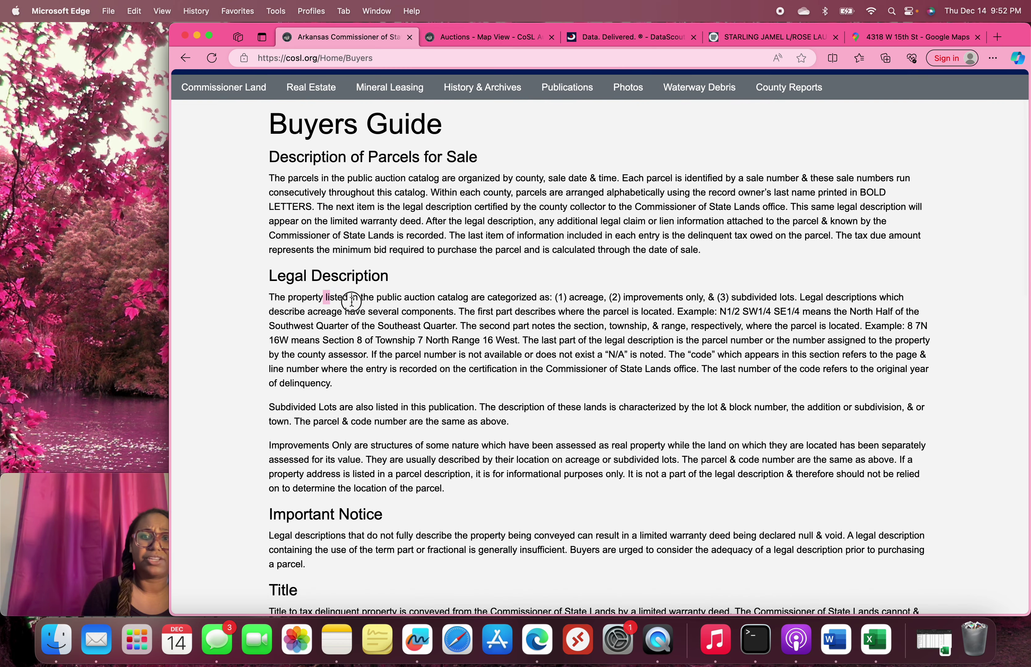
left_click_drag(324, 297, 471, 311)
scroll(425, 381, "down", 5)
scroll(426, 381, "down", 15)
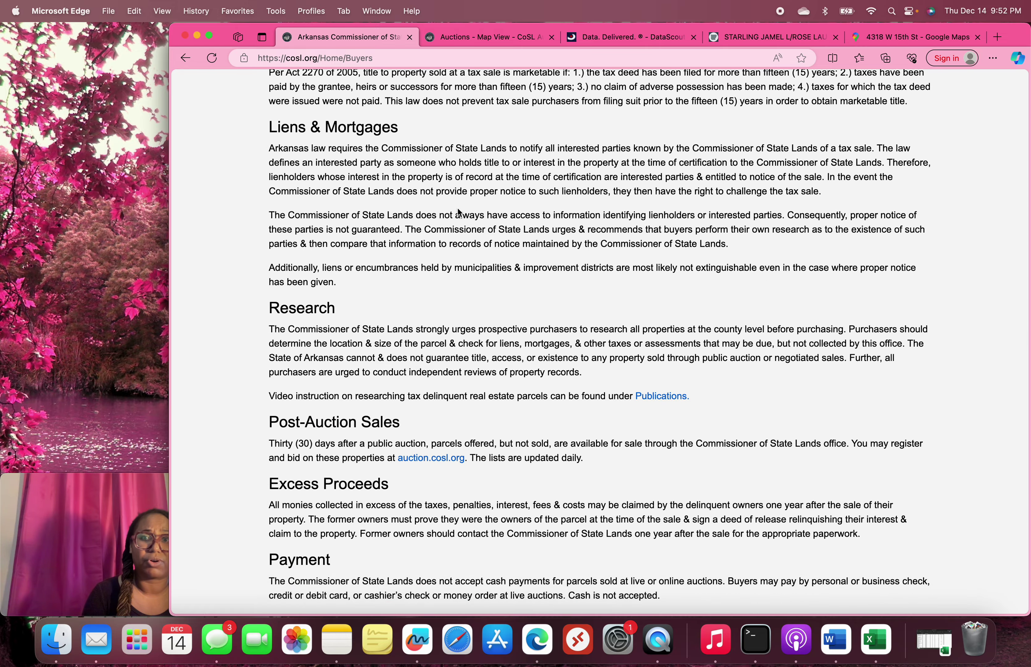
scroll(392, 265, "down", 6)
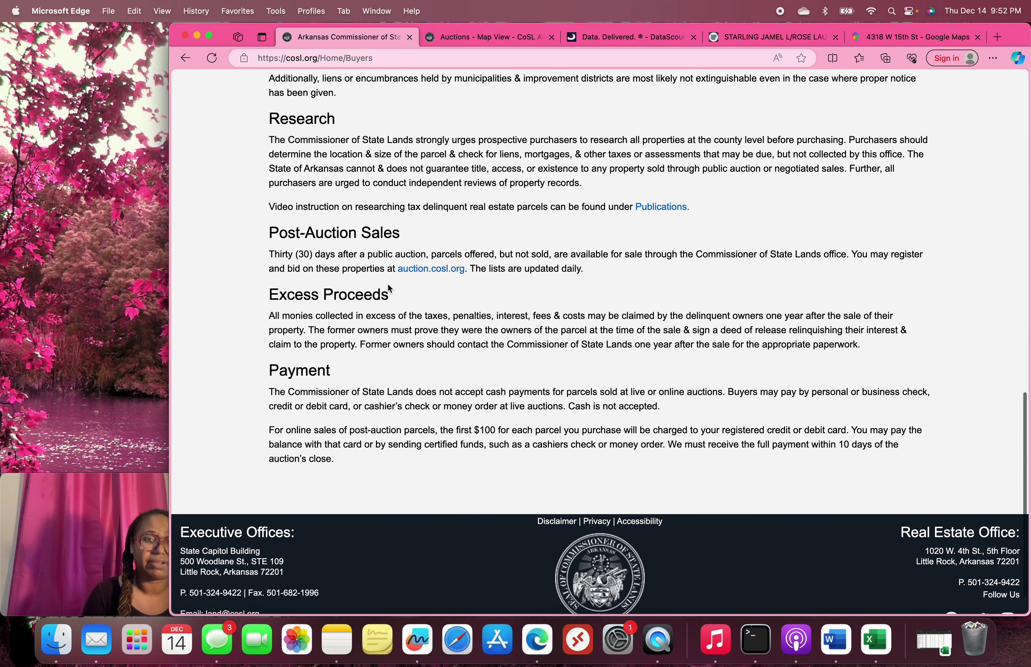
scroll(392, 284, "up", 9)
scroll(398, 287, "up", 20)
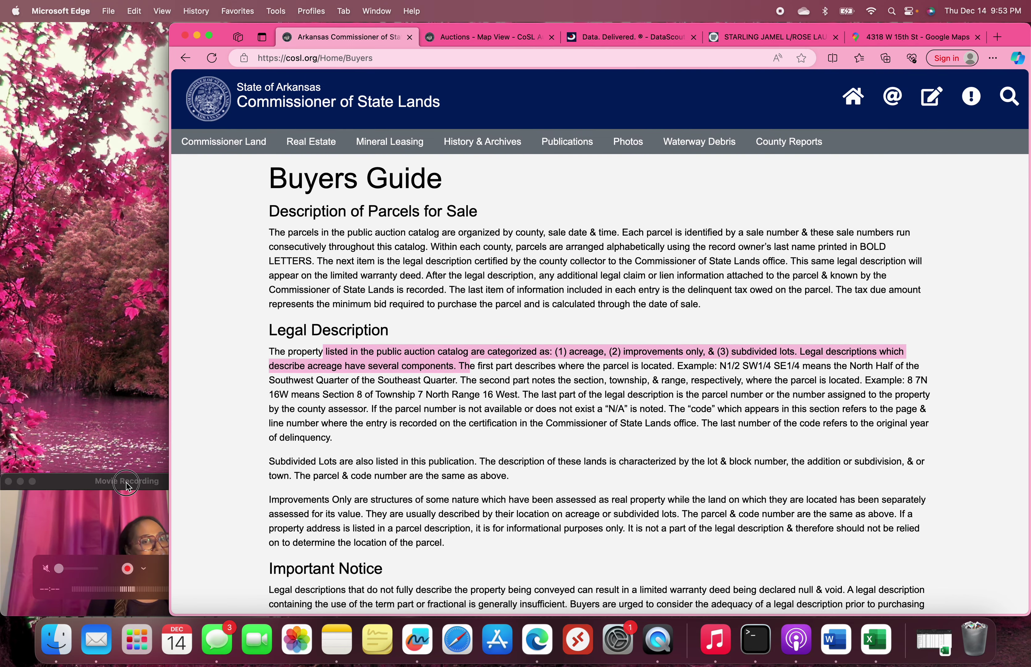
left_click(129, 485)
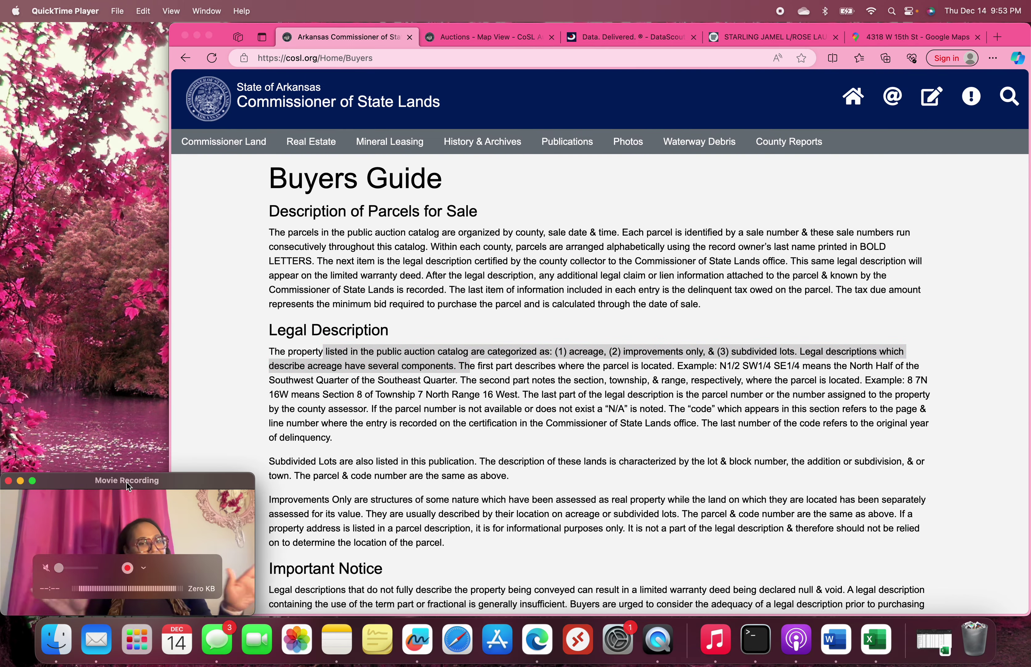